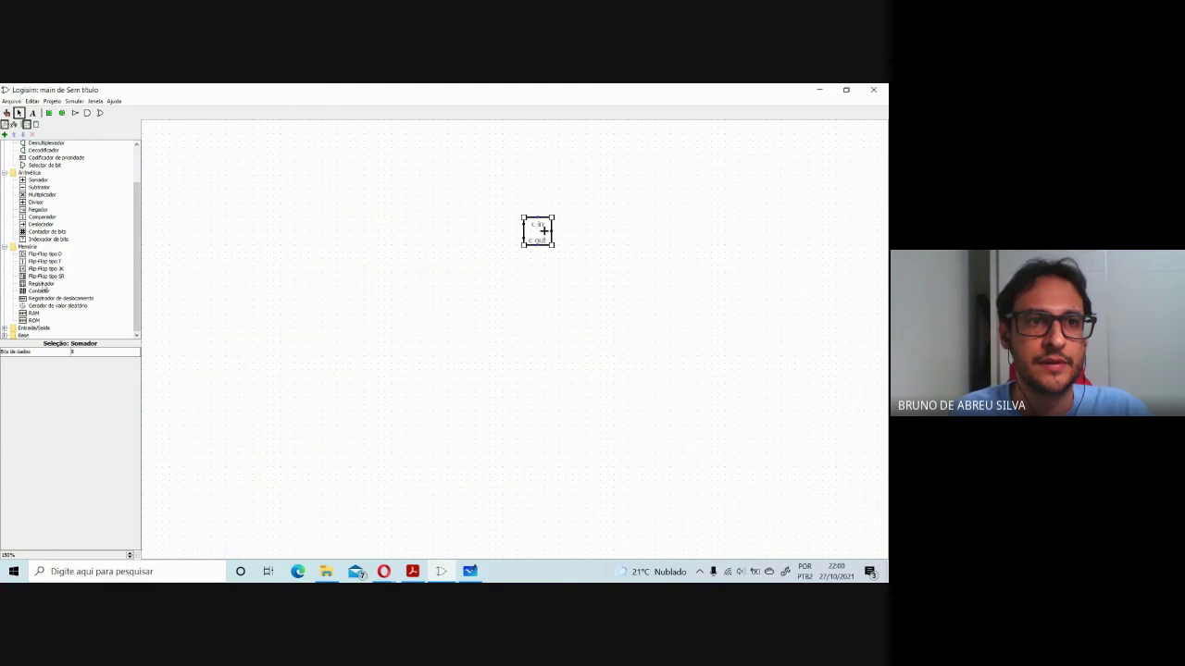
Place a memory register on the circuit canvas, to the left of and slightly below the adder.
left_click(42, 284)
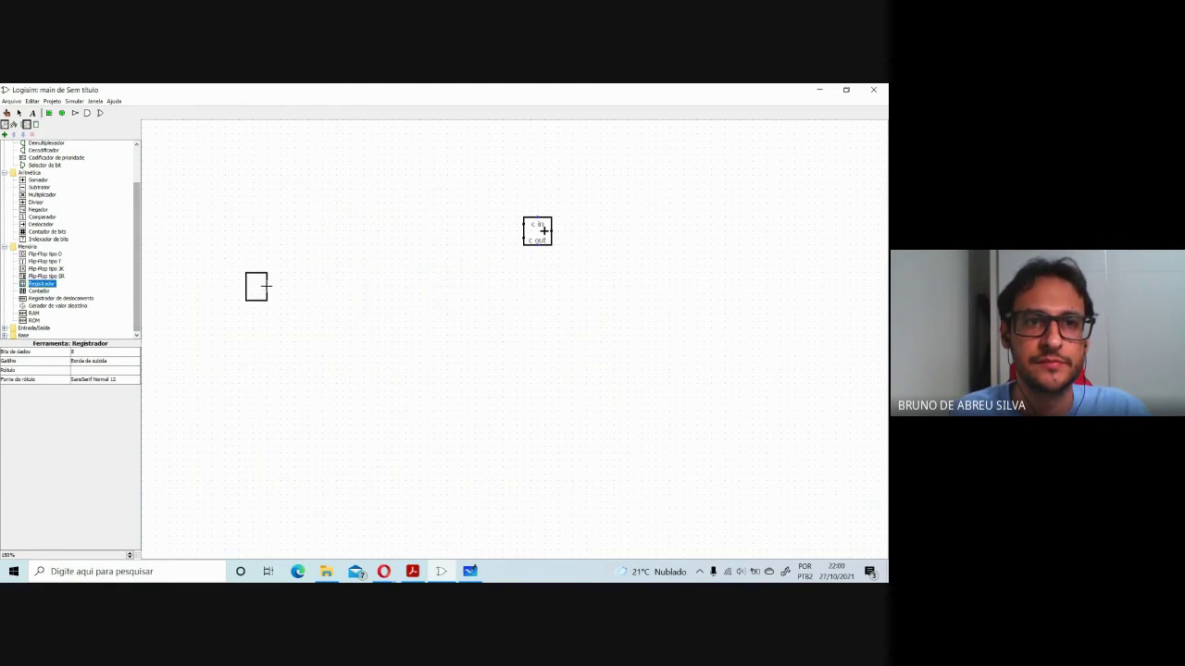
left_click(256, 287)
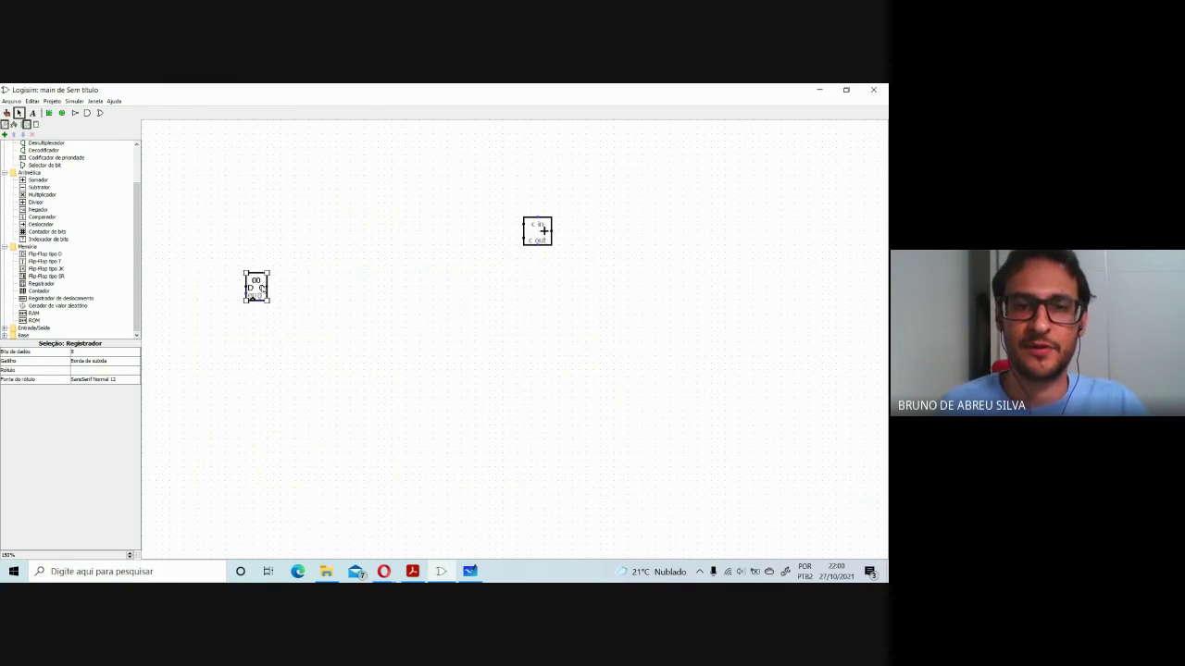
Switch to Microsoft Whiteboard and sketch four stacked D flip-flops inside one enclosing box, headed "D" and "REGISTRADOR".
mouse_move(470, 572)
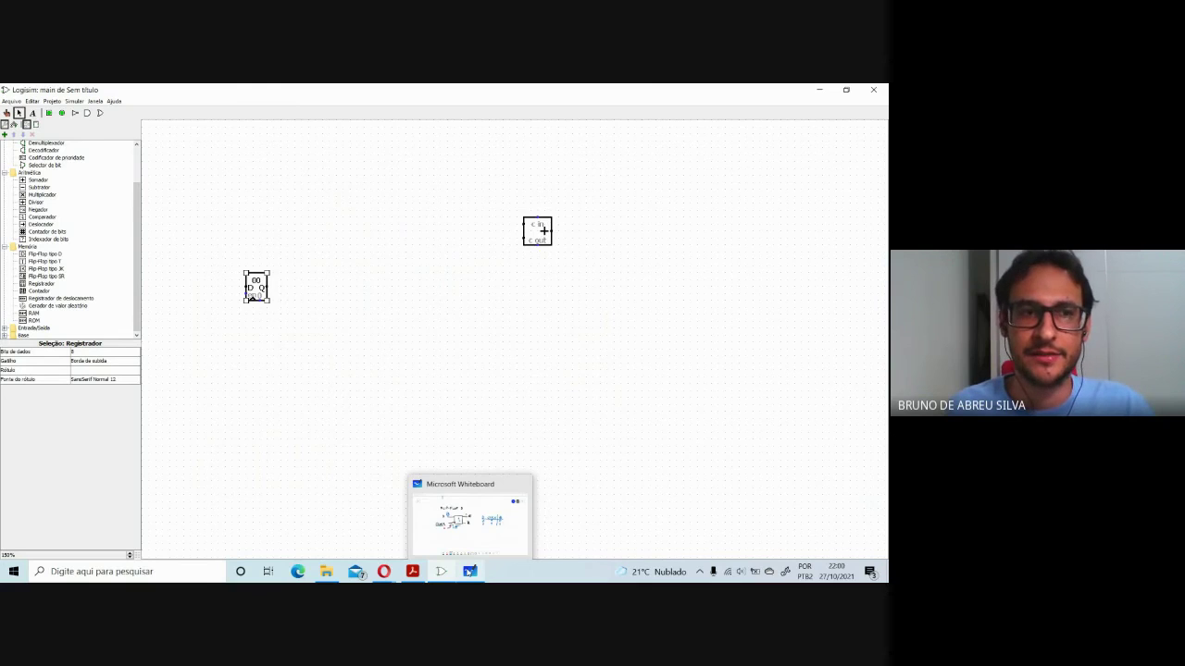
left_click(469, 522)
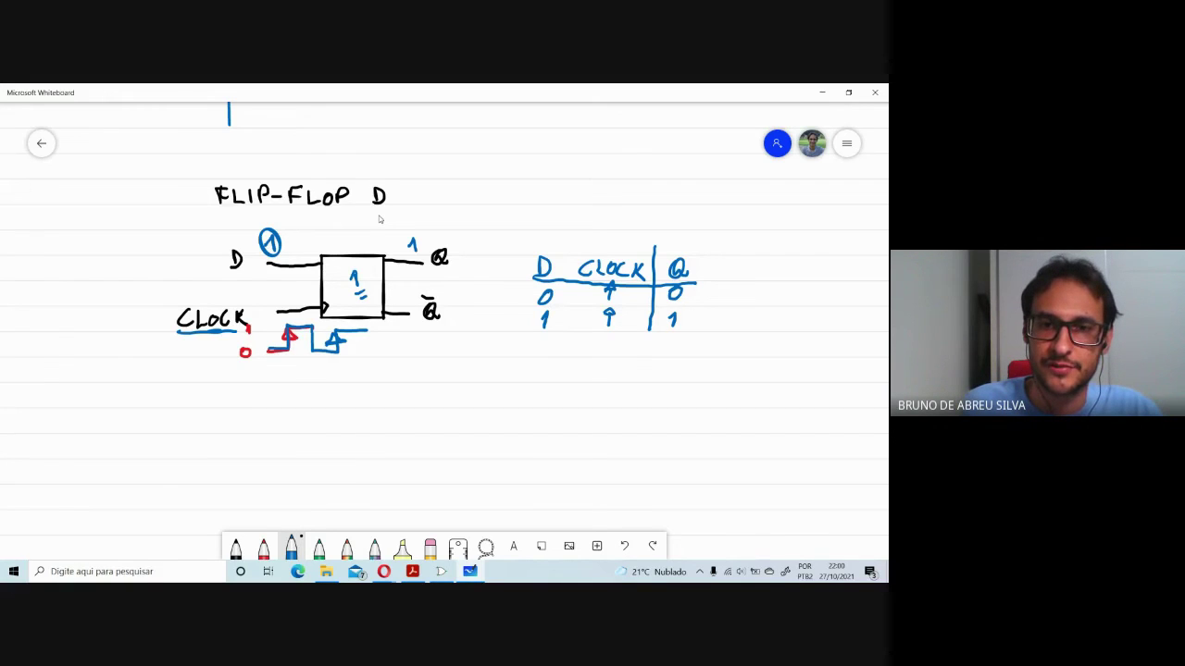
mouse_move(465, 411)
left_mouse_down()
mouse_move(483, 382)
mouse_move(463, 414)
mouse_move(476, 421)
mouse_move(471, 516)
left_mouse_up()
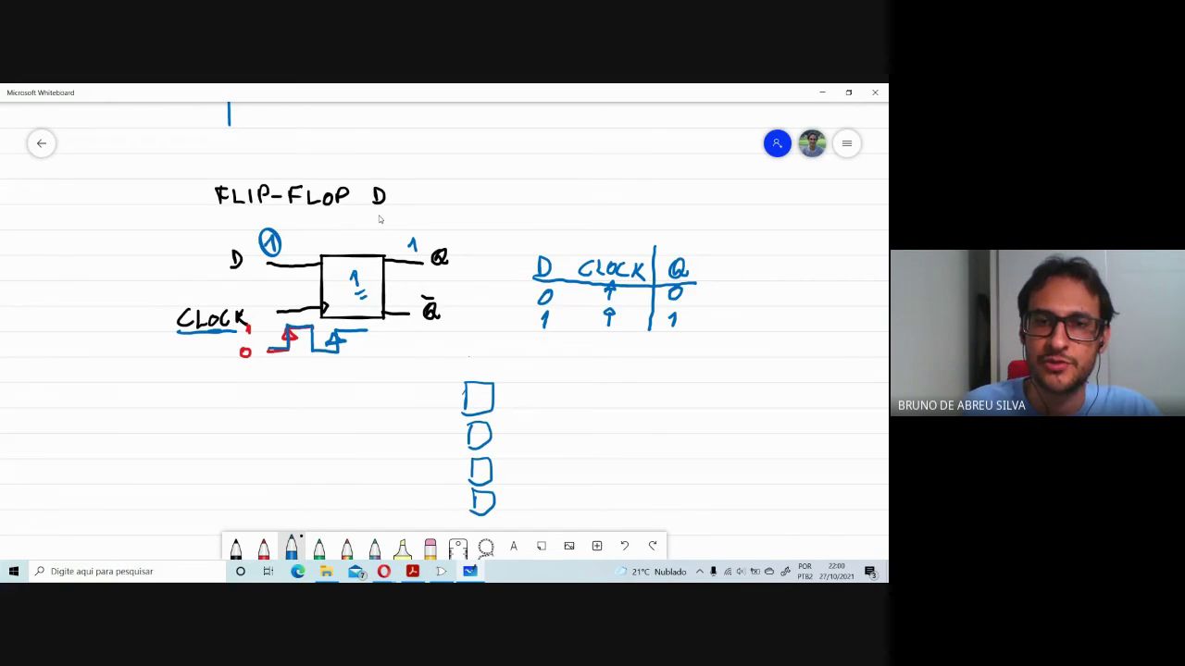
mouse_move(470, 351)
left_mouse_down()
mouse_move(452, 416)
mouse_move(450, 518)
mouse_move(500, 522)
mouse_move(512, 374)
mouse_move(481, 372)
mouse_move(585, 357)
left_mouse_up()
mouse_move(579, 356)
left_mouse_down()
mouse_move(579, 368)
mouse_move(607, 370)
left_mouse_up()
mouse_move(612, 353)
left_mouse_down()
mouse_move(622, 370)
mouse_move(638, 355)
mouse_move(653, 368)
left_mouse_up()
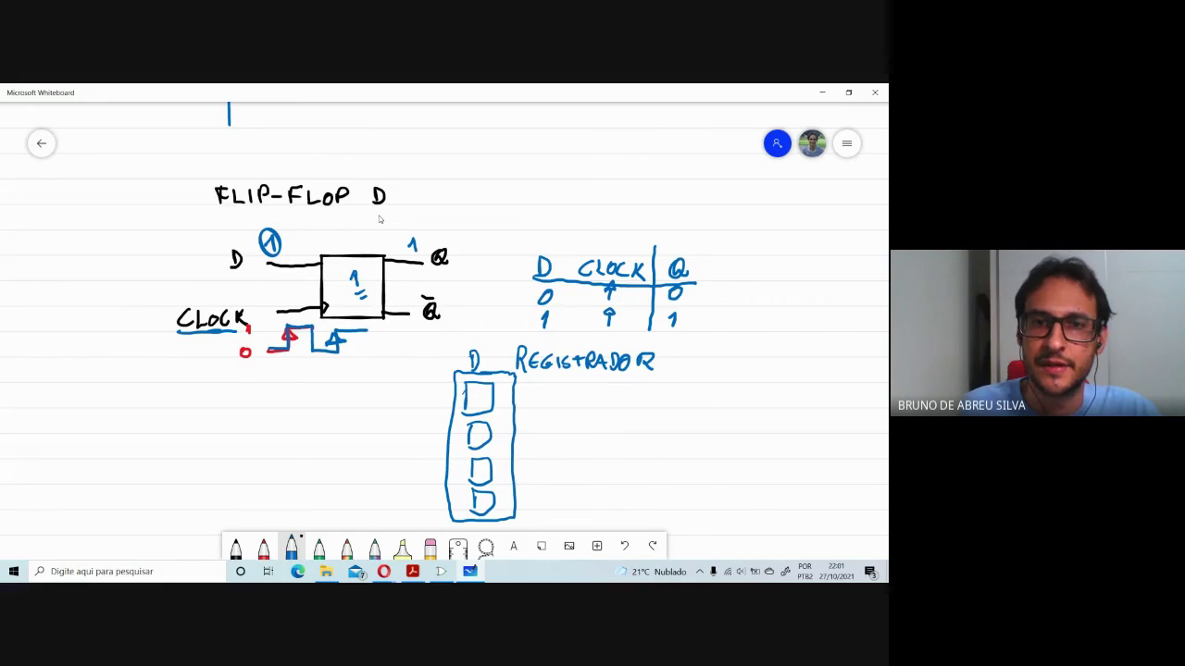
Draw an input line and an output line for each of the four flip-flops in the register sketch.
mouse_move(424, 393)
left_mouse_down()
mouse_move(468, 398)
mouse_move(435, 430)
mouse_move(469, 435)
mouse_move(474, 469)
mouse_move(444, 497)
mouse_move(472, 500)
left_mouse_up()
left_click_drag(494, 396, 542, 402)
left_click_drag(491, 429, 542, 431)
left_click_drag(491, 465, 548, 465)
left_click_drag(488, 500, 547, 500)
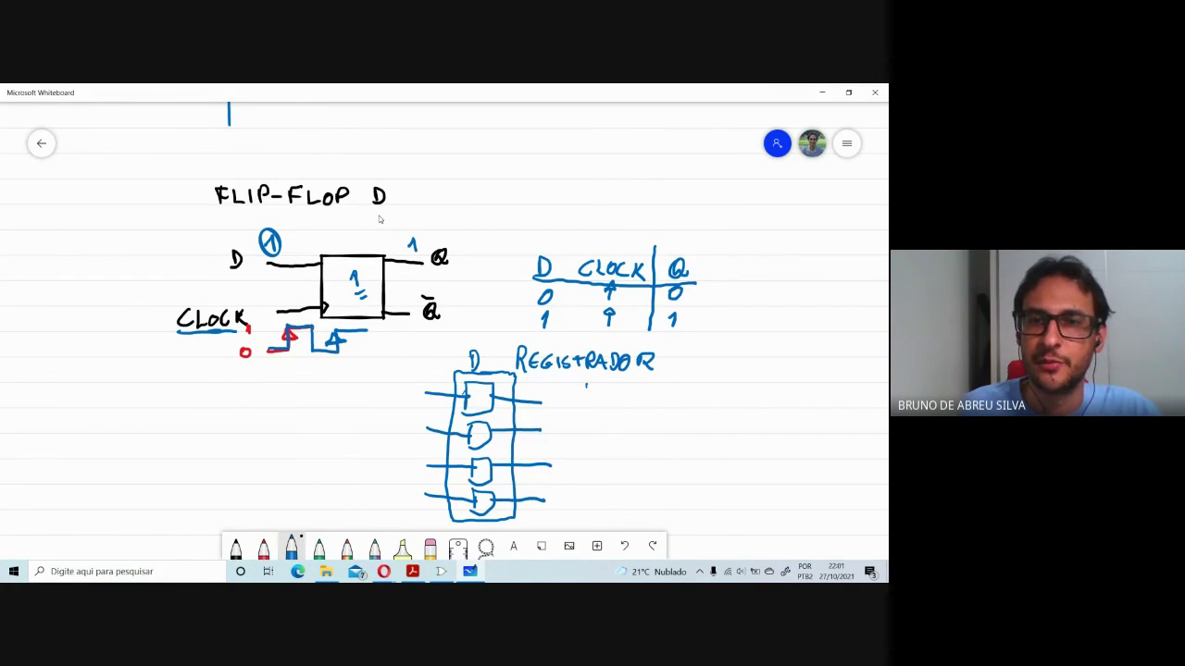
Write "4 BITS" below the REGISTRADOR heading and underline the heading.
left_click_drag(585, 385, 600, 402)
mouse_move(598, 394)
left_mouse_down()
mouse_move(599, 410)
mouse_move(611, 405)
left_mouse_up()
mouse_move(626, 387)
left_mouse_down()
mouse_move(635, 407)
mouse_move(647, 391)
mouse_move(646, 407)
left_mouse_up()
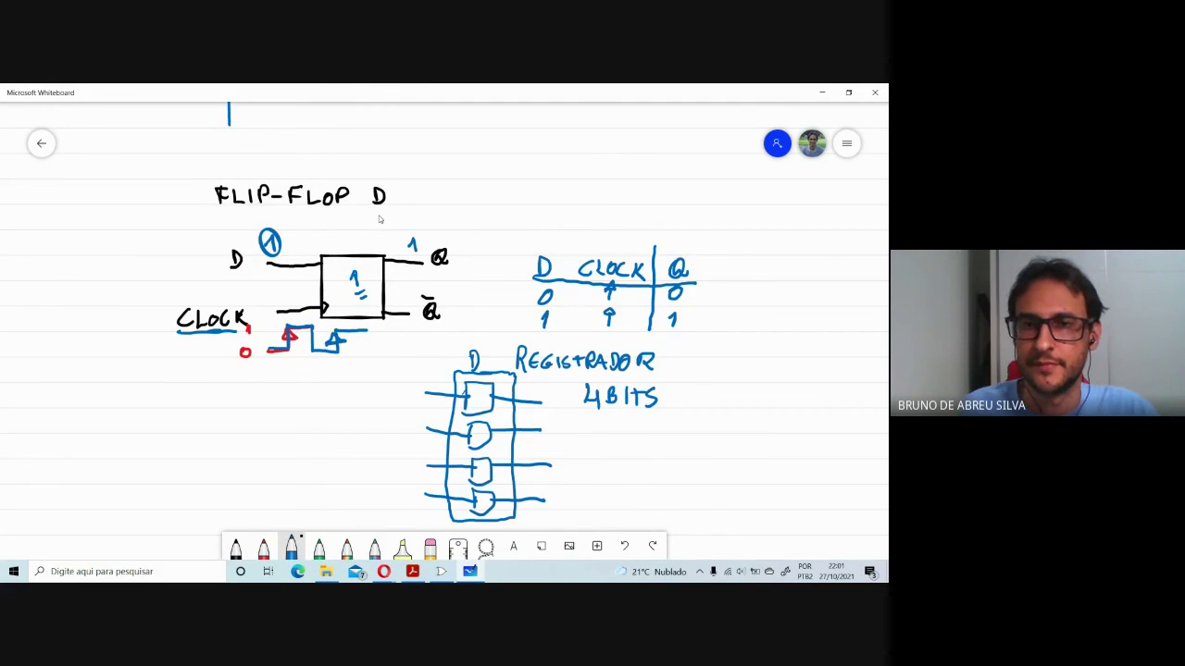
left_click_drag(529, 373, 646, 379)
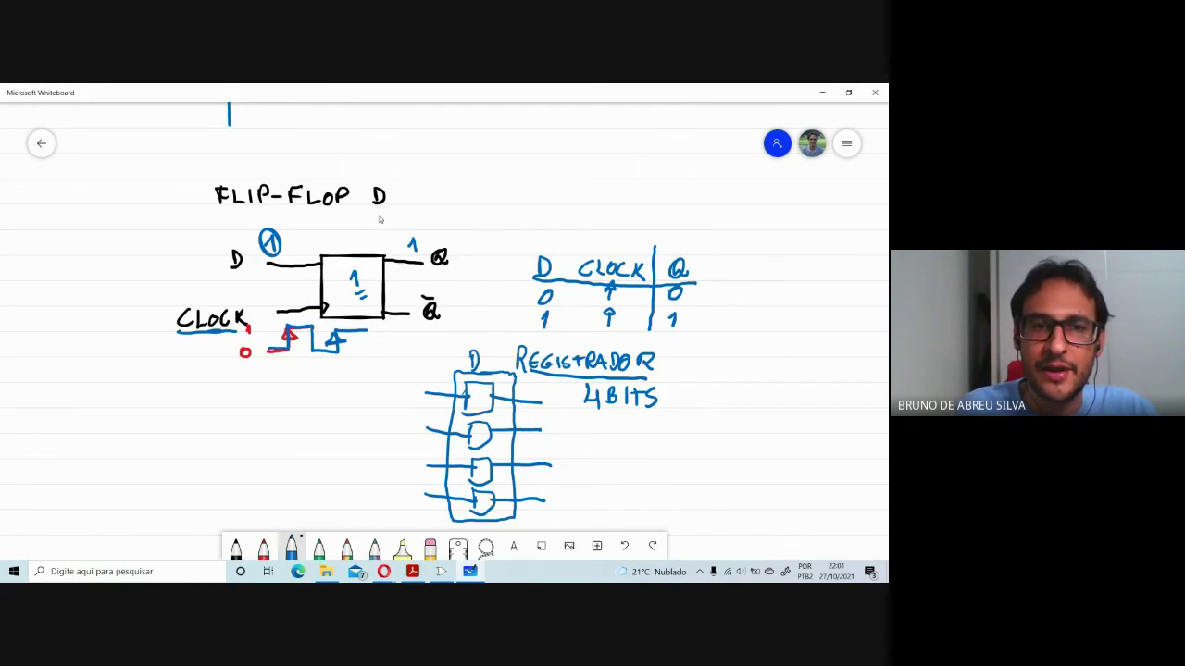
Write "MIPS 32 BITS" beside the register sketch, below the clock waveform, and underline "32 BITS".
mouse_move(138, 405)
left_mouse_down()
mouse_move(152, 392)
mouse_move(159, 405)
left_mouse_up()
mouse_move(168, 388)
left_mouse_down()
mouse_move(168, 406)
mouse_move(290, 405)
left_mouse_up()
mouse_move(284, 388)
left_mouse_down()
mouse_move(298, 389)
mouse_move(297, 403)
left_mouse_up()
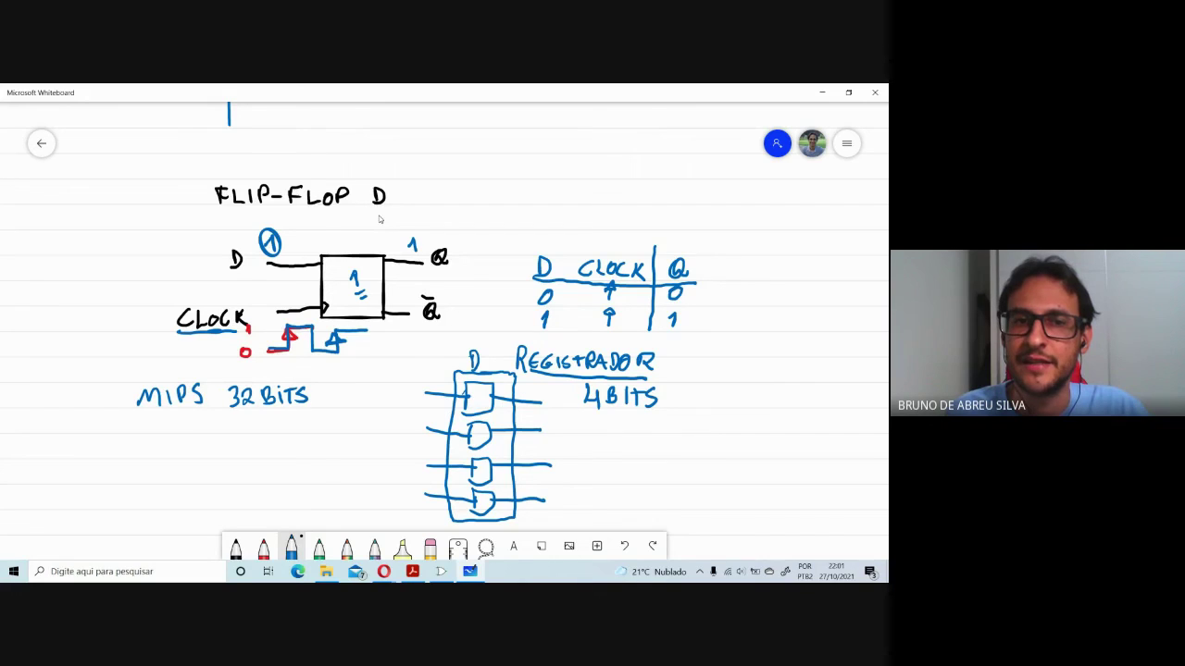
left_click_drag(227, 414, 302, 413)
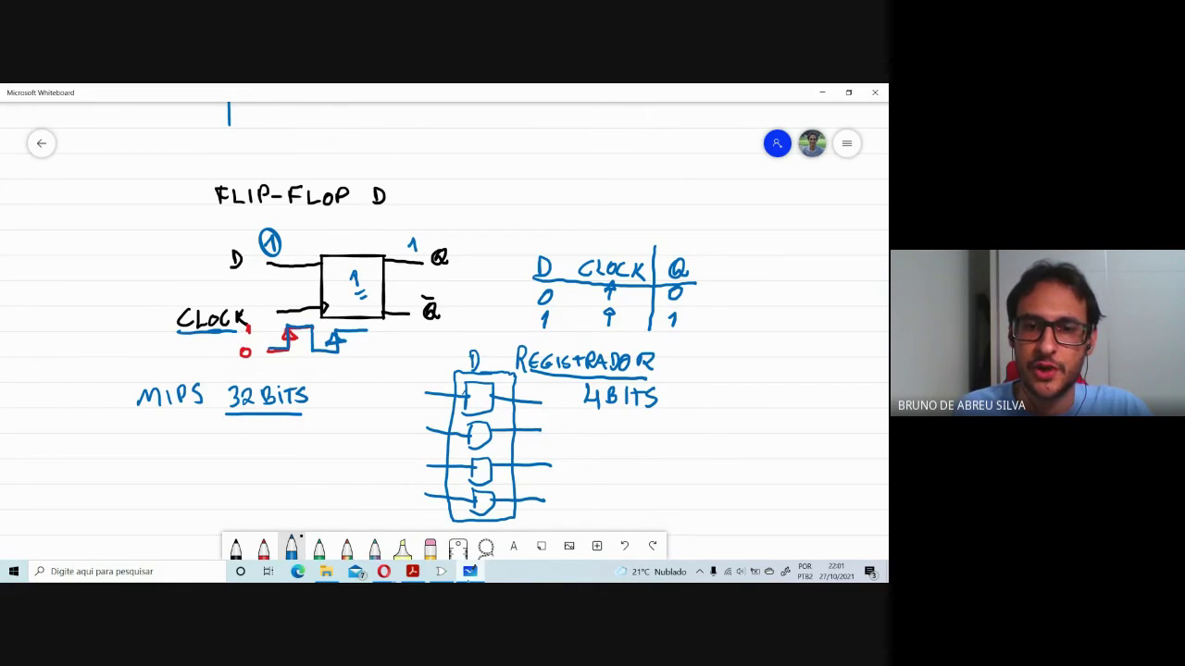
Write "PC É UM REG" below the MIPS note and add a boxed, underlined "INSTR" beneath it.
mouse_move(470, 571)
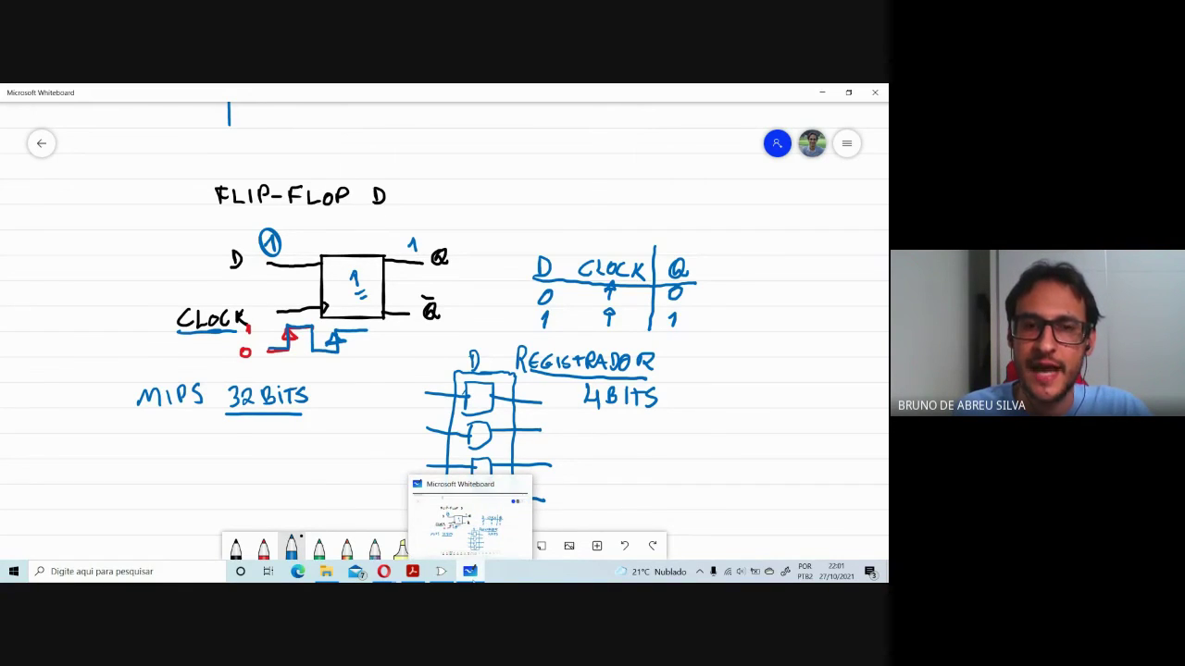
scroll(611, 389, "down", 2)
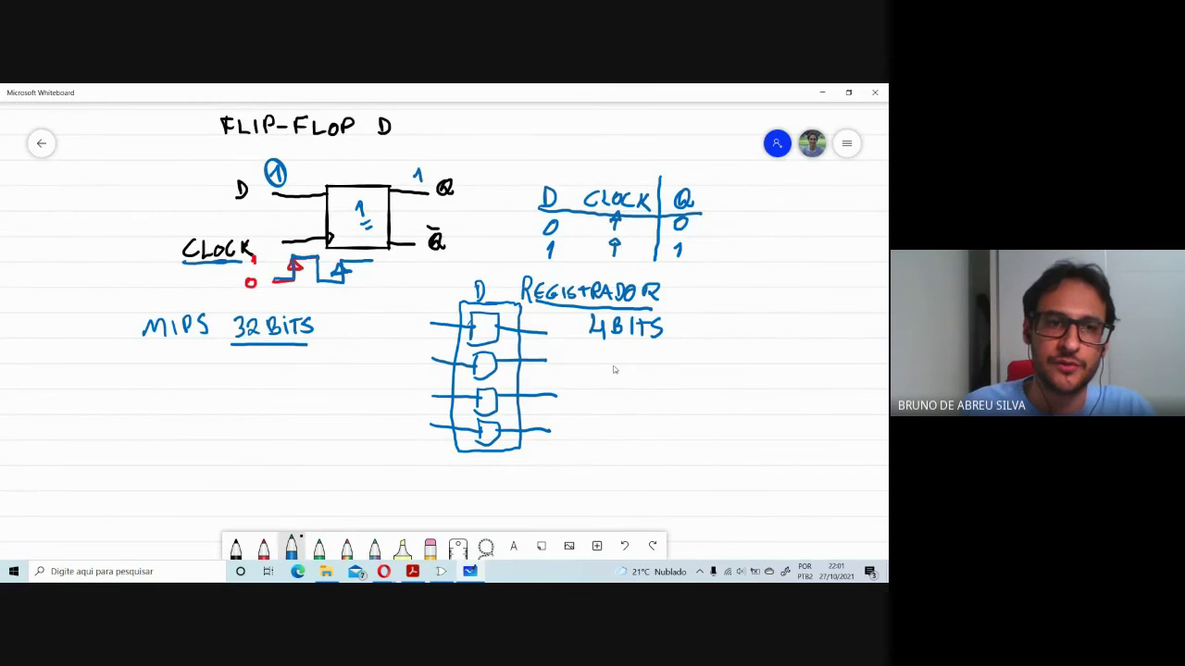
mouse_move(132, 387)
left_mouse_down()
mouse_move(134, 411)
mouse_move(183, 412)
mouse_move(185, 394)
mouse_move(222, 410)
mouse_move(237, 396)
mouse_move(229, 412)
mouse_move(301, 411)
left_mouse_up()
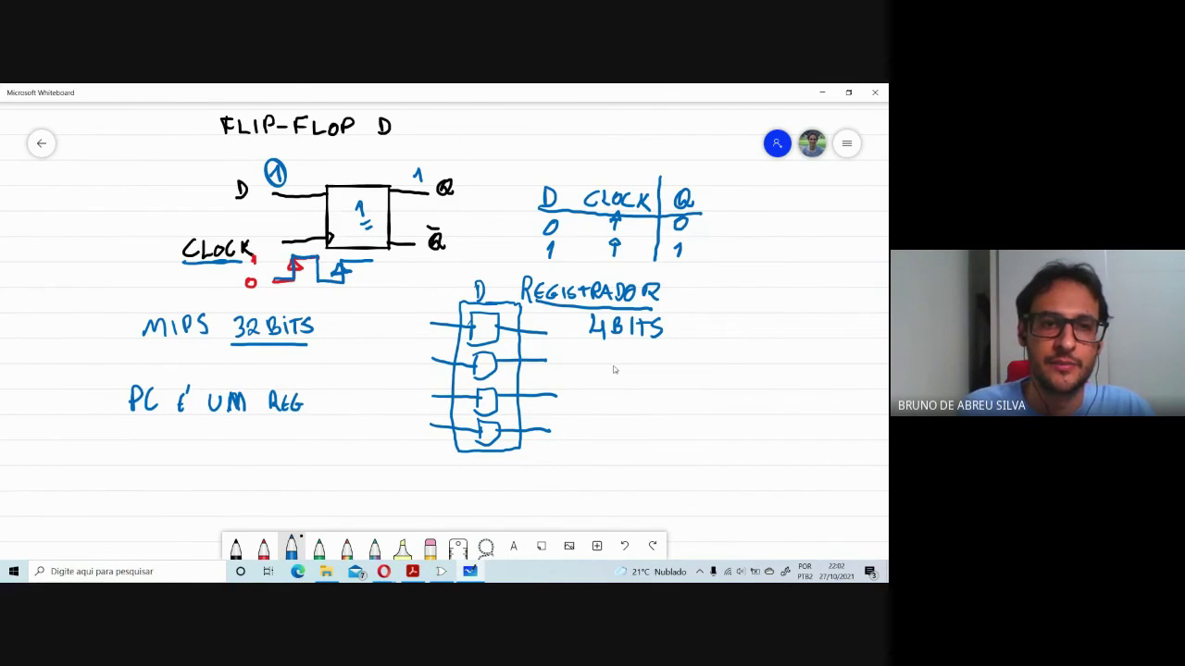
mouse_move(171, 443)
left_mouse_down()
mouse_move(170, 474)
mouse_move(239, 443)
mouse_move(250, 477)
mouse_move(174, 476)
mouse_move(204, 452)
mouse_move(208, 464)
mouse_move(225, 454)
left_mouse_up()
left_click_drag(222, 453, 228, 465)
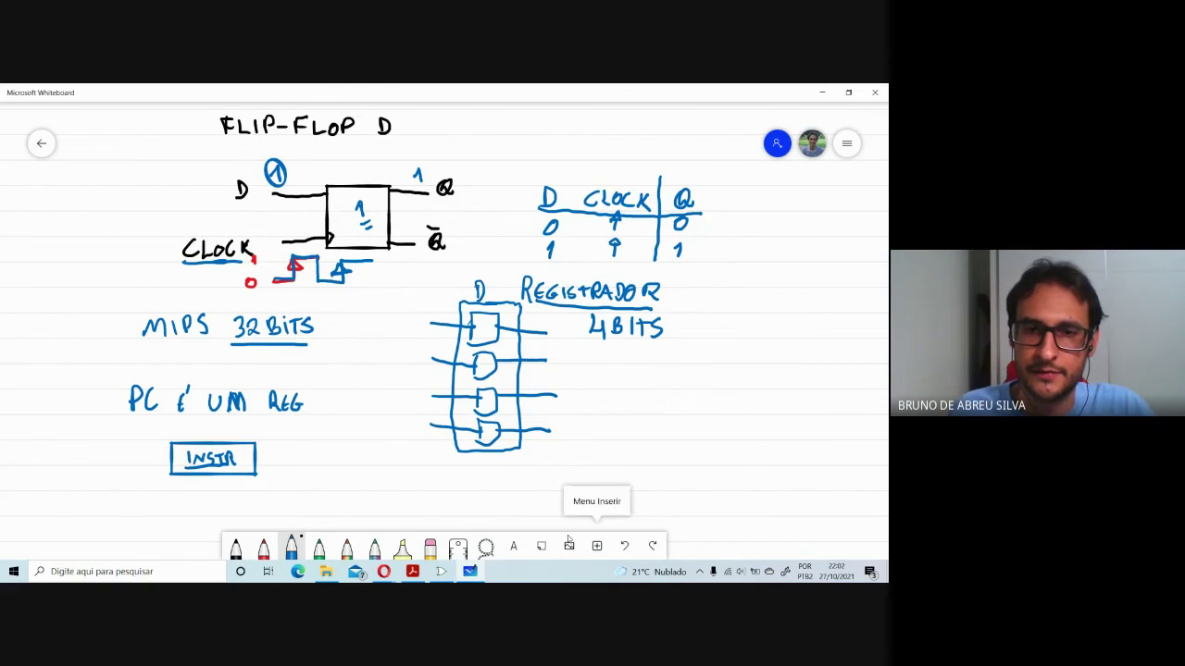
Switch to Logisim, place a ROM between the register and the adder, and align the register's output with the ROM's address input.
left_click(442, 571)
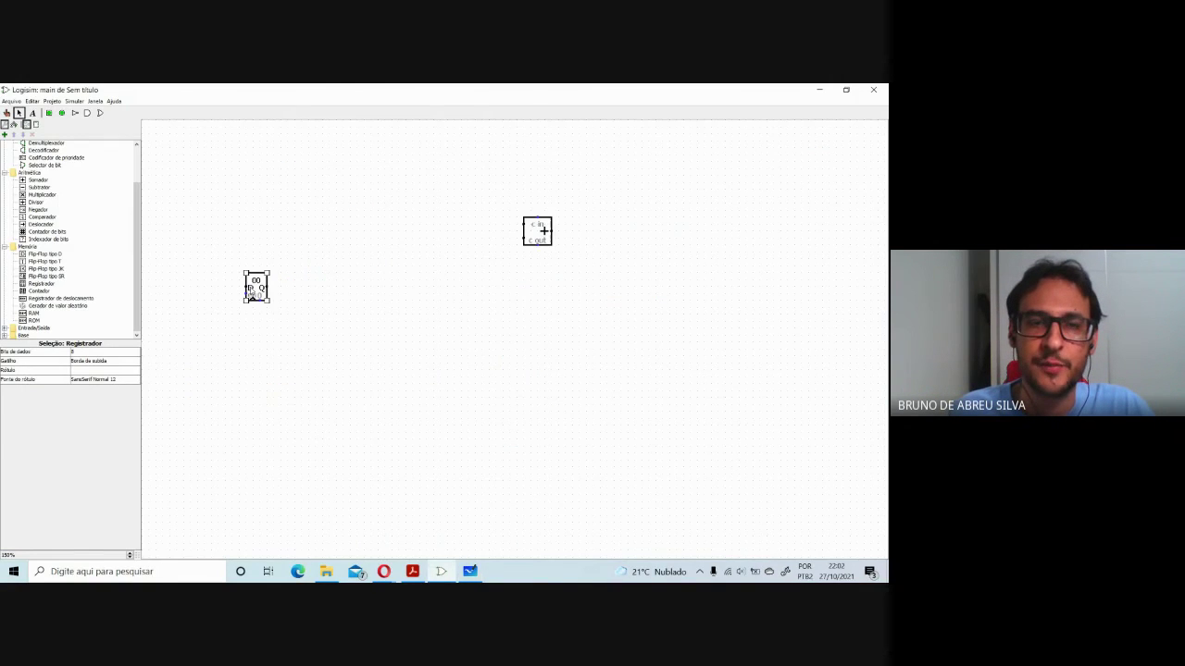
left_click_drag(256, 282, 284, 267)
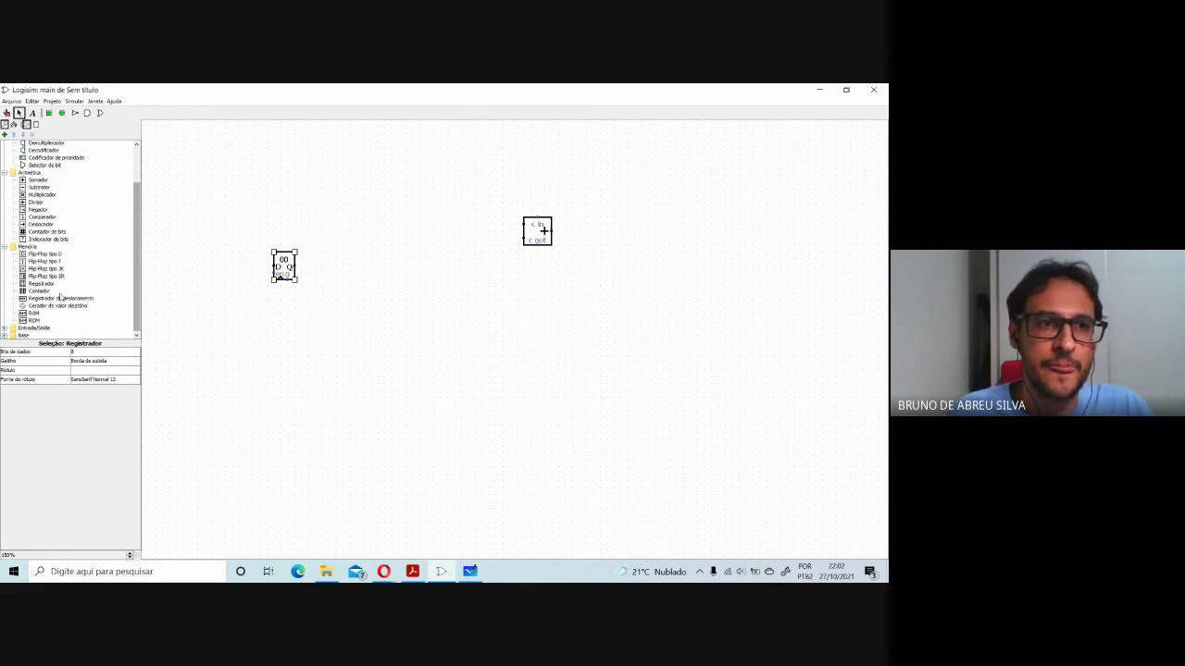
left_click(34, 320)
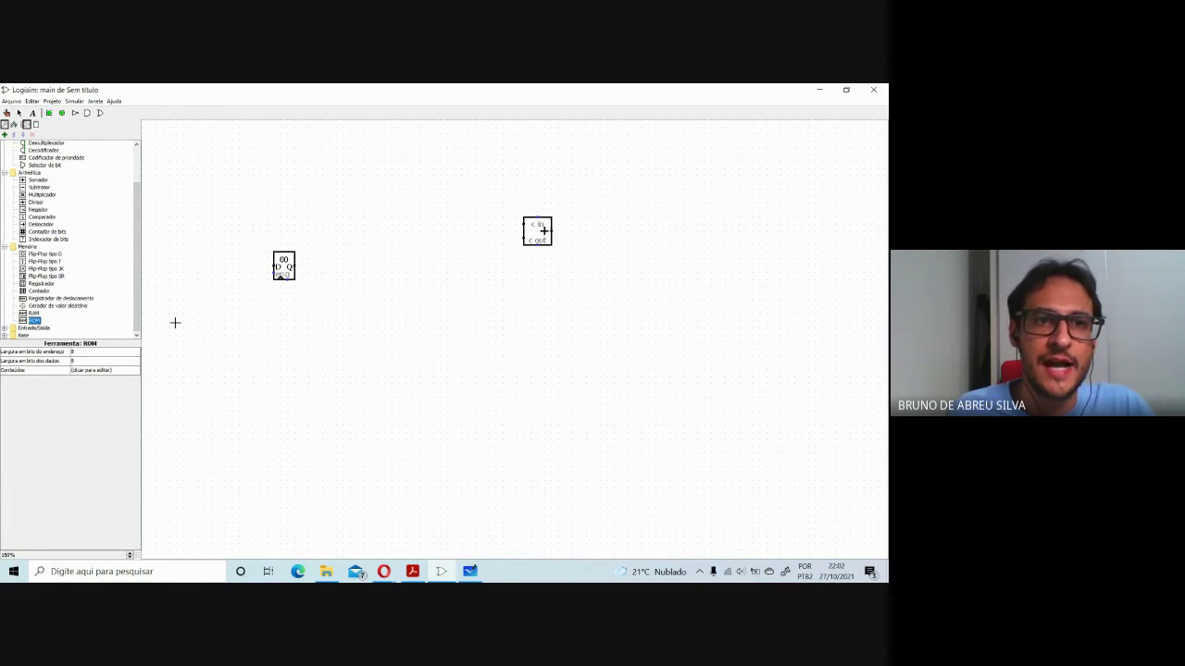
left_click(440, 244)
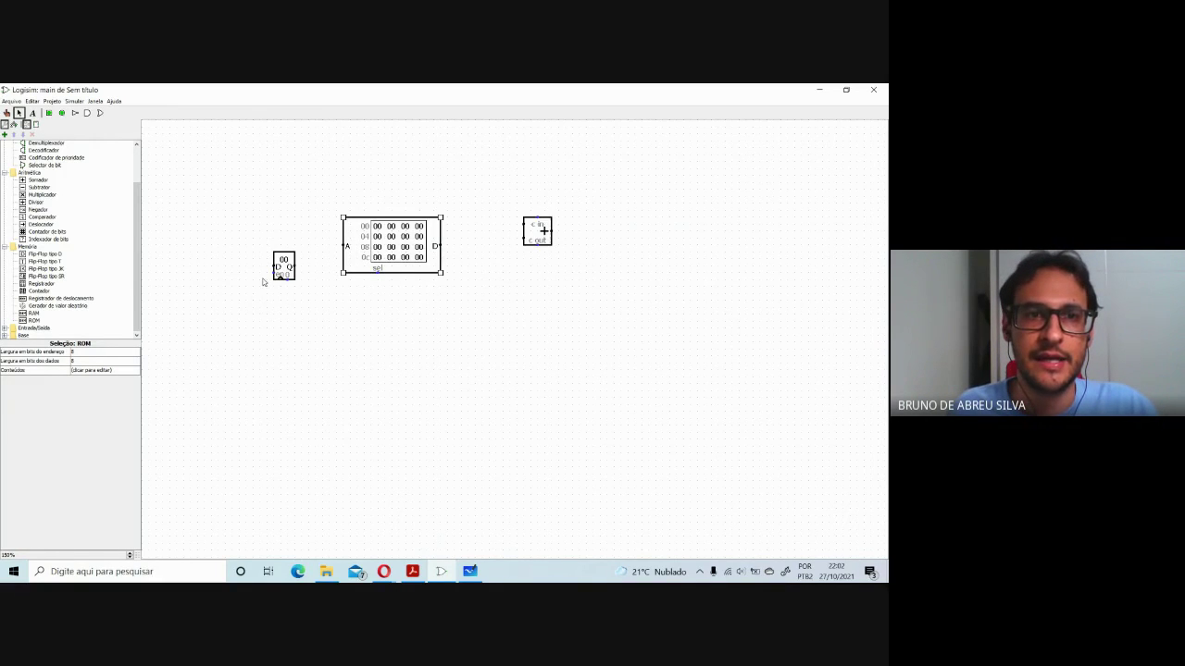
left_click_drag(287, 270, 279, 250)
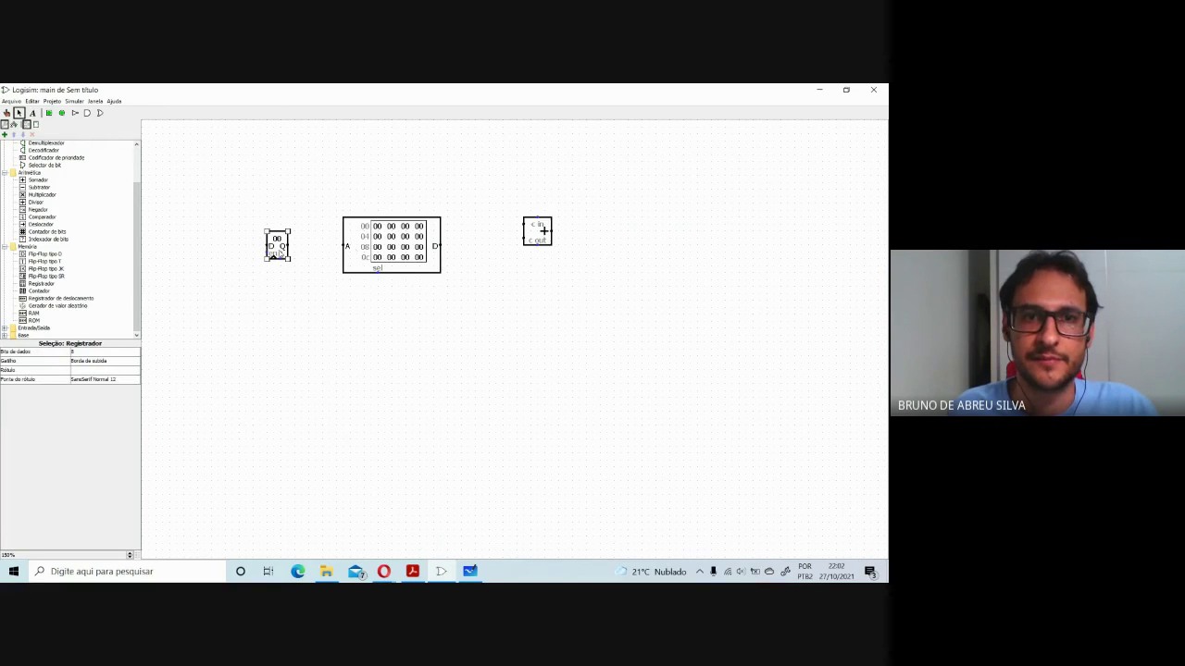
left_click(398, 247)
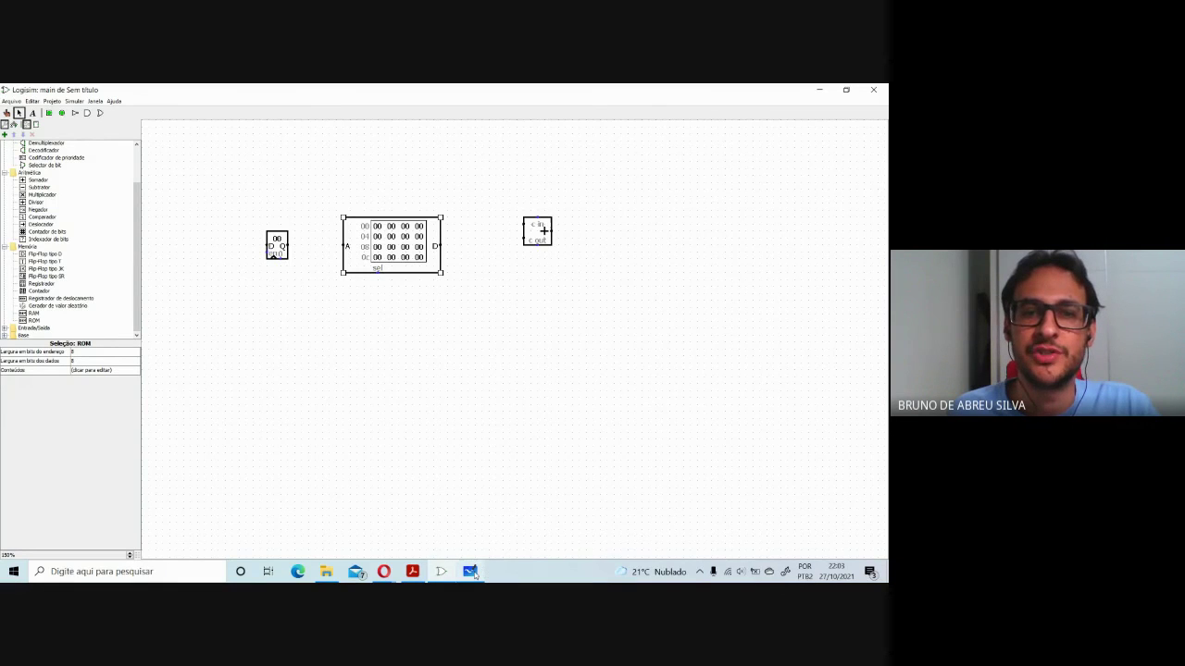
Switch to Microsoft Whiteboard and write "00 = 0000 0000" below the 4 BITS note.
mouse_move(473, 574)
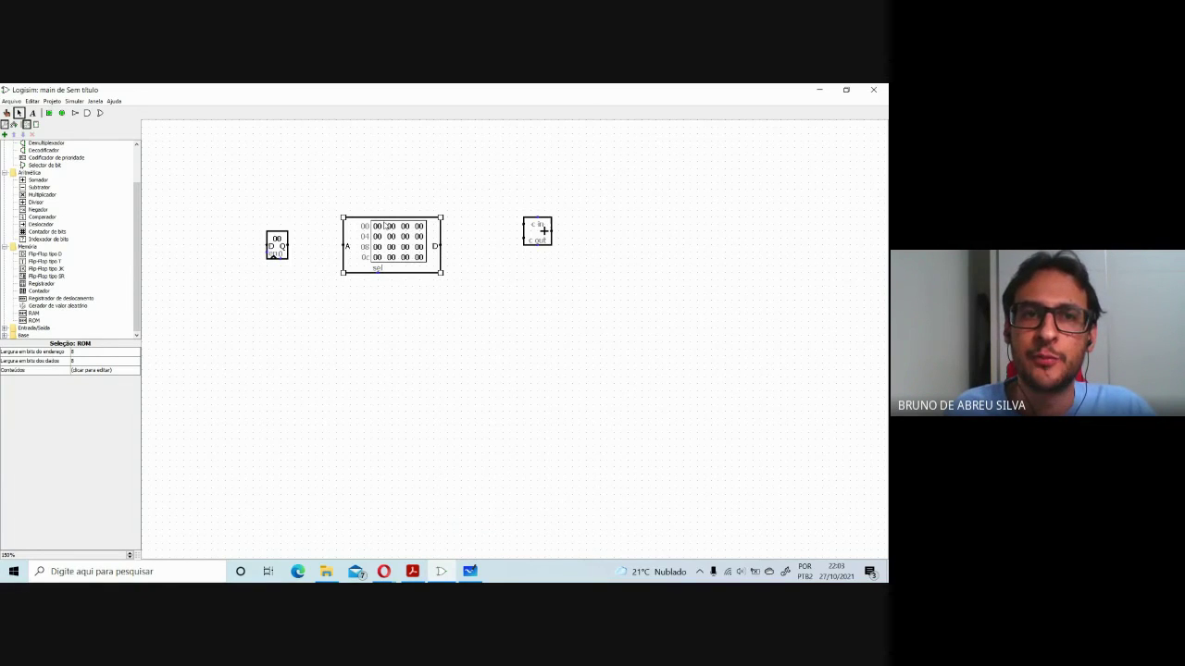
left_click(472, 574)
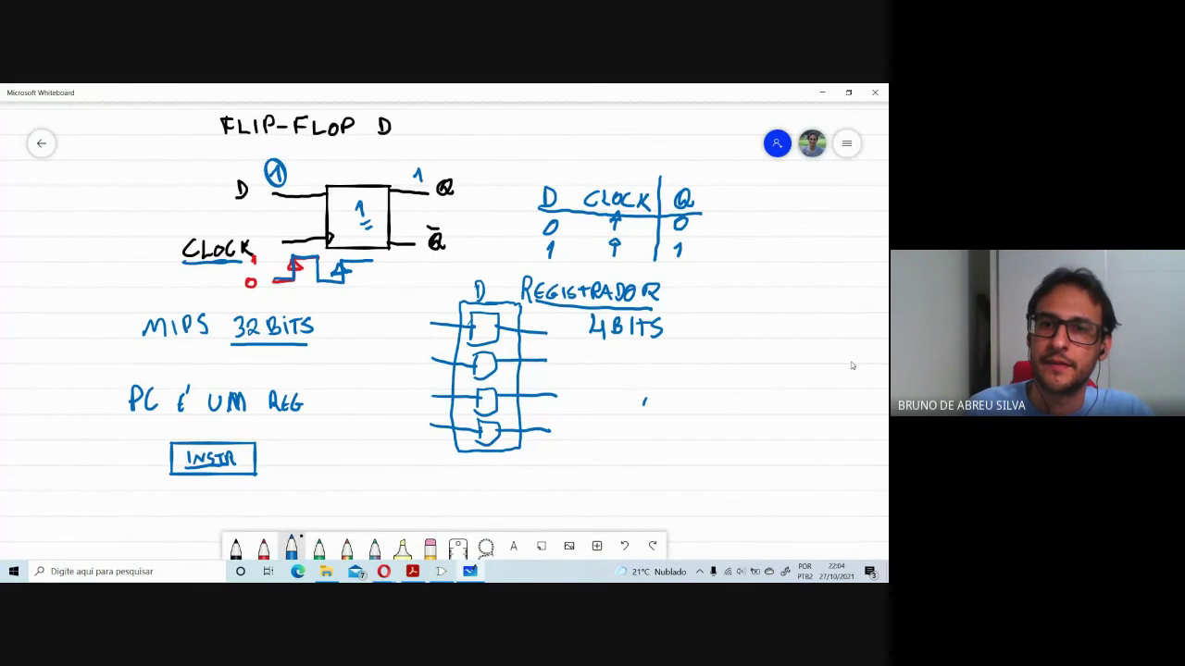
left_click_drag(644, 401, 674, 399)
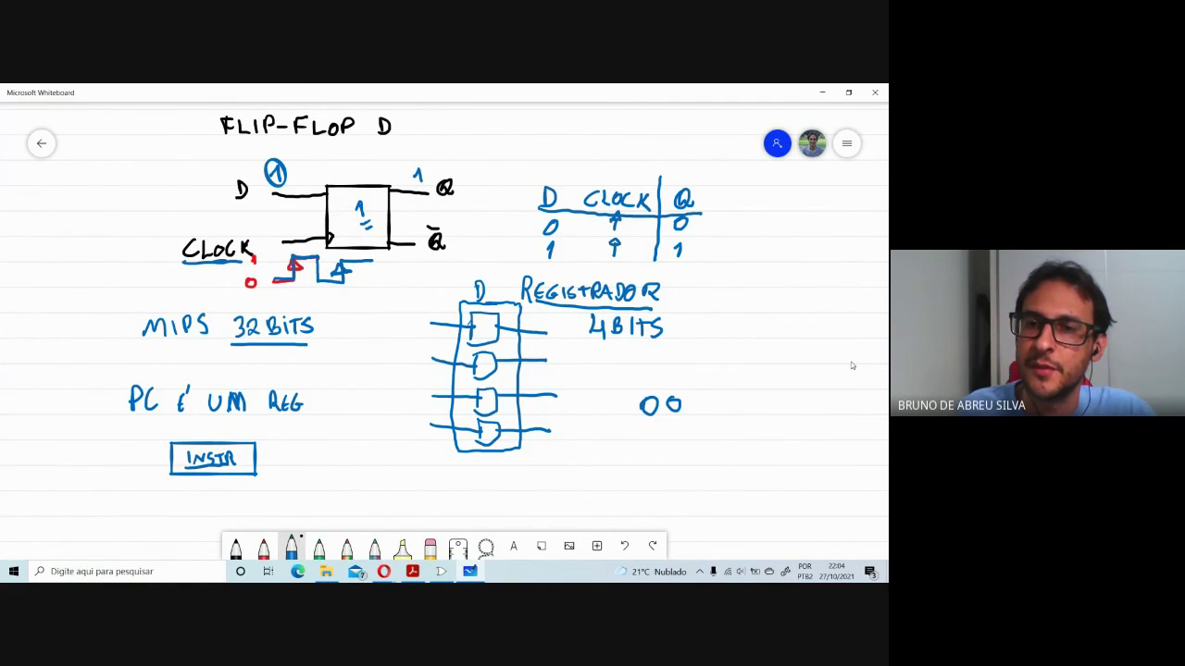
left_click_drag(693, 403, 818, 411)
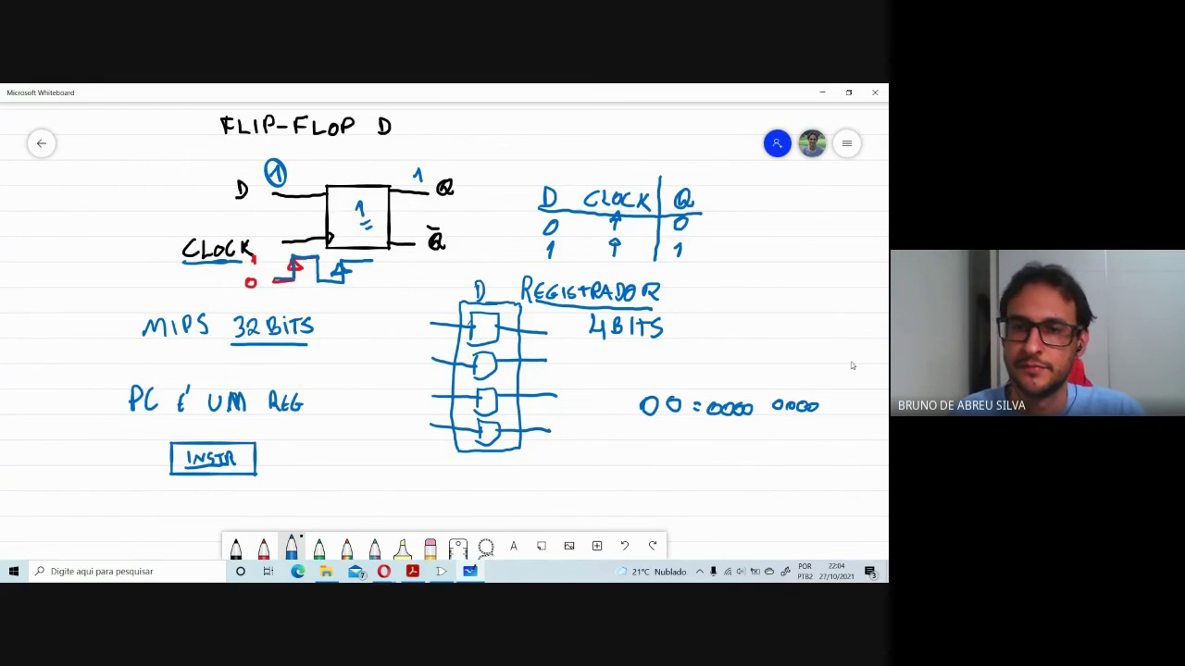
Switch to Logisim and wire the register's Q output to the ROM's address input A.
mouse_move(473, 574)
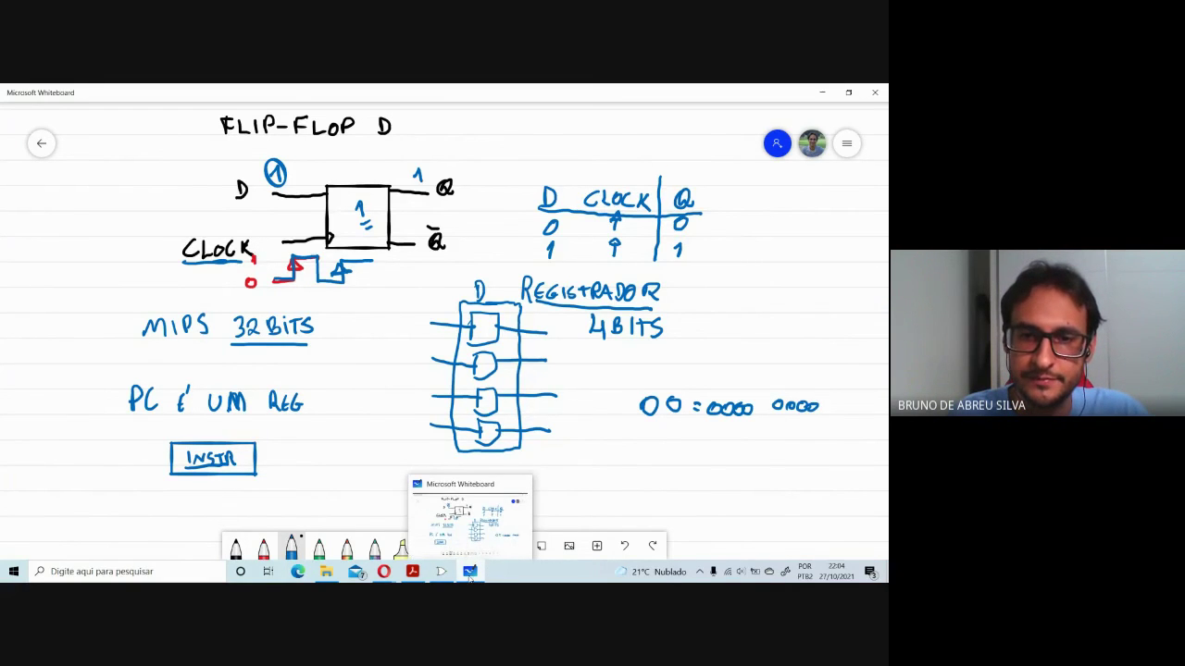
left_click(441, 572)
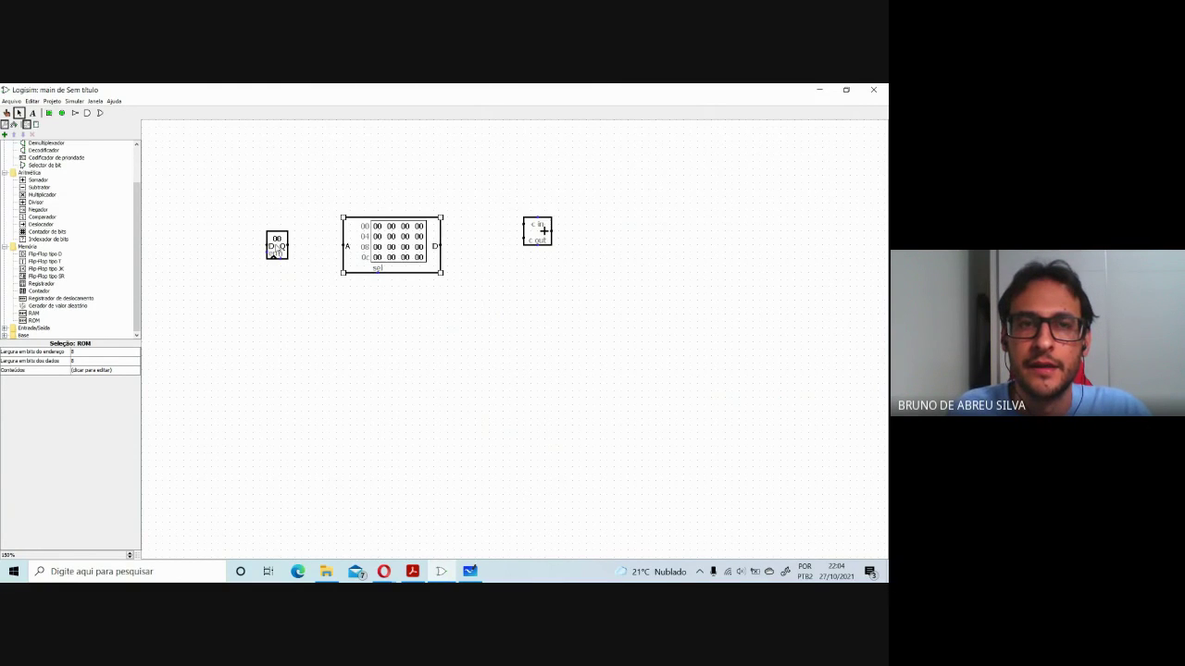
left_click(277, 248)
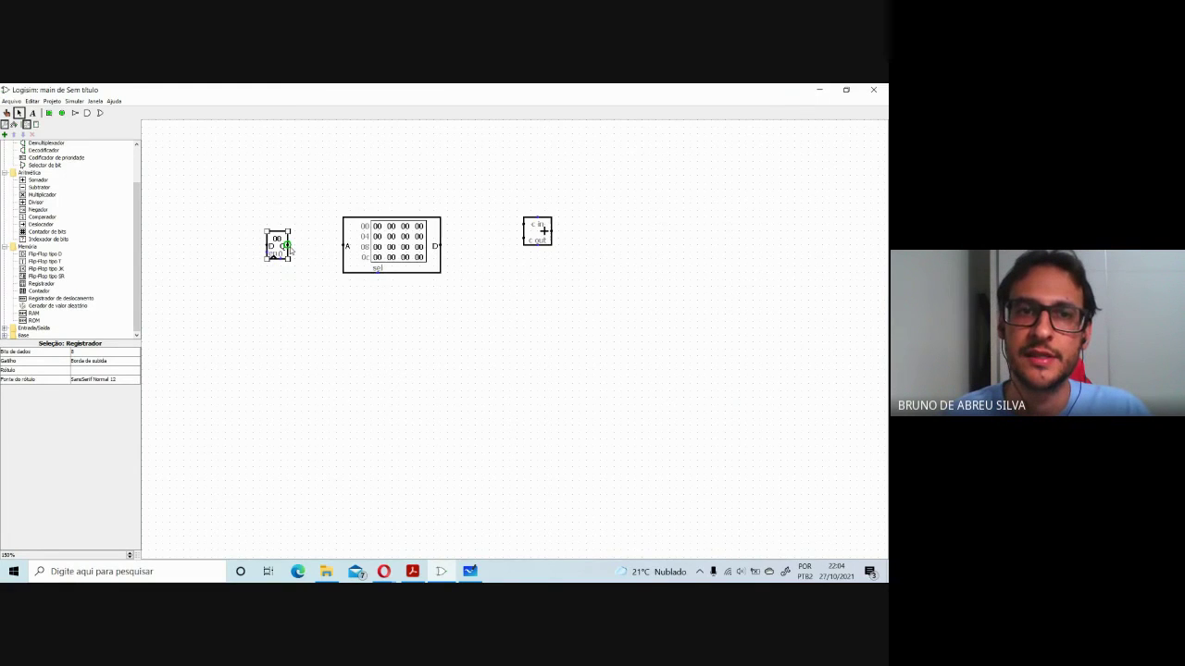
left_click_drag(287, 245, 344, 245)
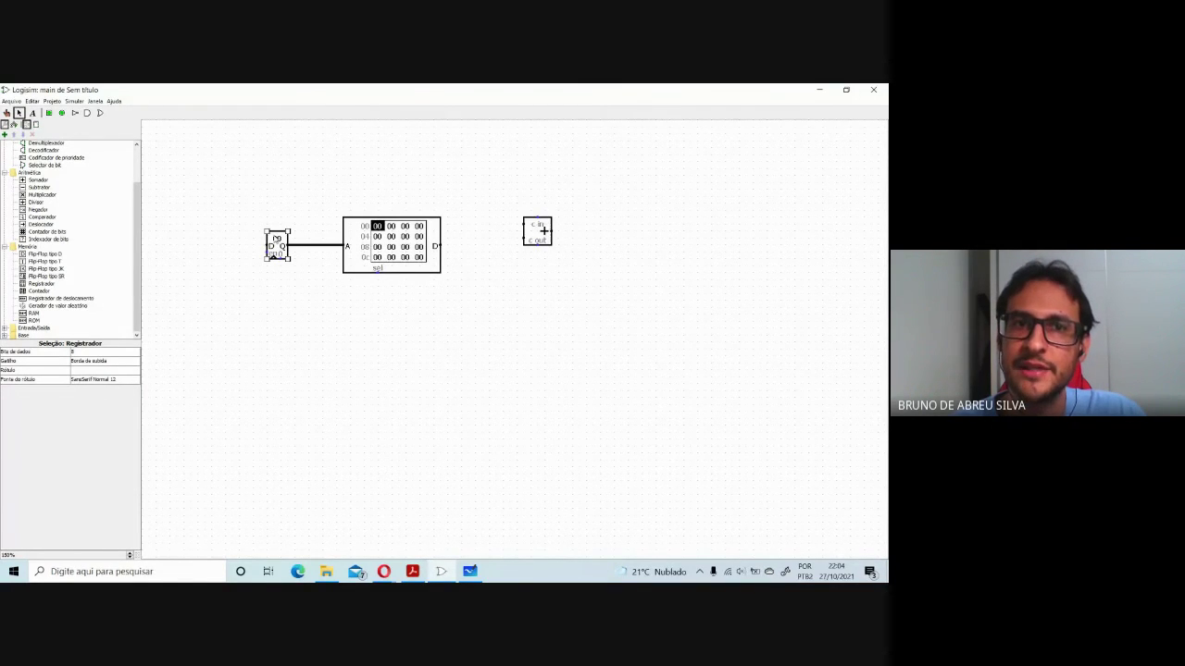
Label the register "PC".
left_click(88, 371)
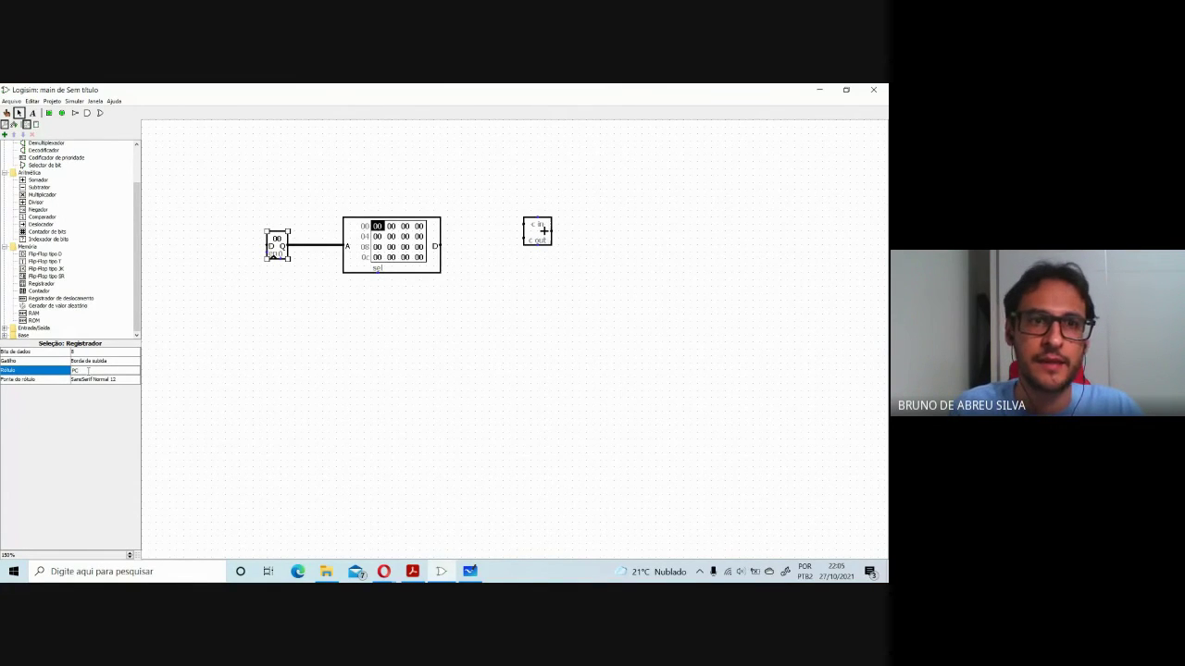
type("PC")
key("Return")
left_click(296, 368)
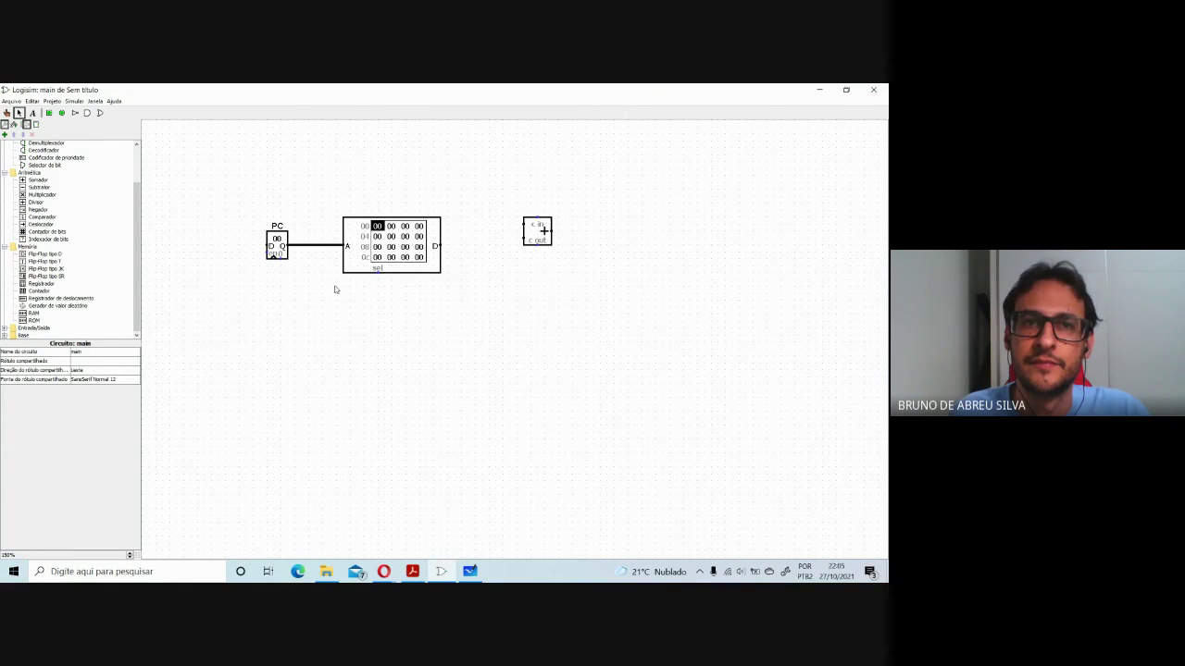
Draw a short wire out of the ROM's data output D and move the adder above the ROM.
left_click(357, 267)
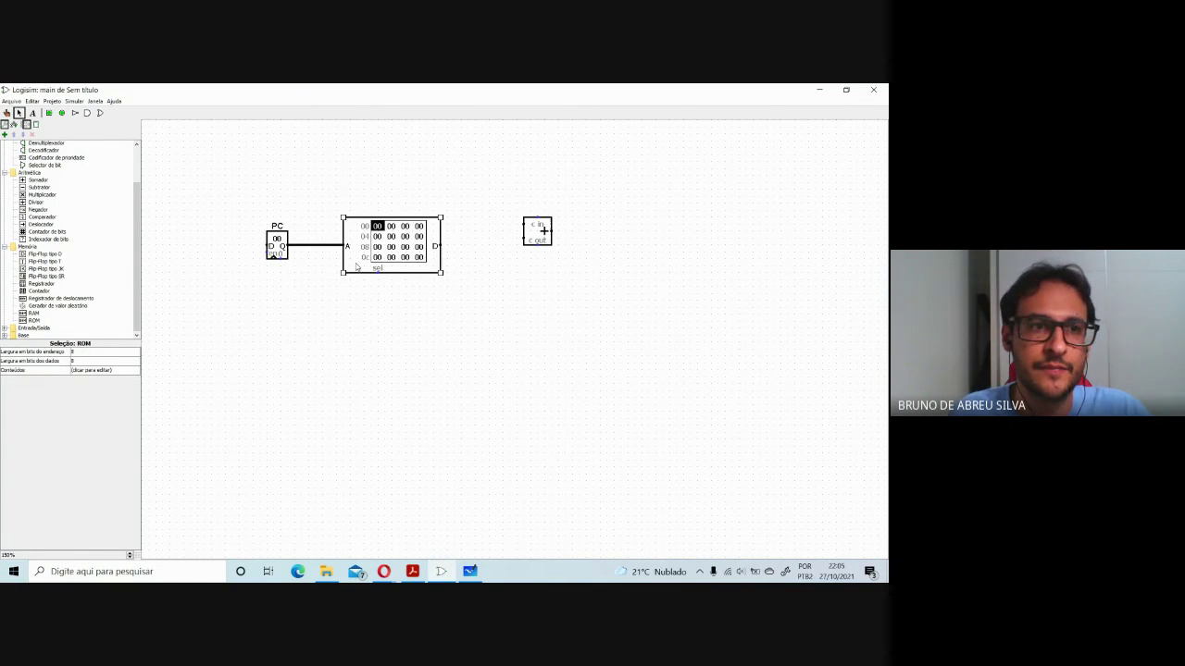
left_click(274, 289)
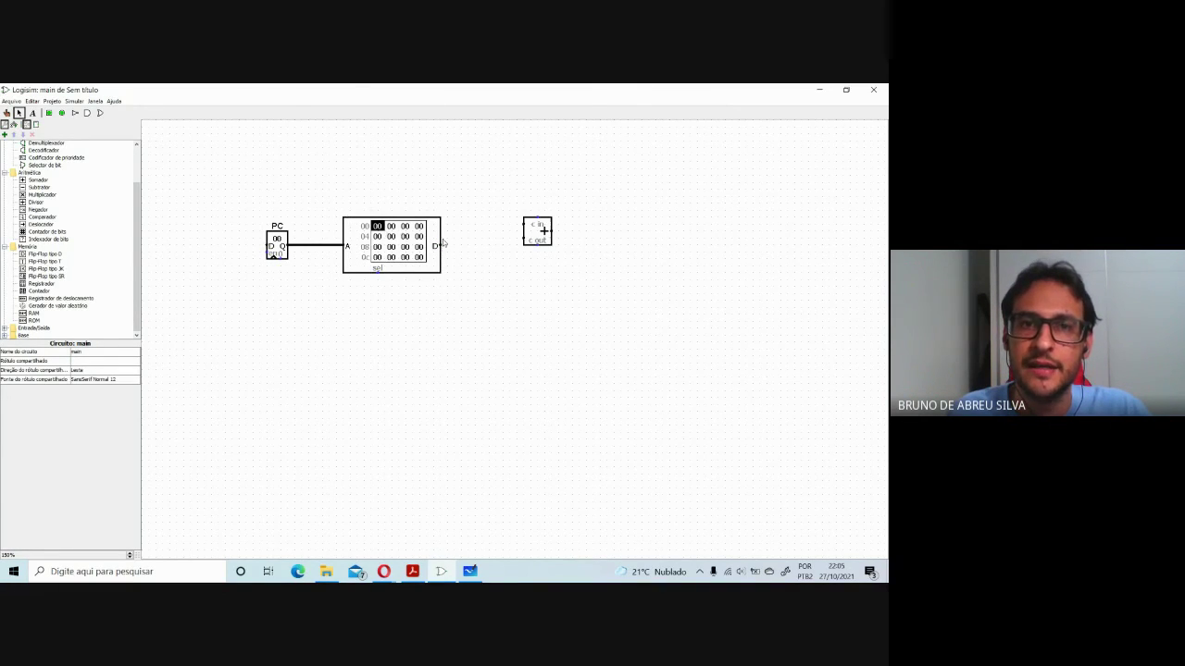
mouse_move(439, 245)
left_mouse_down()
mouse_move(541, 231)
mouse_move(516, 169)
left_mouse_up()
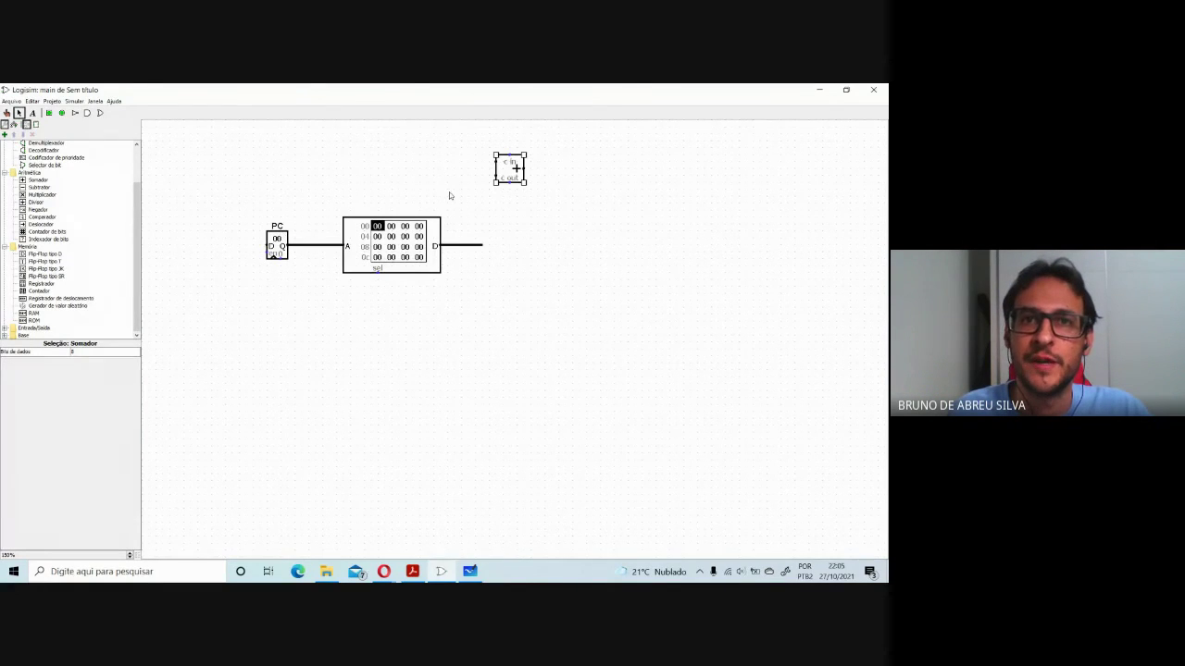
left_click_drag(511, 171, 356, 168)
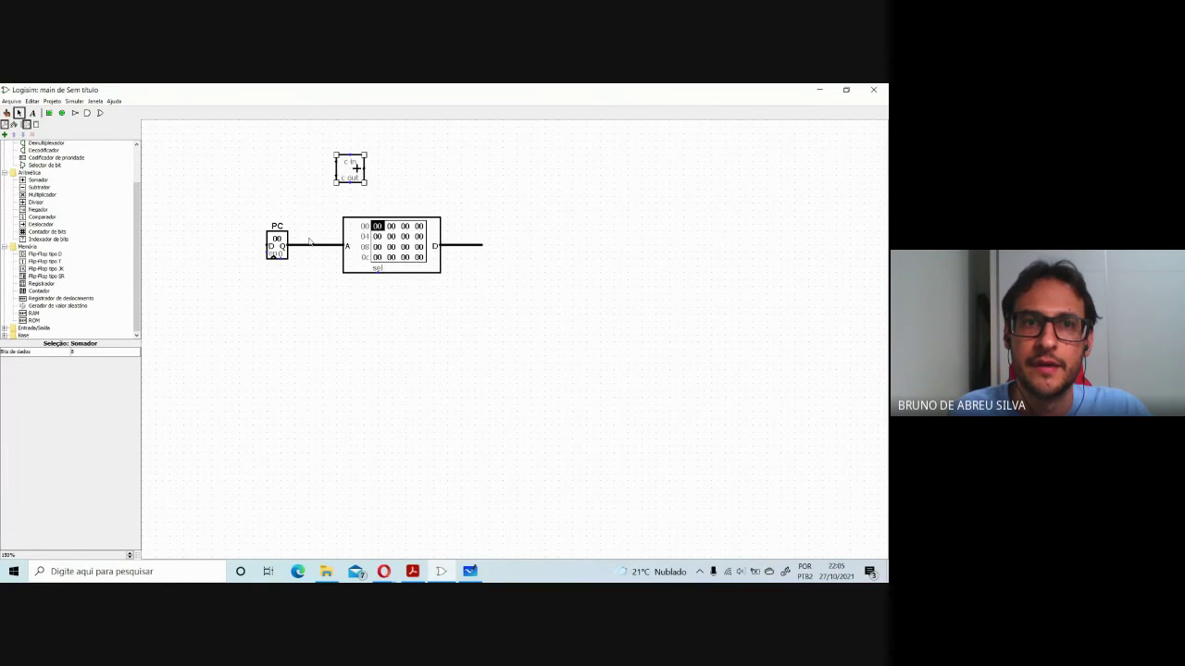
Branch the PC output wire to the adder's lower input and place a constant beside the adder with 8 data bits.
left_click_drag(314, 244, 336, 179)
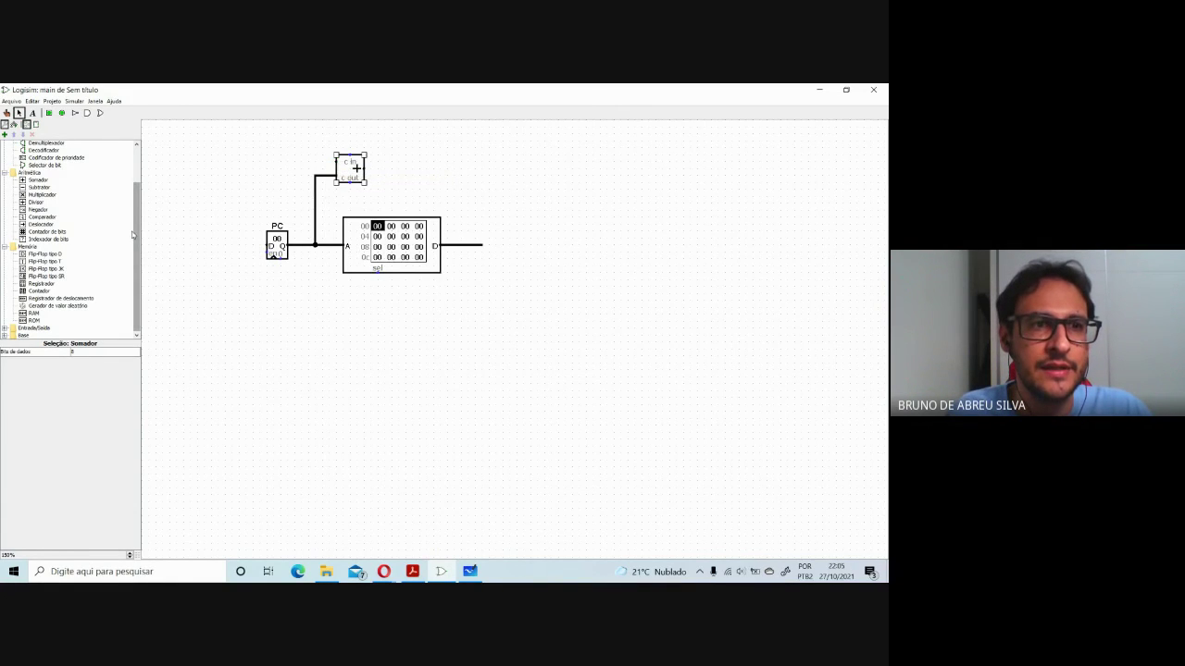
scroll(132, 235, "up", 3)
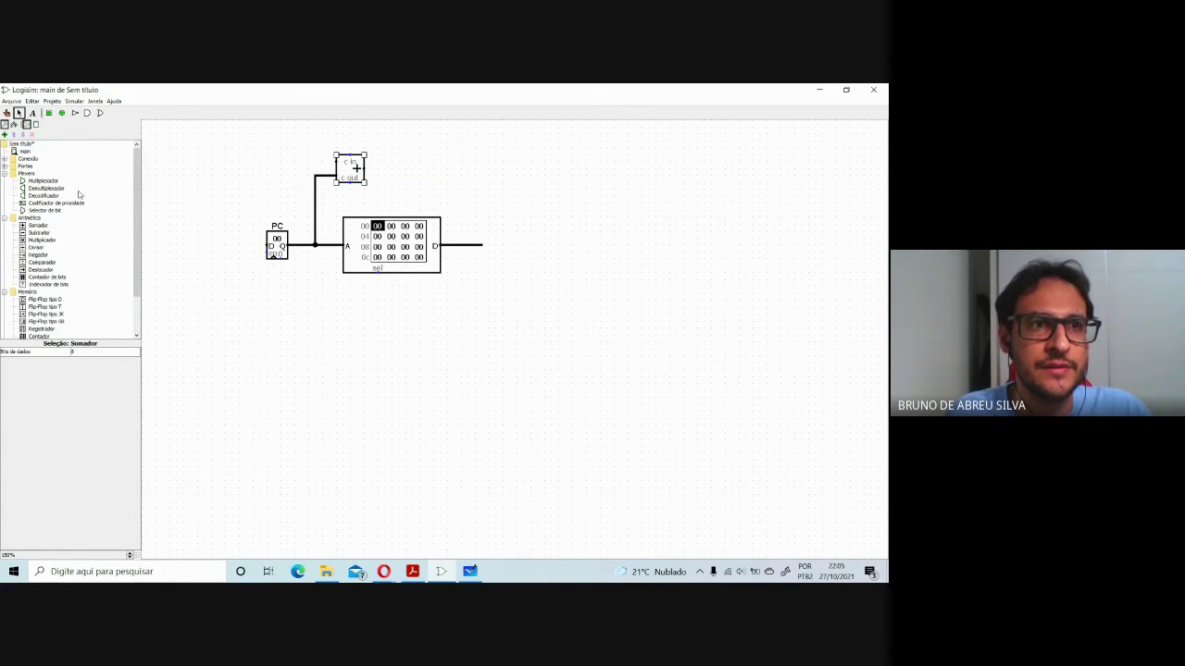
left_click(6, 160)
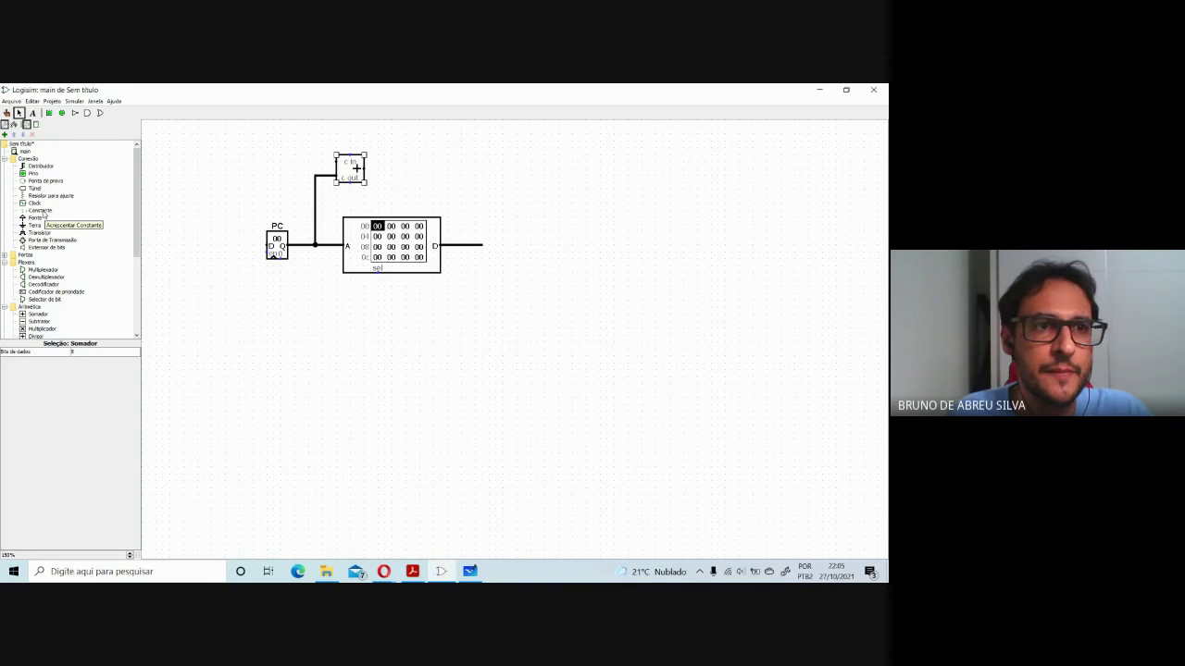
left_click(42, 211)
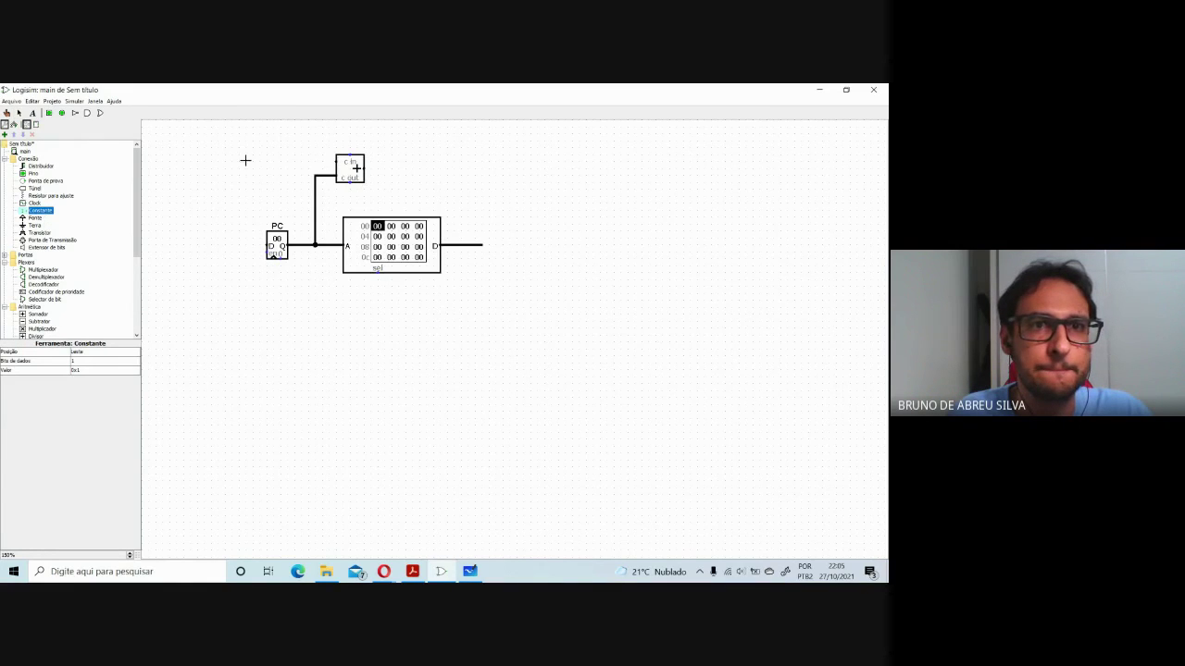
left_click(292, 155)
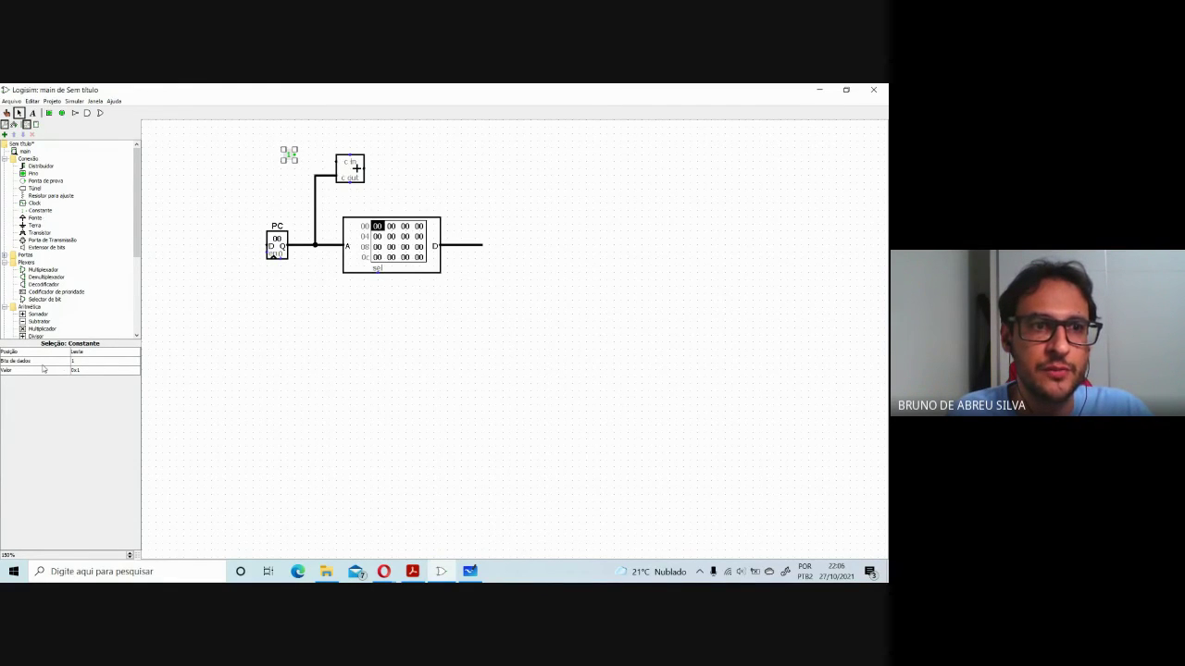
left_click(80, 362)
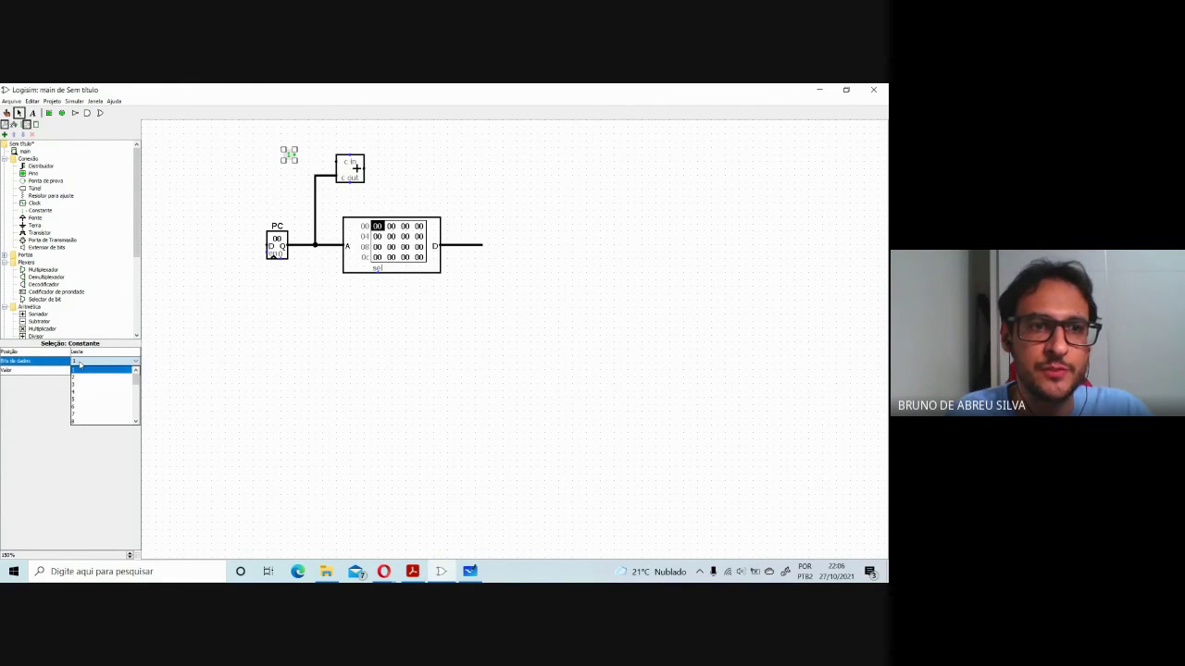
left_click(76, 422)
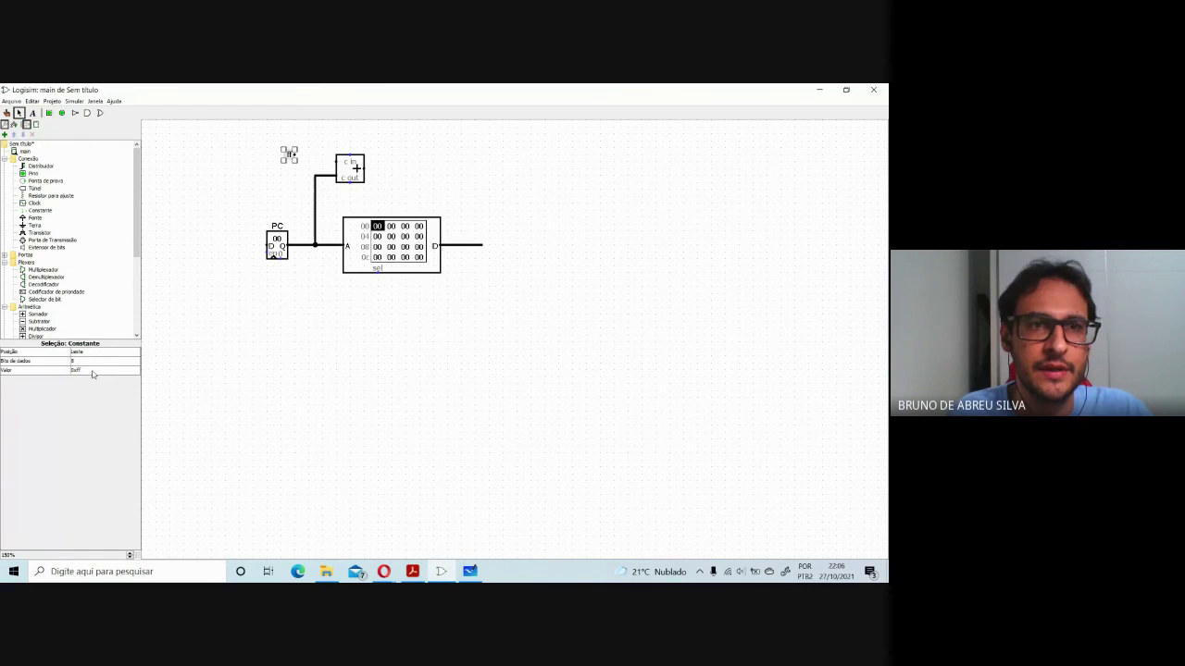
Set the constant's value to 0x01.
left_click(347, 167)
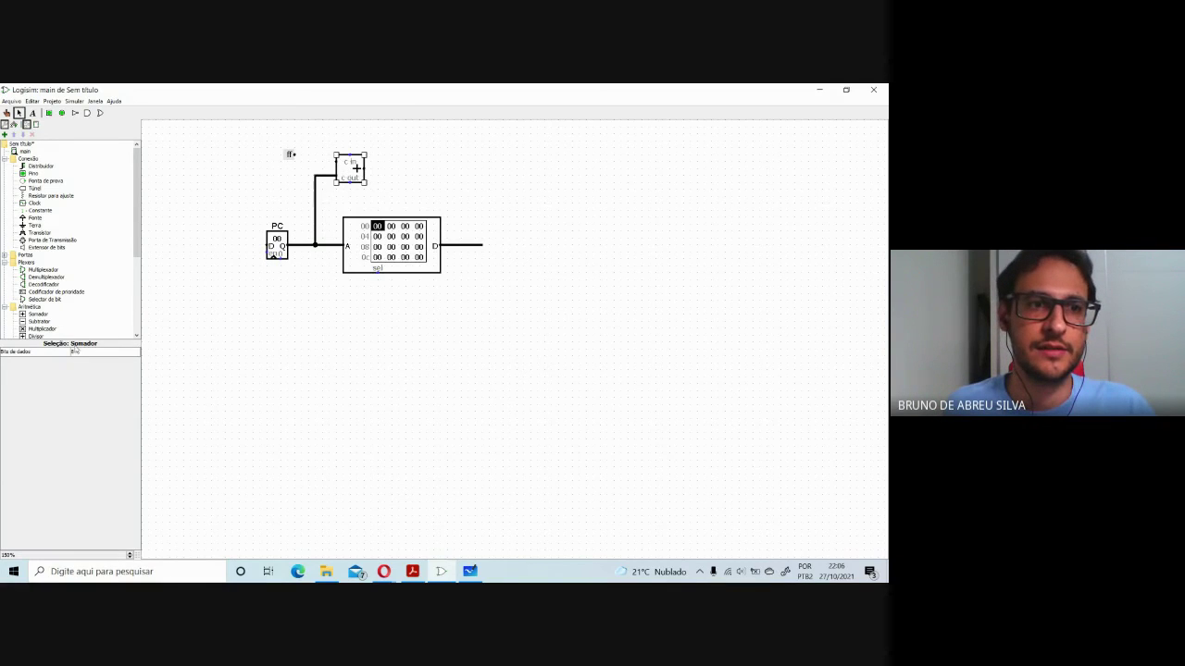
left_click(293, 162)
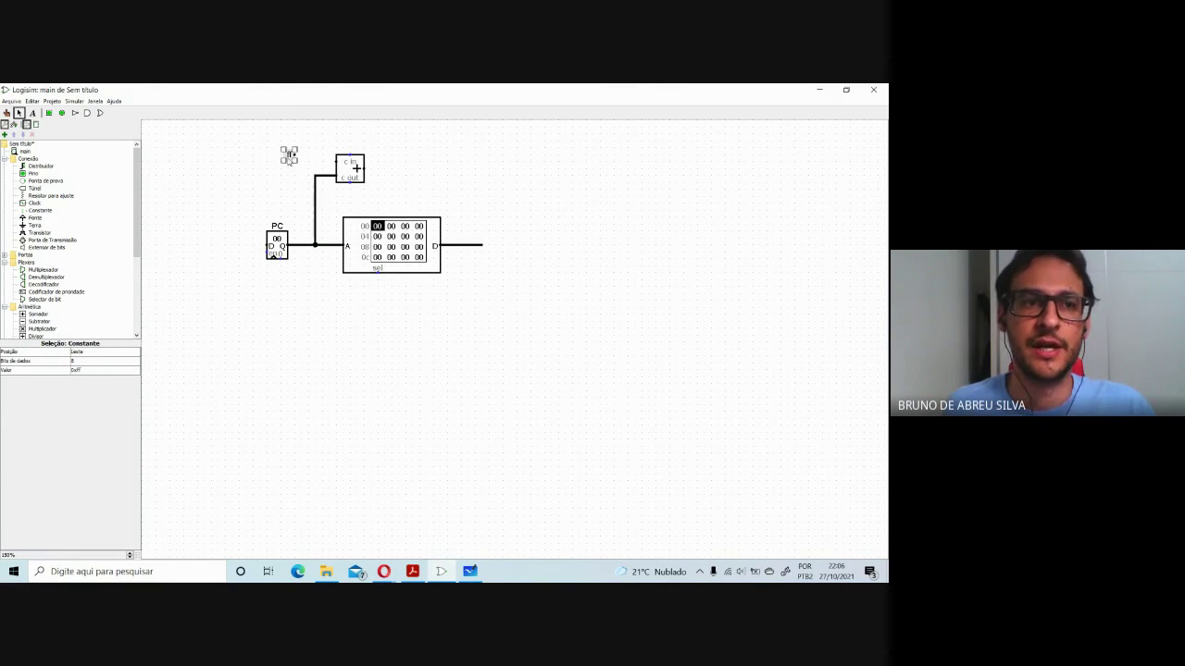
left_click(83, 371)
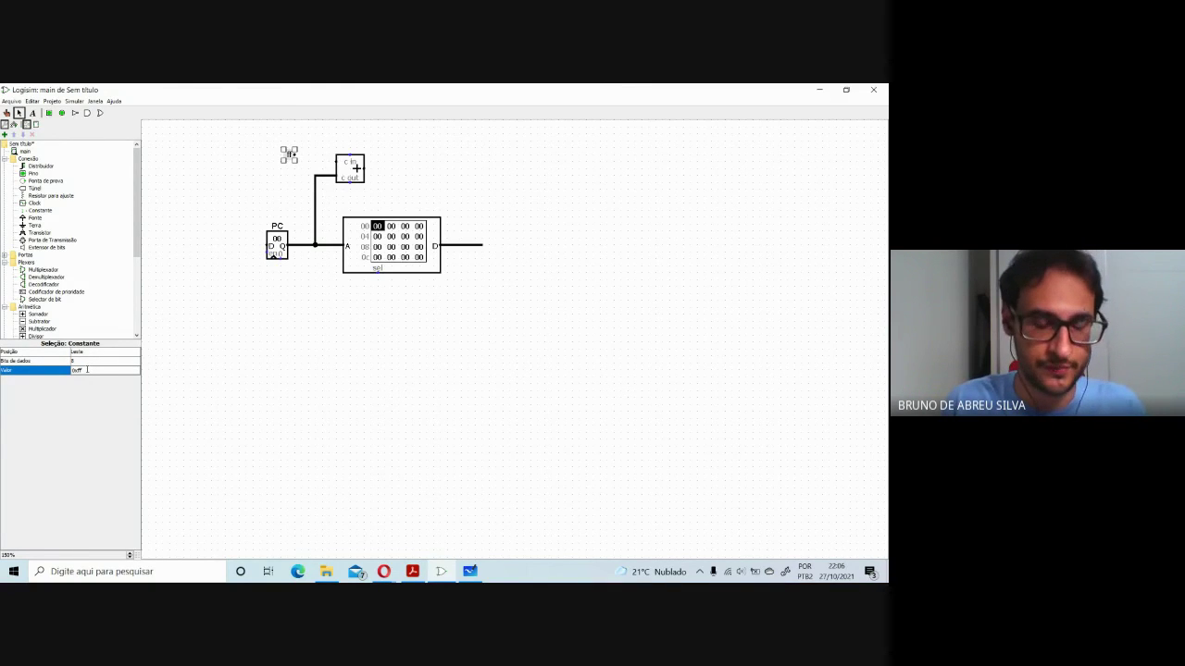
key("BackSpace")
key("BackSpace")
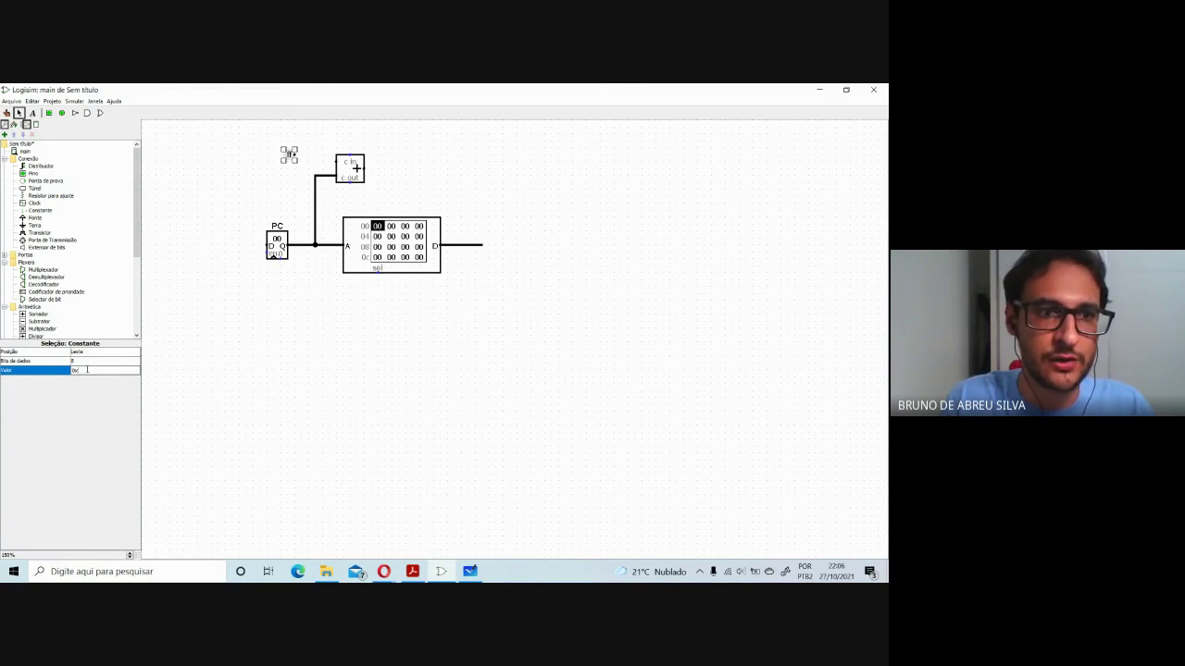
type("01")
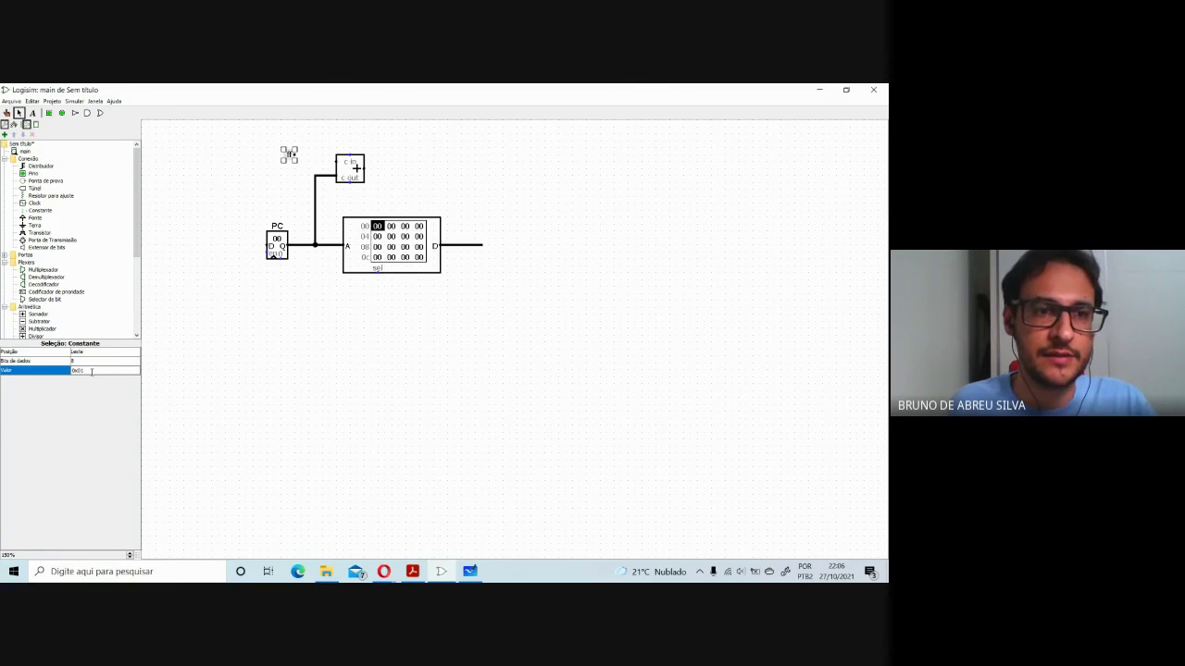
key("Tab")
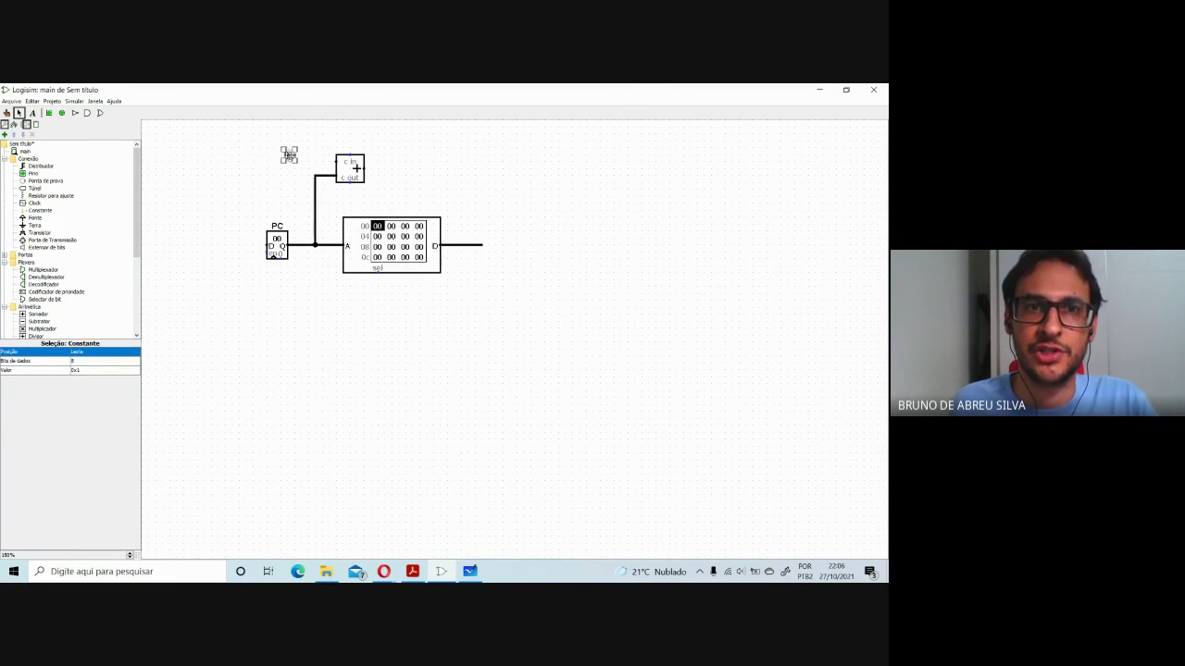
Wire the constant to the adder's upper input, and route the adder's output around the circuit to the PC register's D input.
left_click_drag(288, 156, 336, 163)
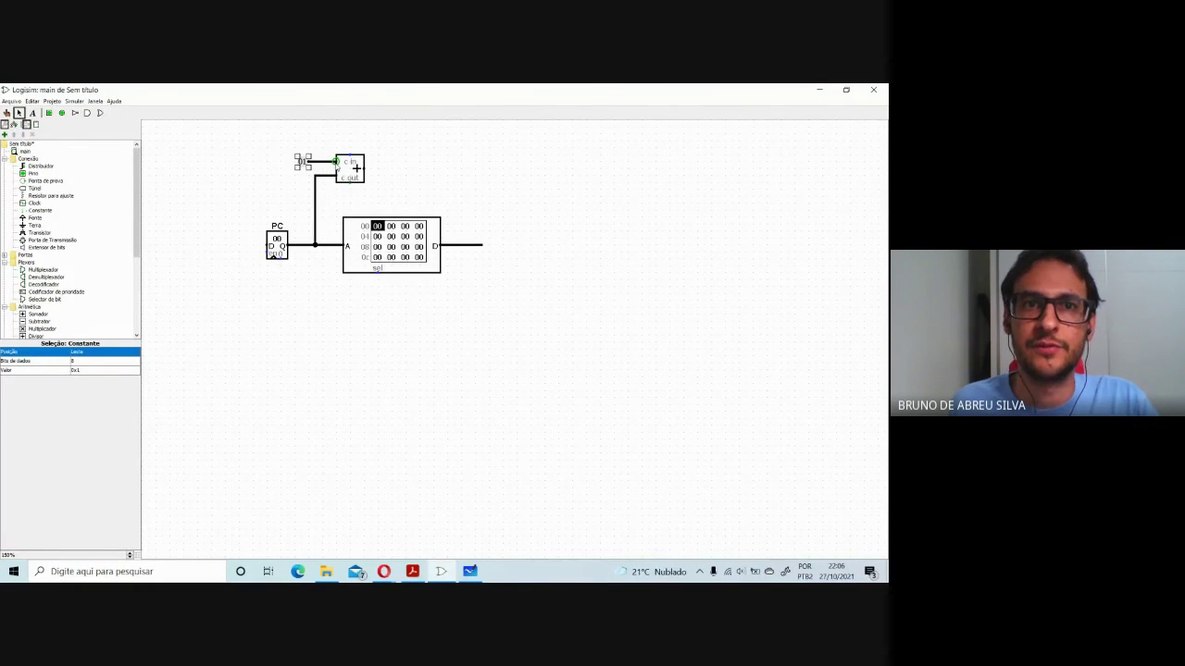
left_click(224, 340)
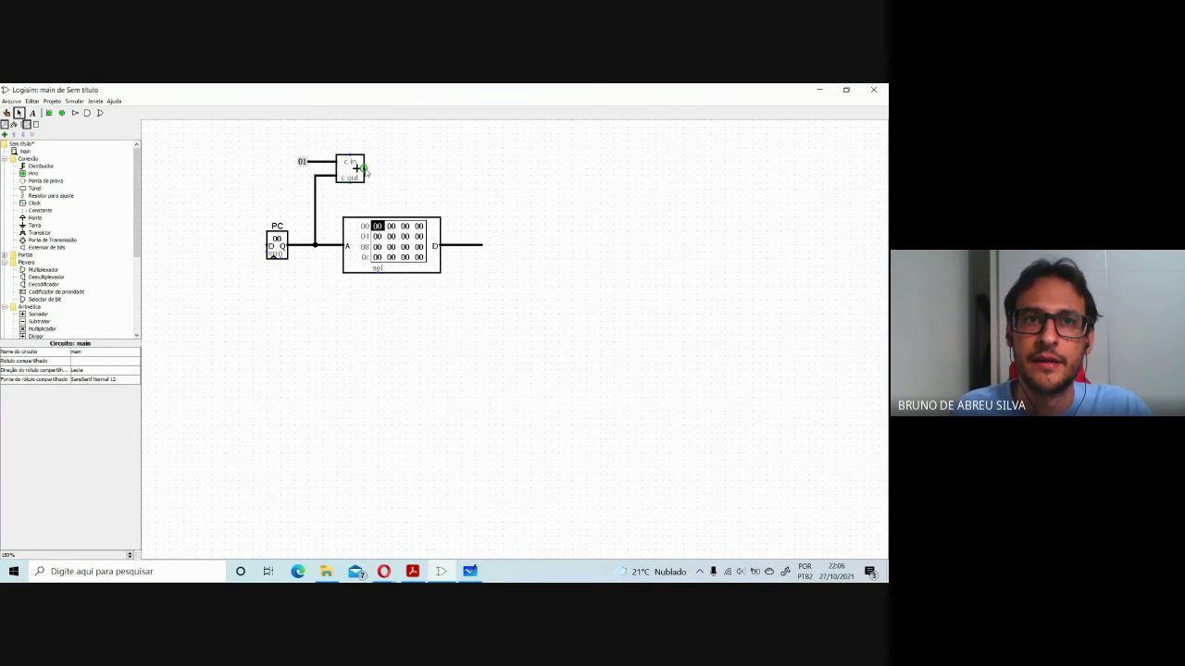
left_click_drag(362, 169, 391, 141)
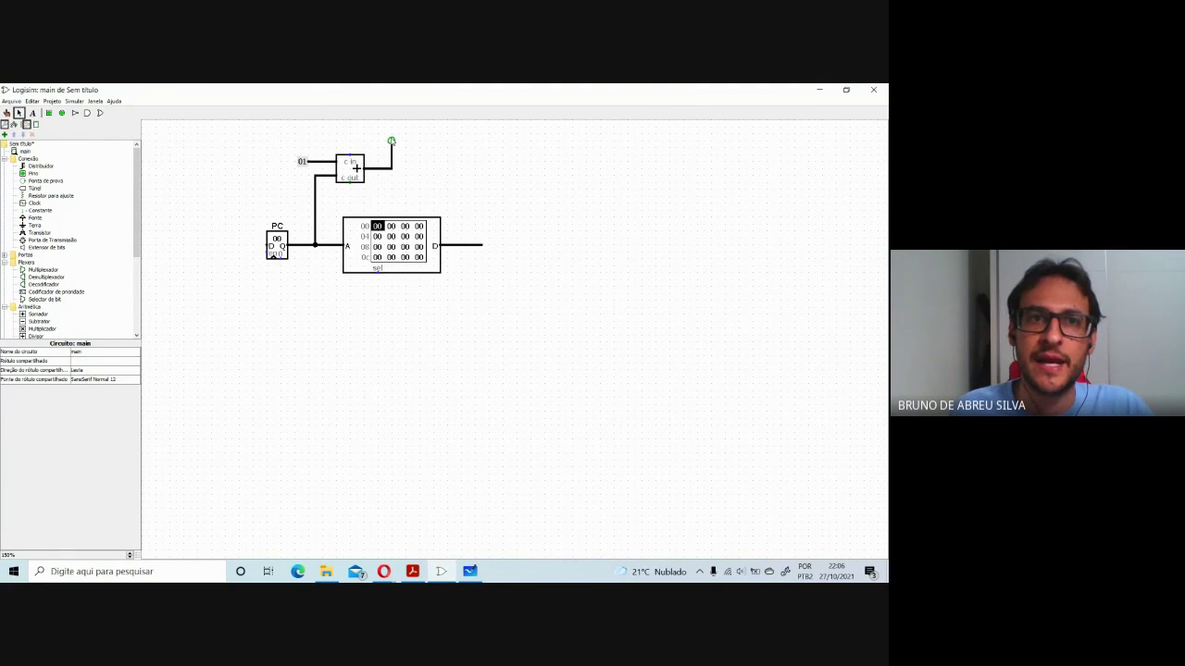
left_click_drag(386, 141, 268, 246)
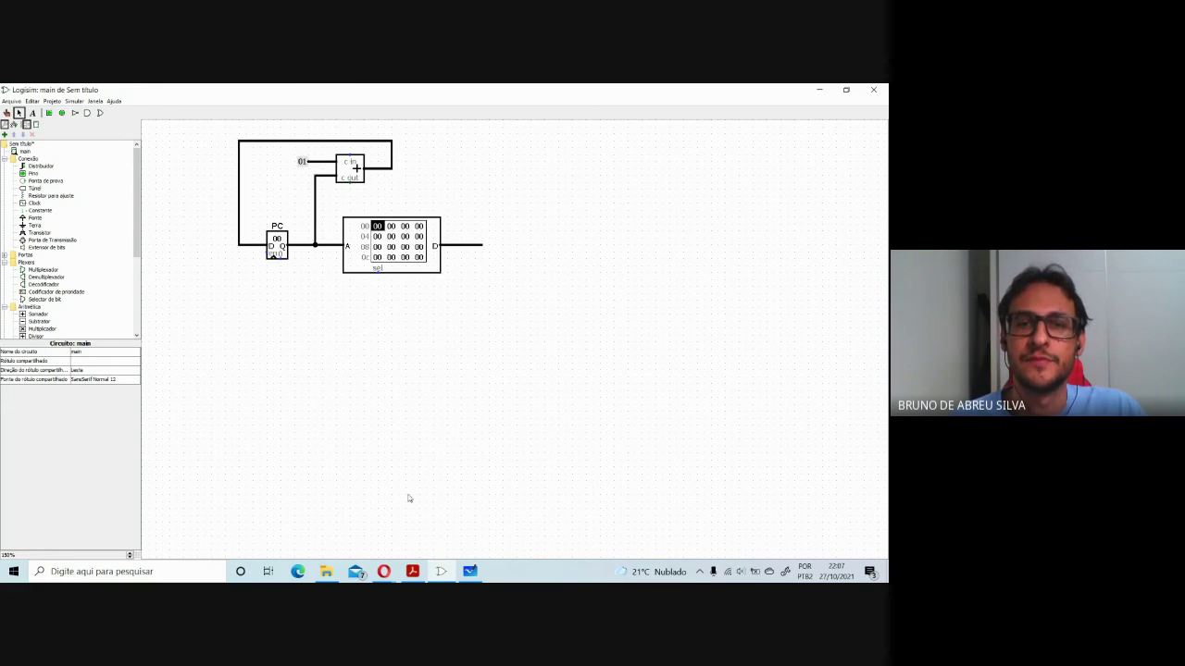
Switch to the lecture PDF in Acrobat Reader to compare the circuit with the datapath in Figura 6, returning to Logisim.
mouse_move(419, 578)
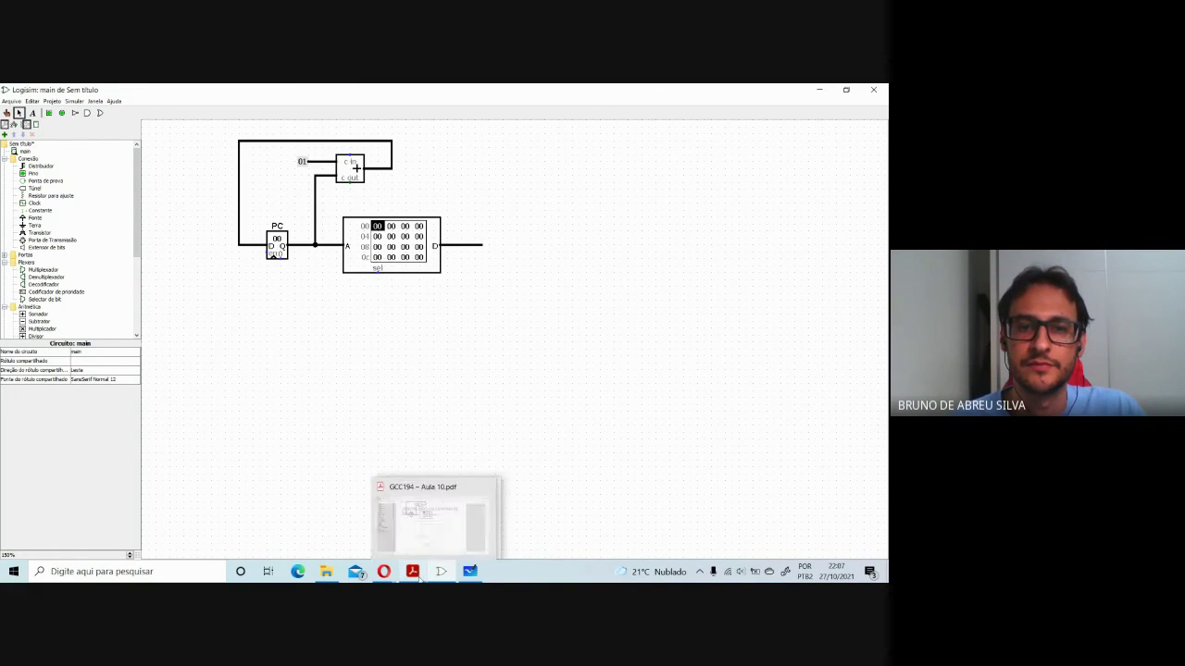
left_click(424, 525)
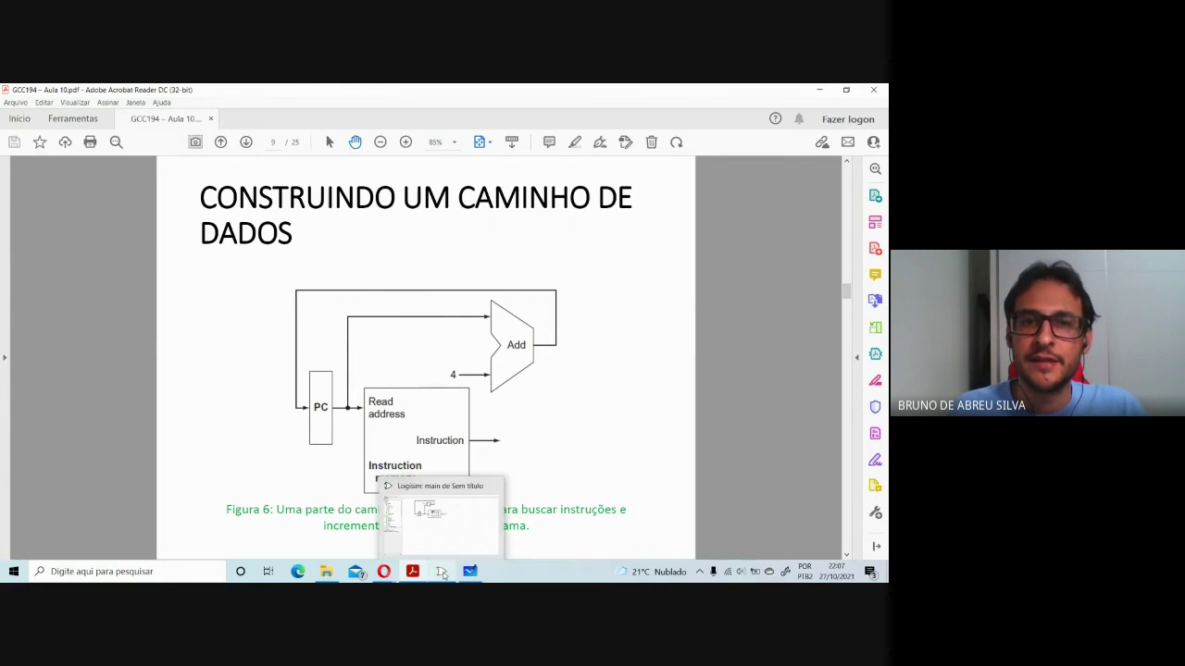
left_click(443, 573)
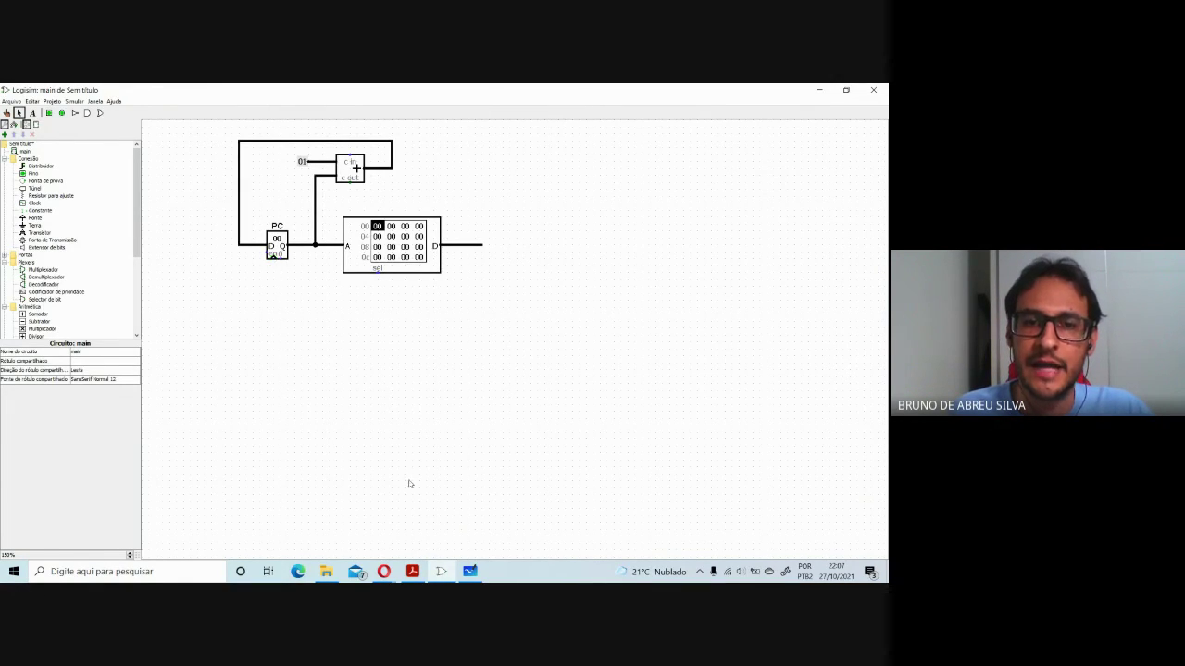
left_click(442, 572)
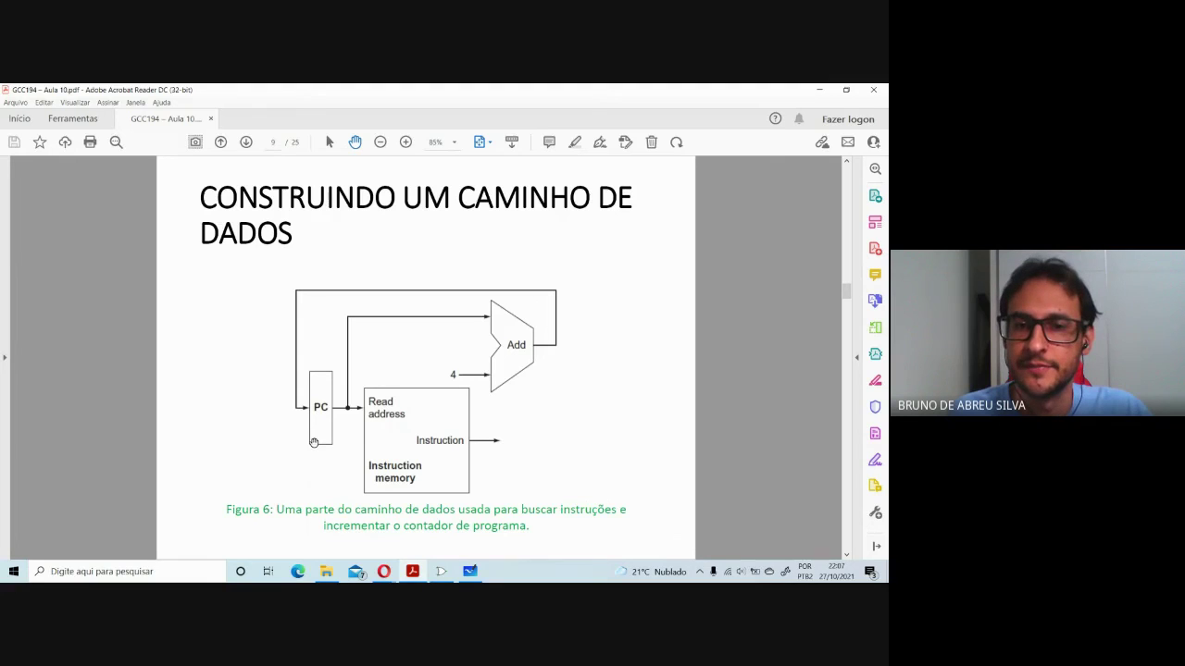
left_click(442, 571)
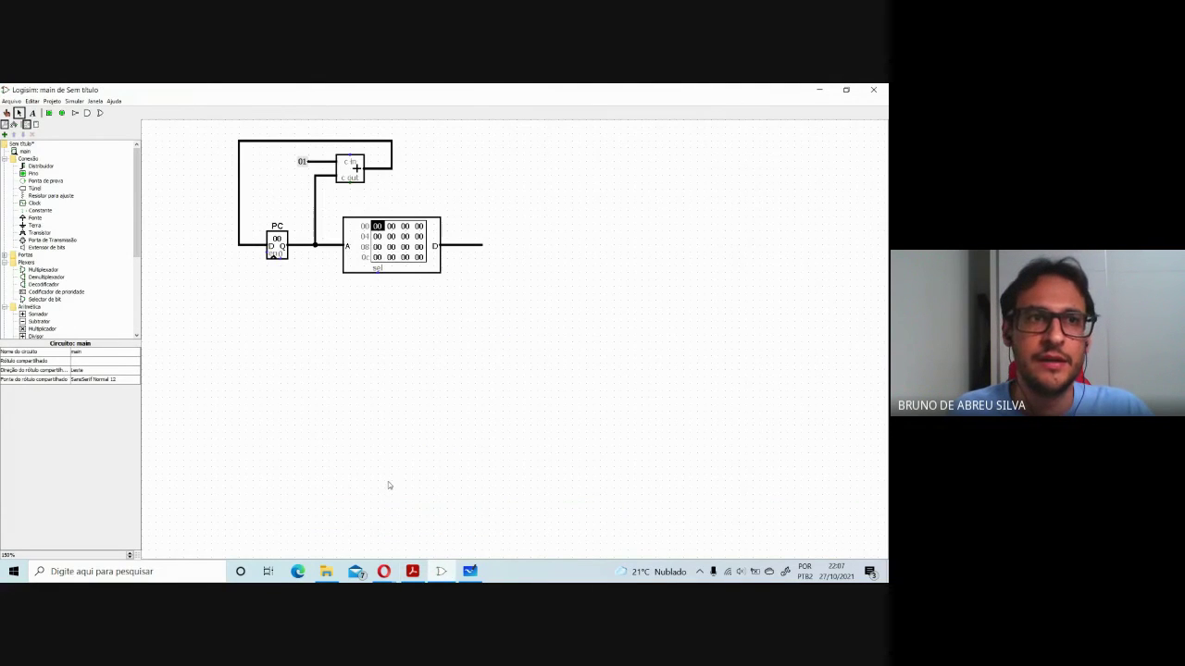
Place a clock below the PC register, wire it to the register's clock input, and toggle it once with the Poke tool.
left_click(34, 202)
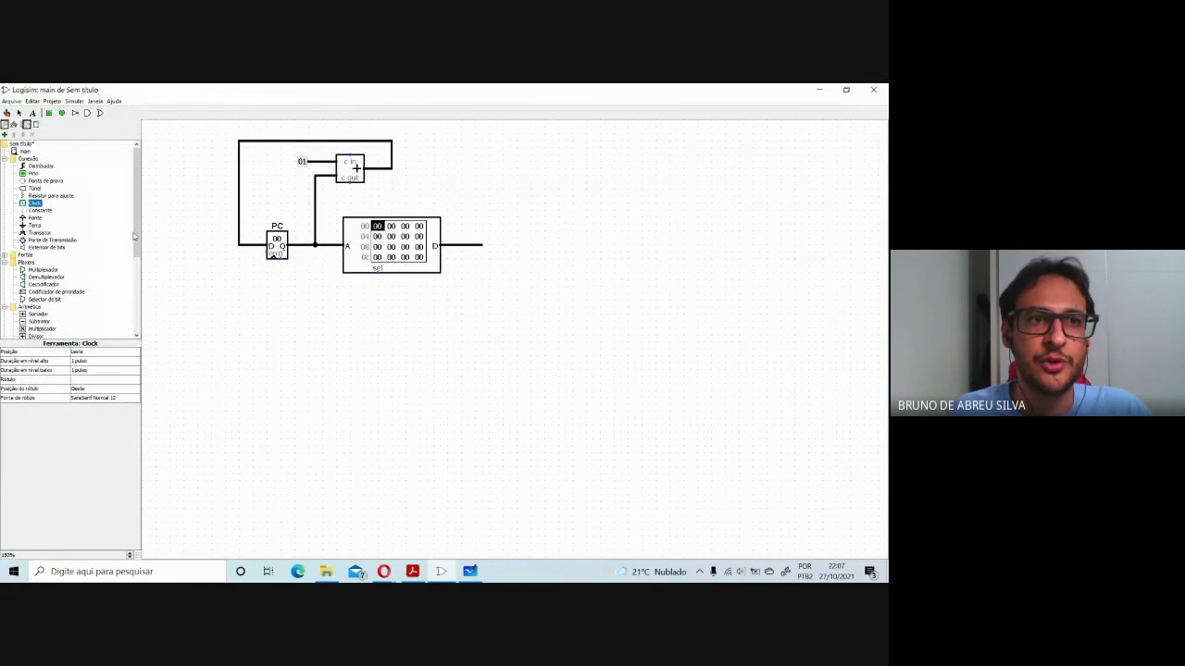
left_click(222, 301)
mouse_move(220, 301)
left_mouse_down()
mouse_move(275, 273)
mouse_move(274, 258)
left_mouse_up()
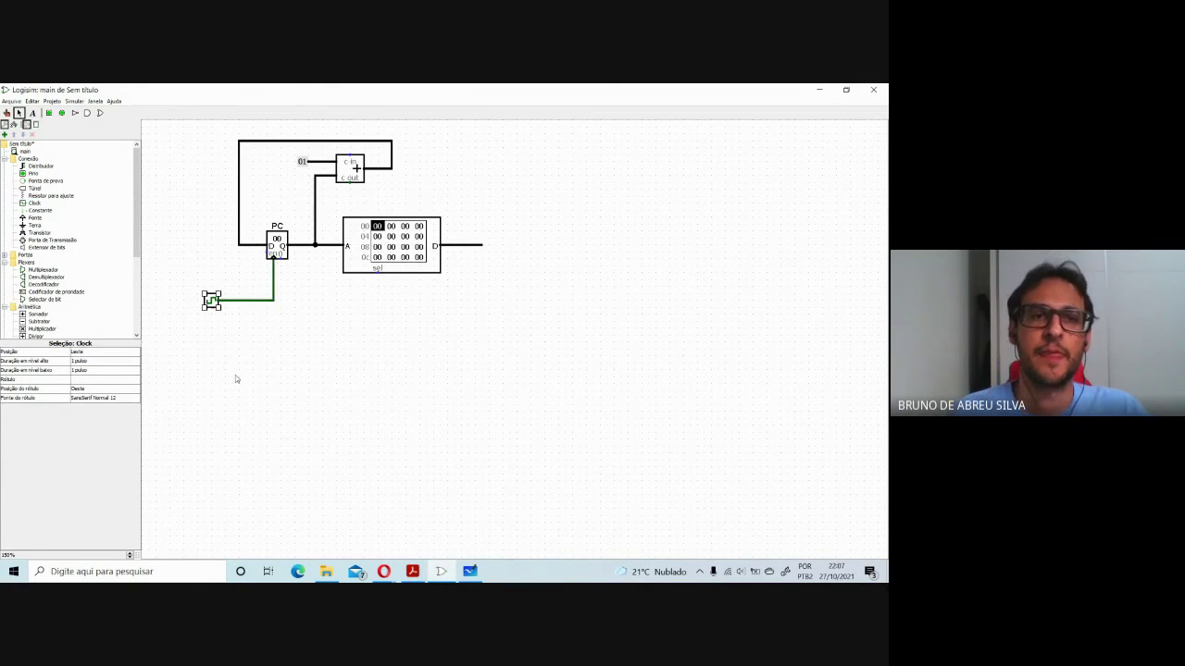
left_click(272, 345)
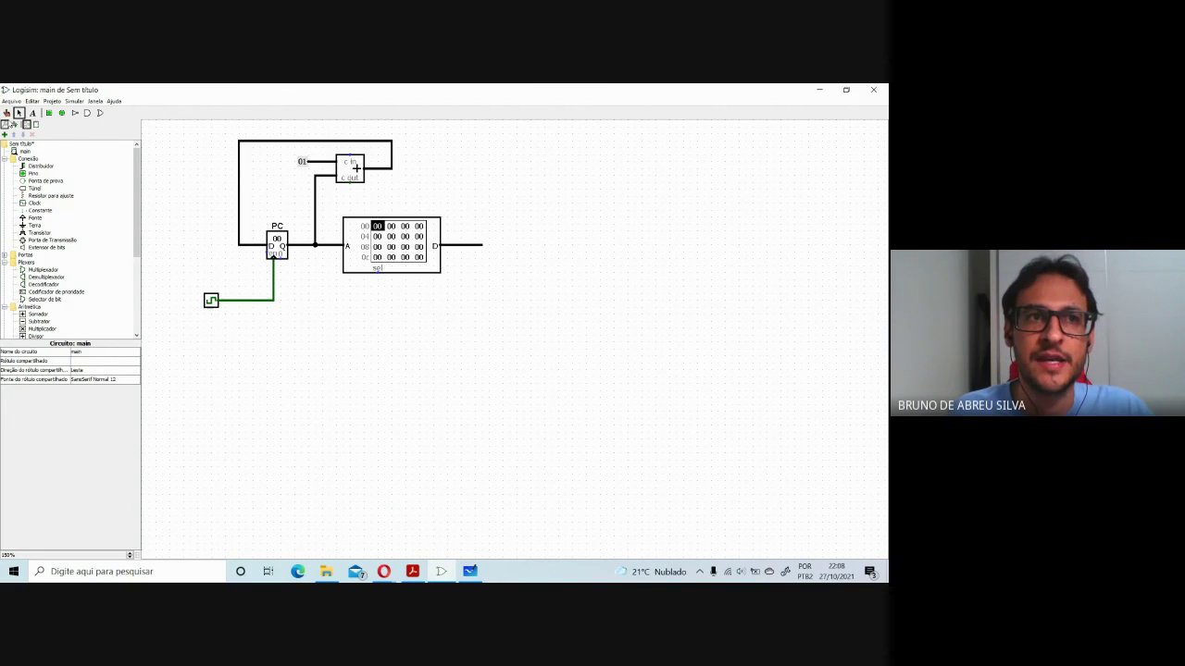
left_click(6, 112)
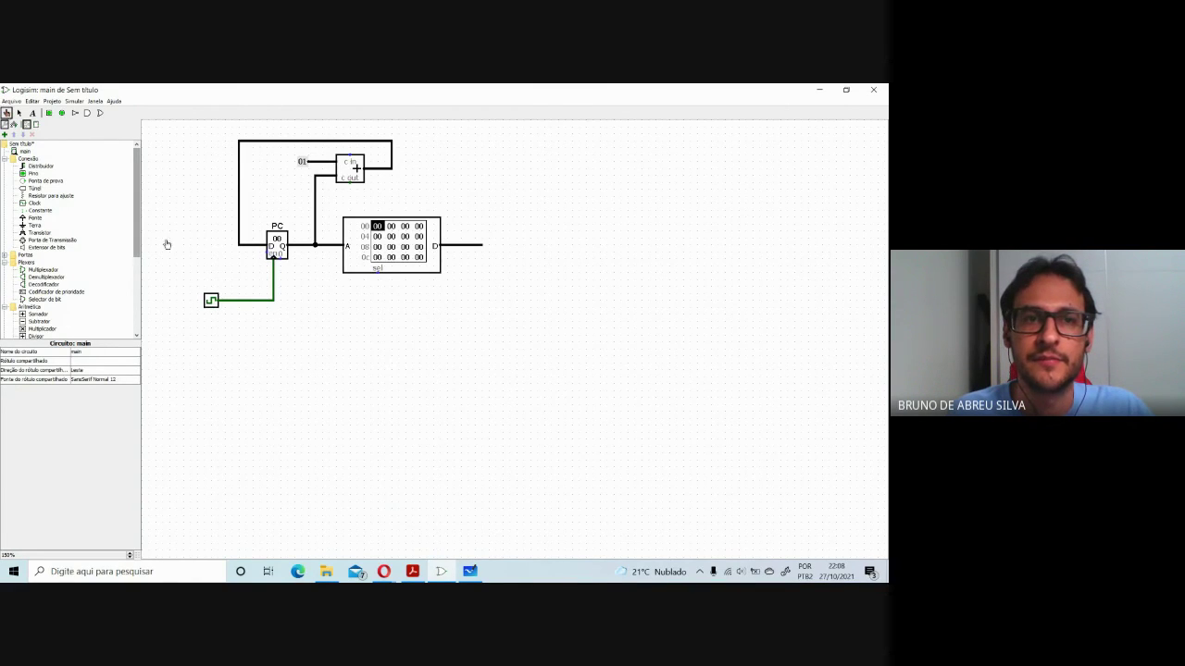
left_click(210, 302)
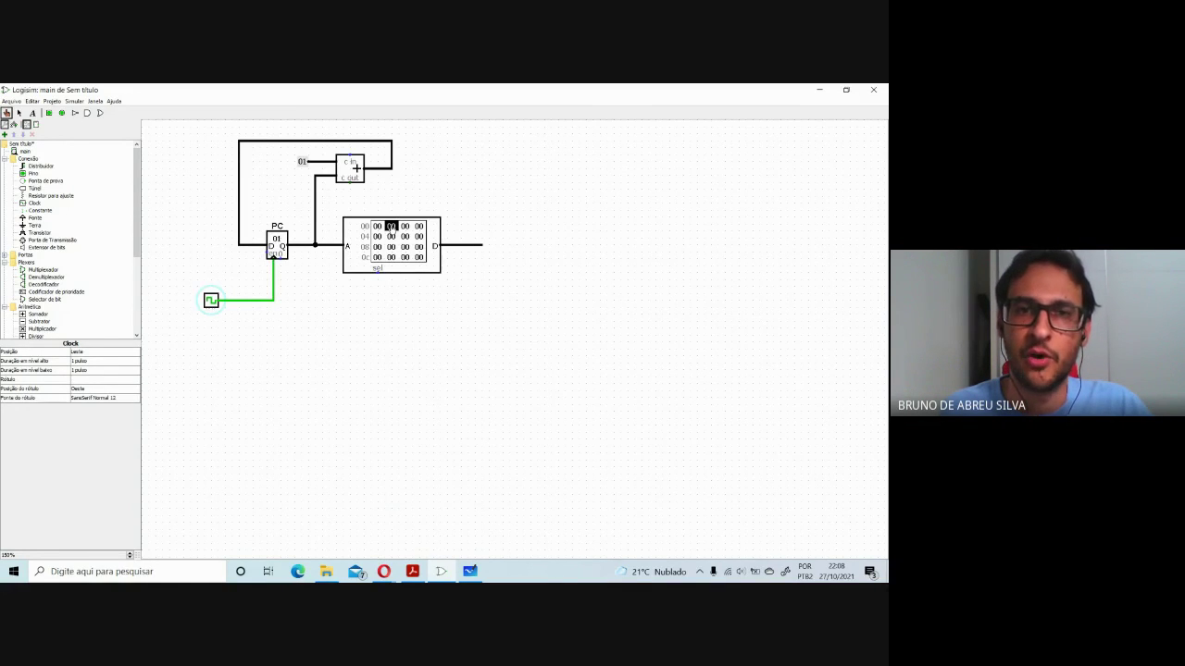
Look through the component library for a suitable output component, including the Entrada/Saída and Base groups.
left_click(61, 113)
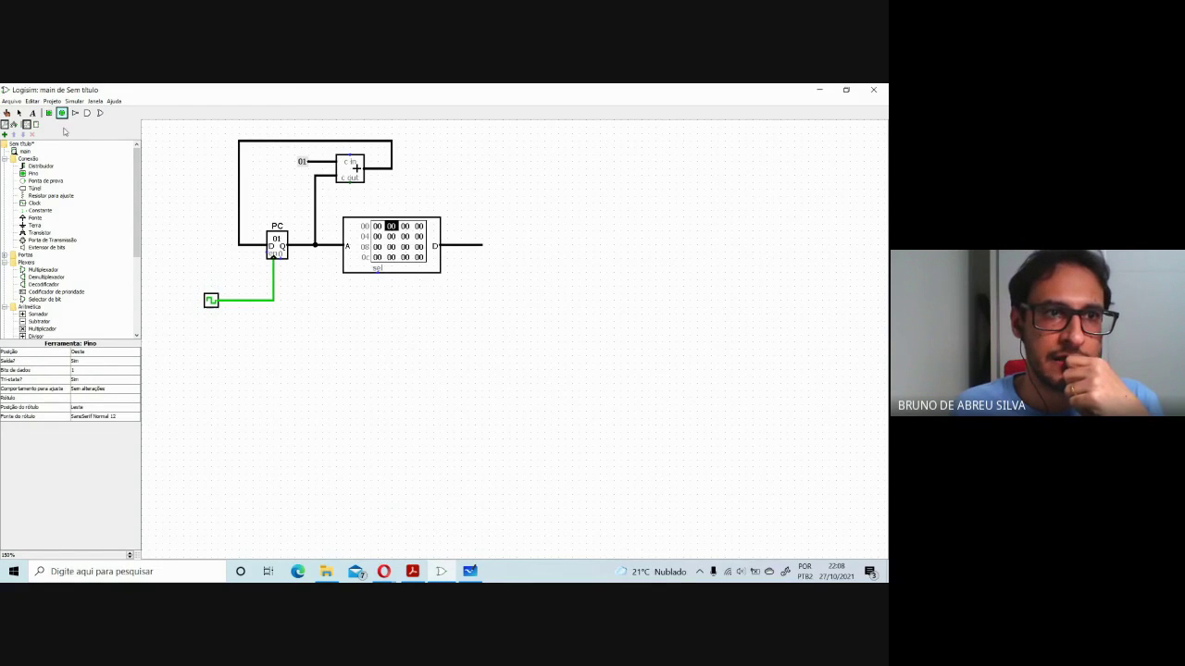
scroll(79, 233, "down", 3)
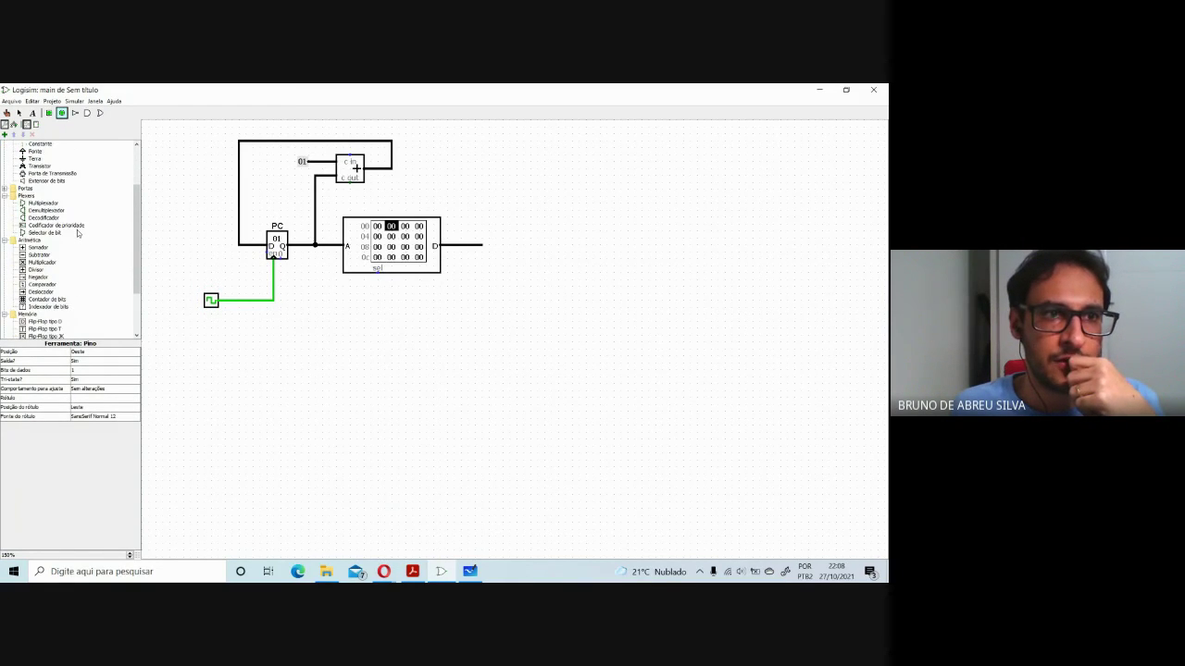
scroll(74, 239, "down", 3)
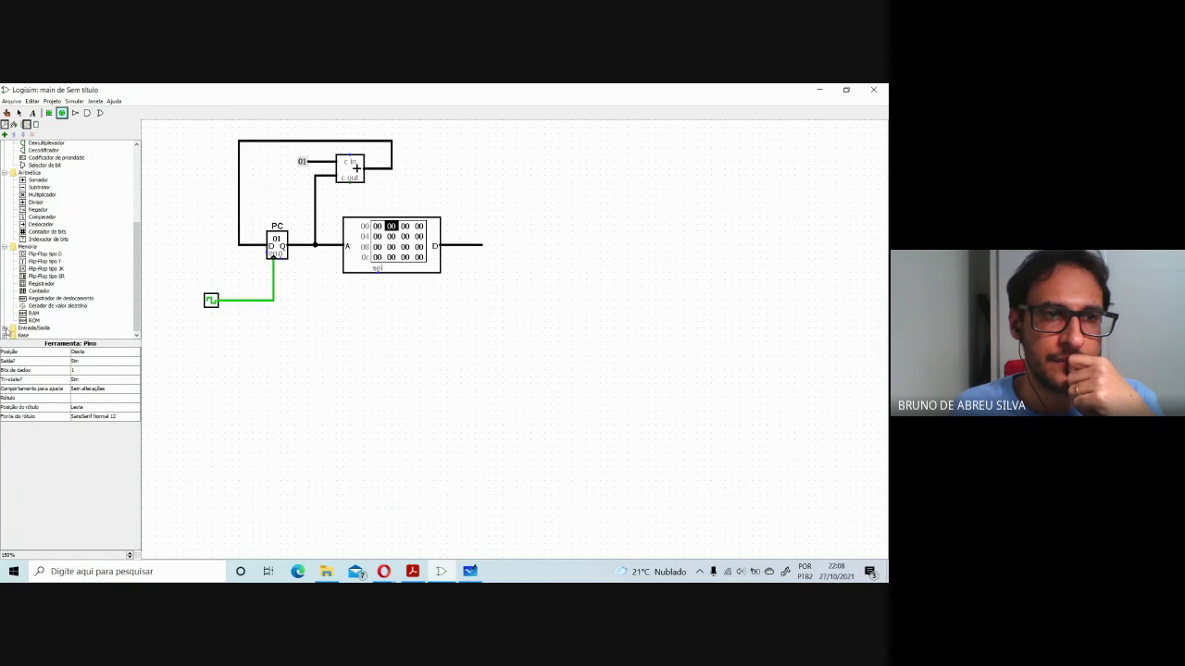
left_click(6, 332)
scroll(80, 291, "down", 3)
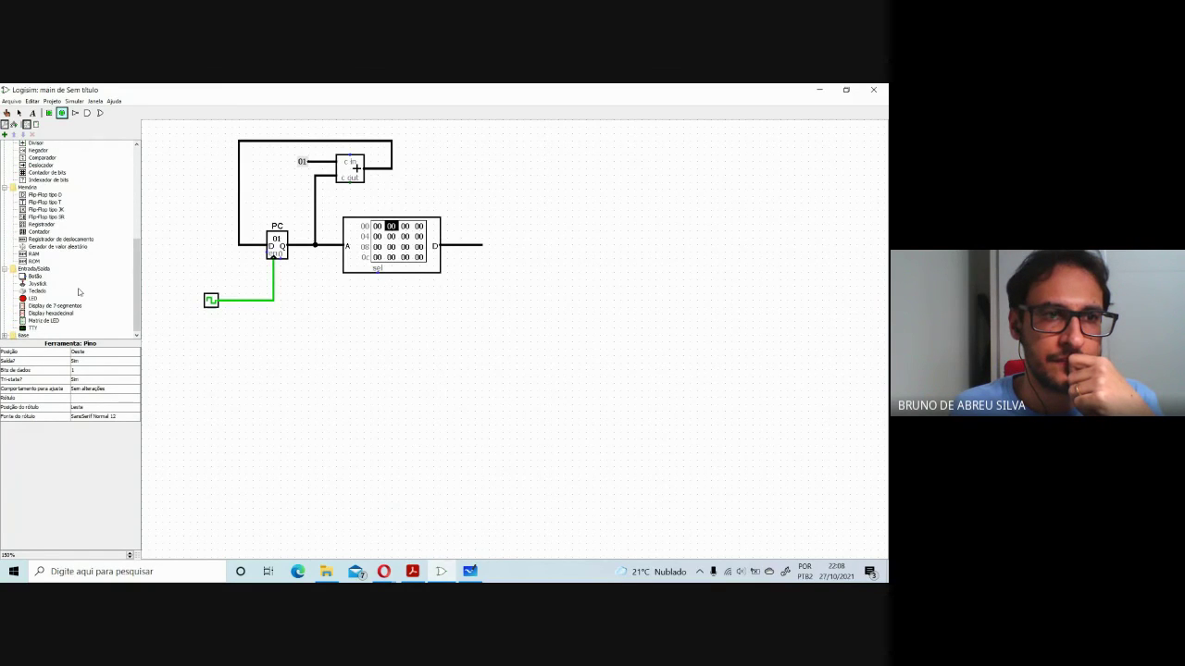
left_click(5, 335)
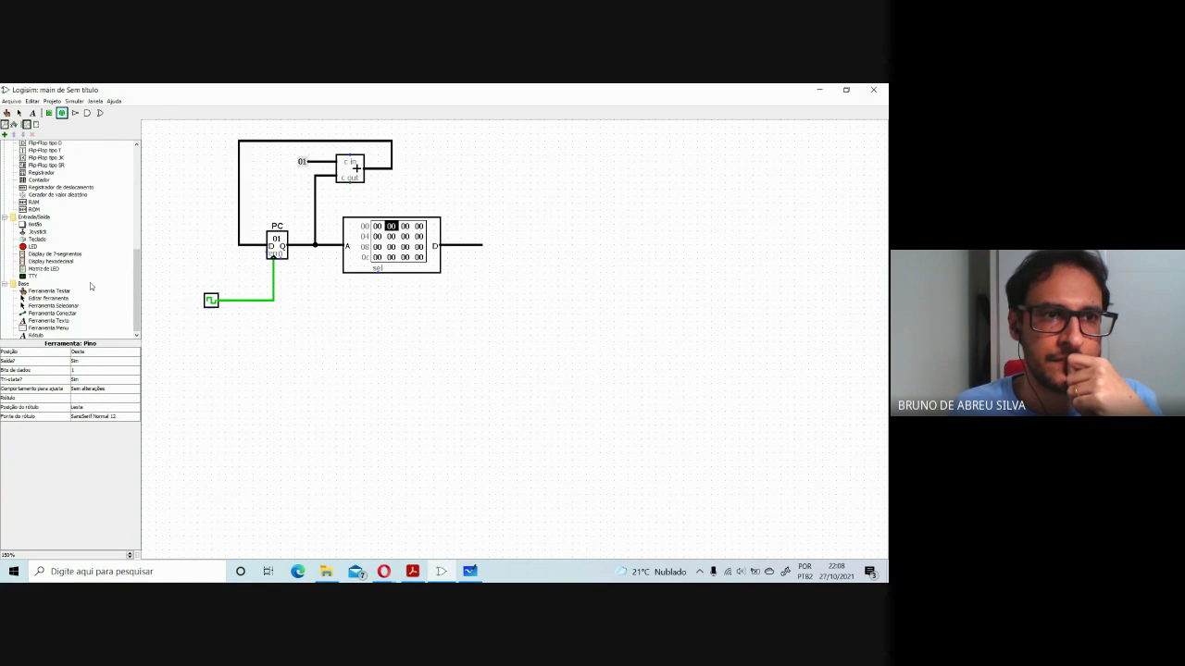
scroll(90, 282, "up", 5)
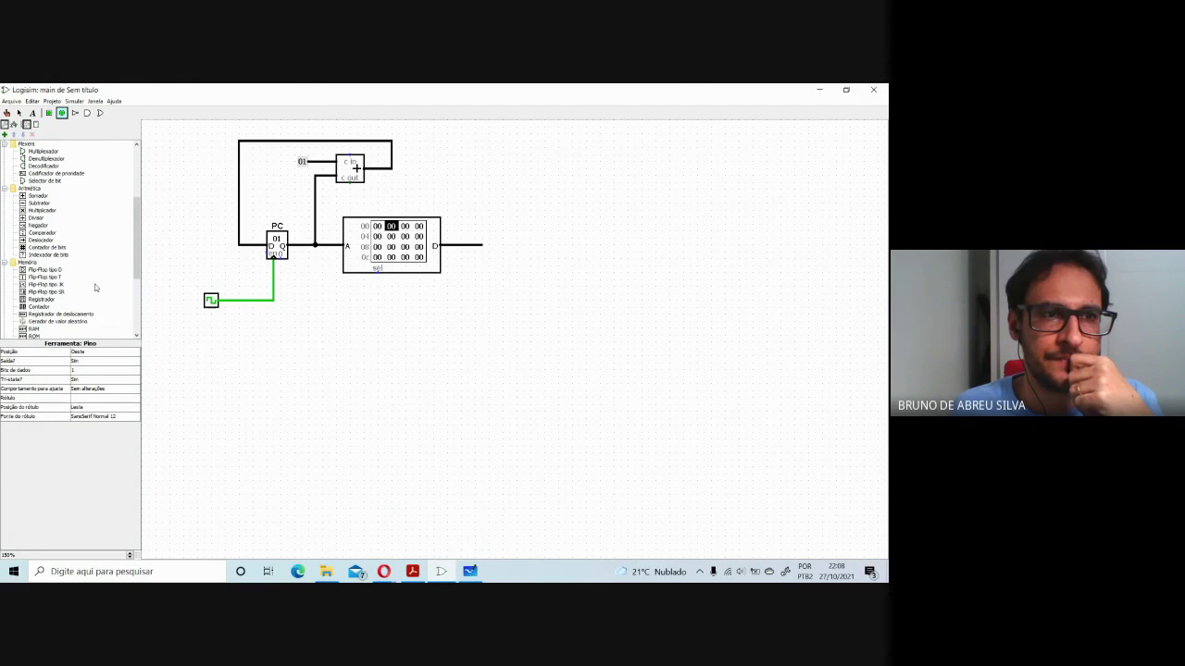
scroll(95, 288, "up", 5)
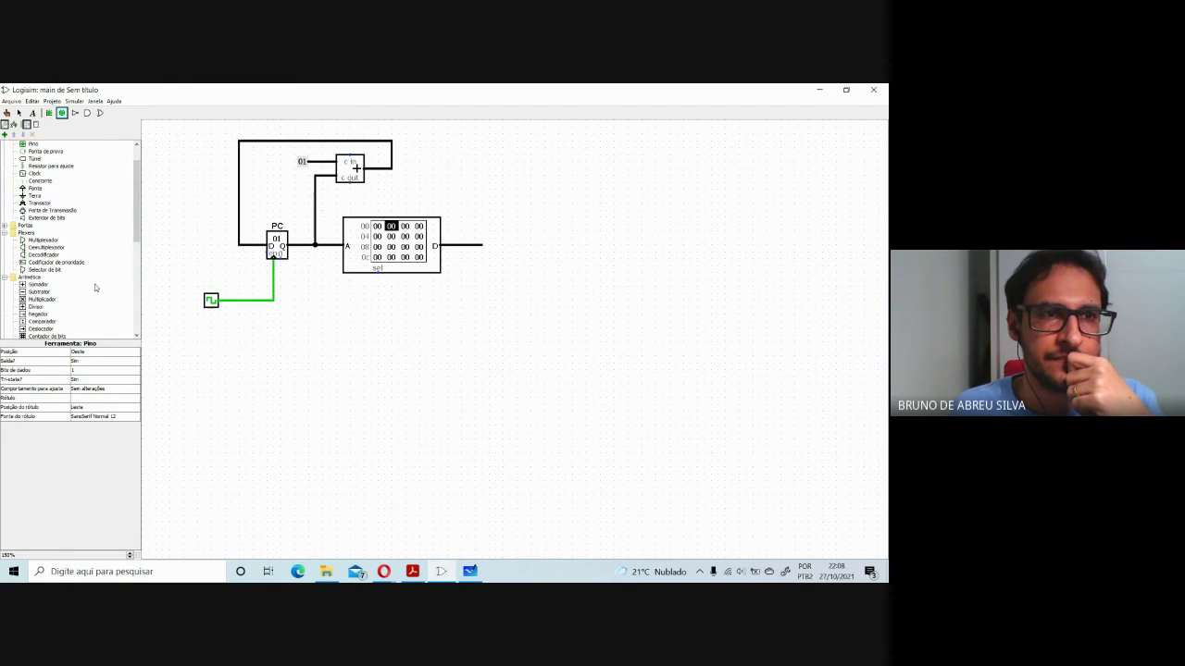
scroll(94, 287, "up", 2)
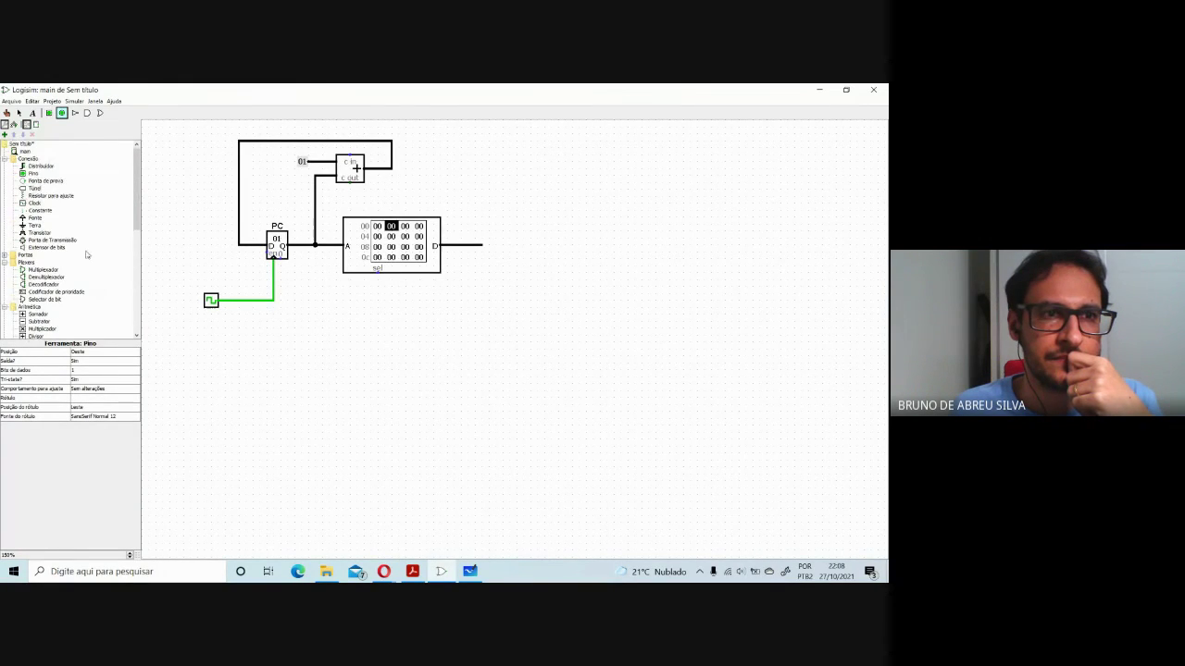
left_click(4, 256)
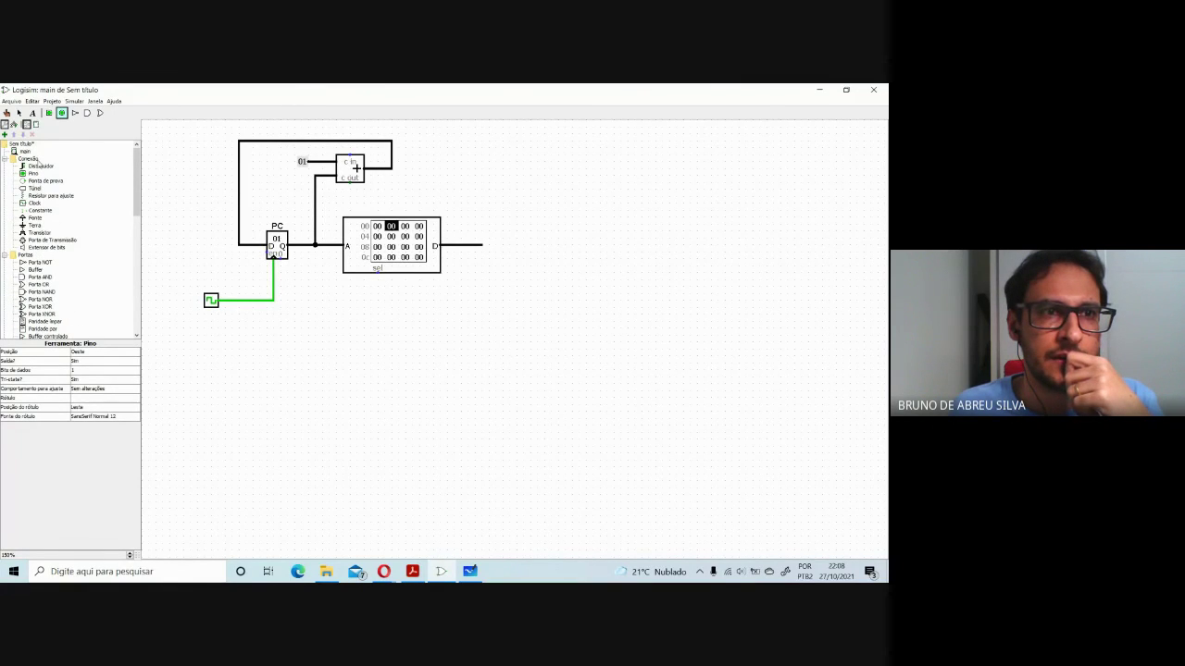
left_click(48, 167)
left_click(592, 265)
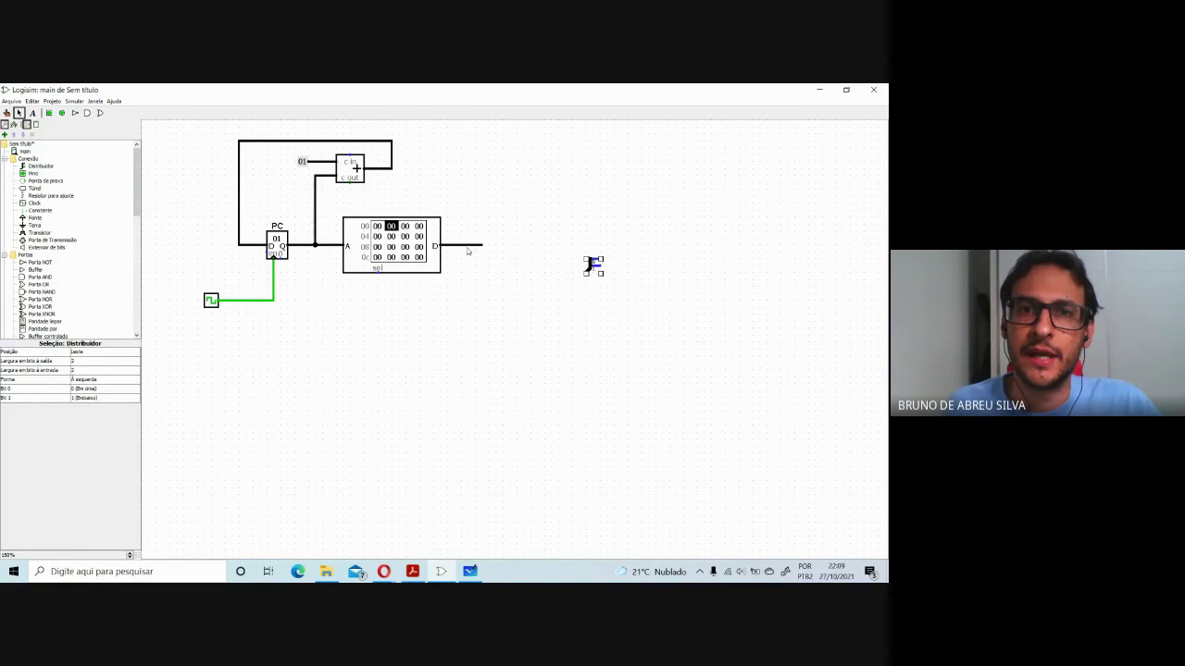
left_click(472, 245)
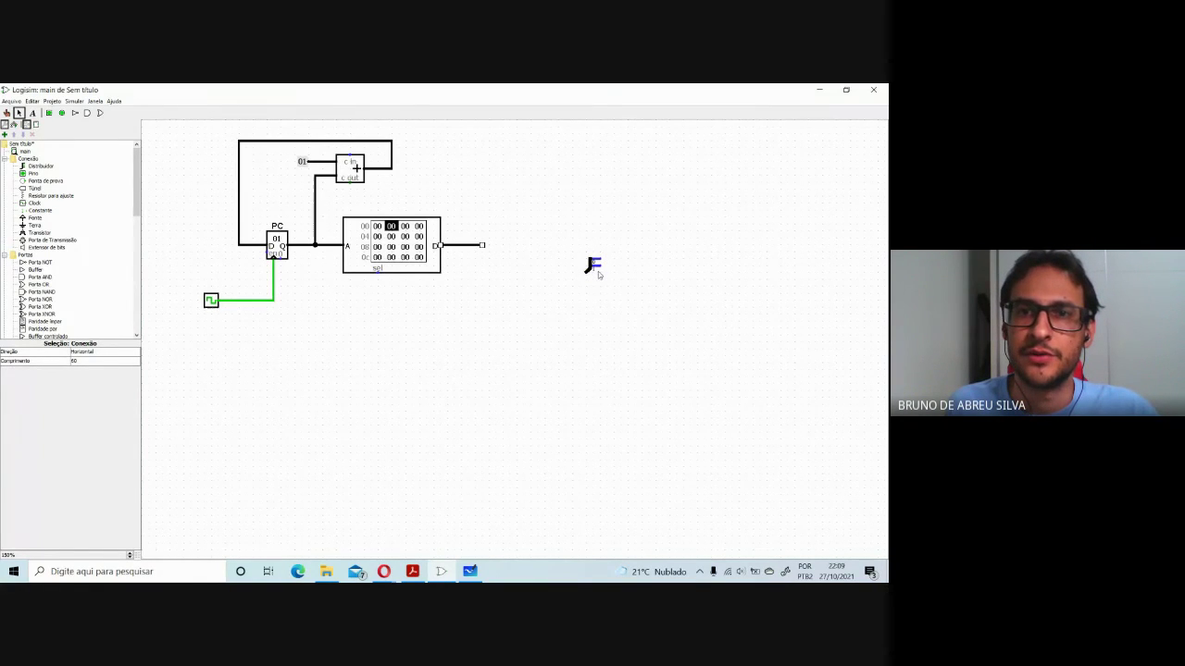
left_click(597, 271)
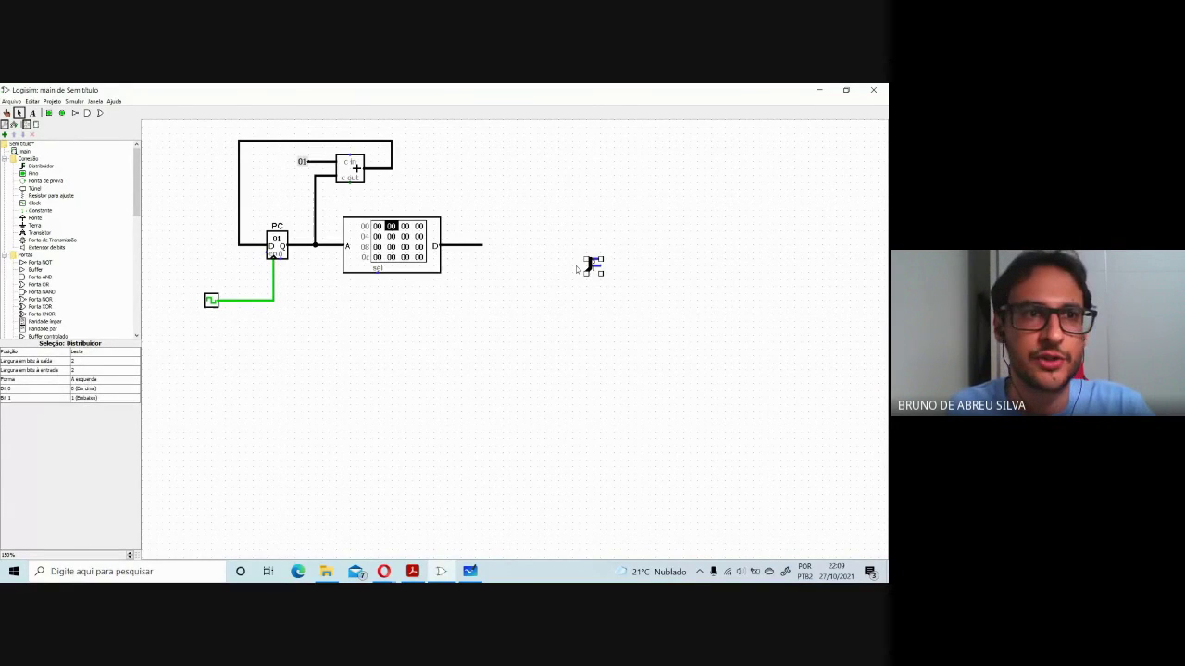
key("Delete")
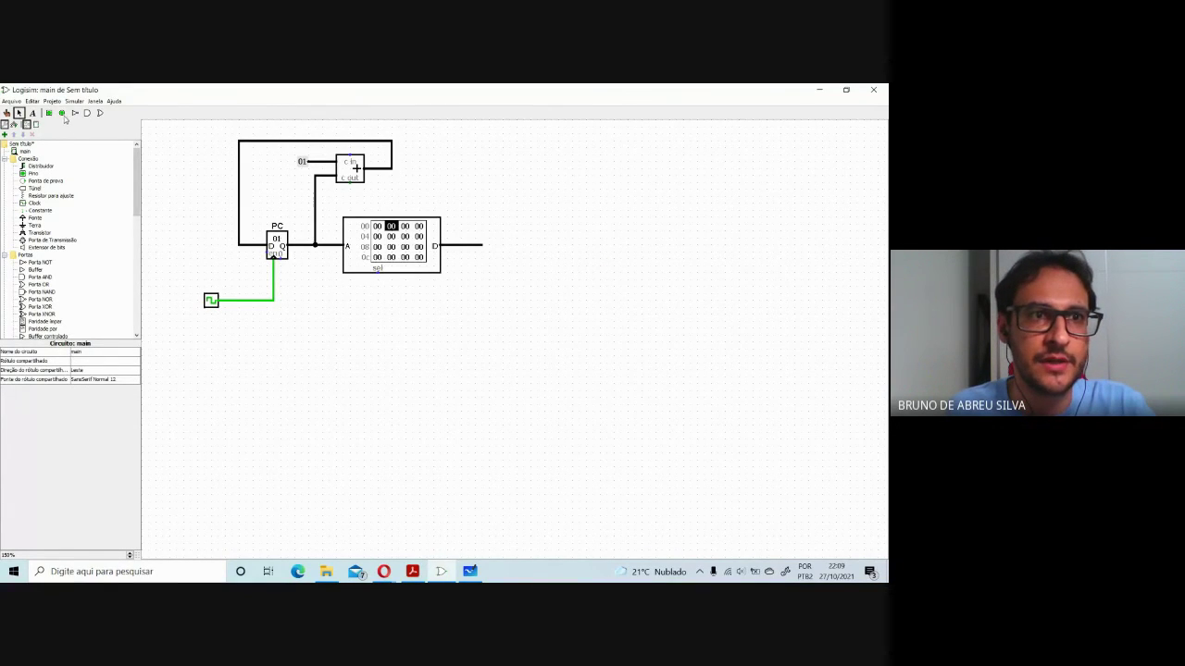
Place an output pin near the end of the ROM's output wire and set its data width to 8 bits.
left_click(62, 114)
left_click(634, 260)
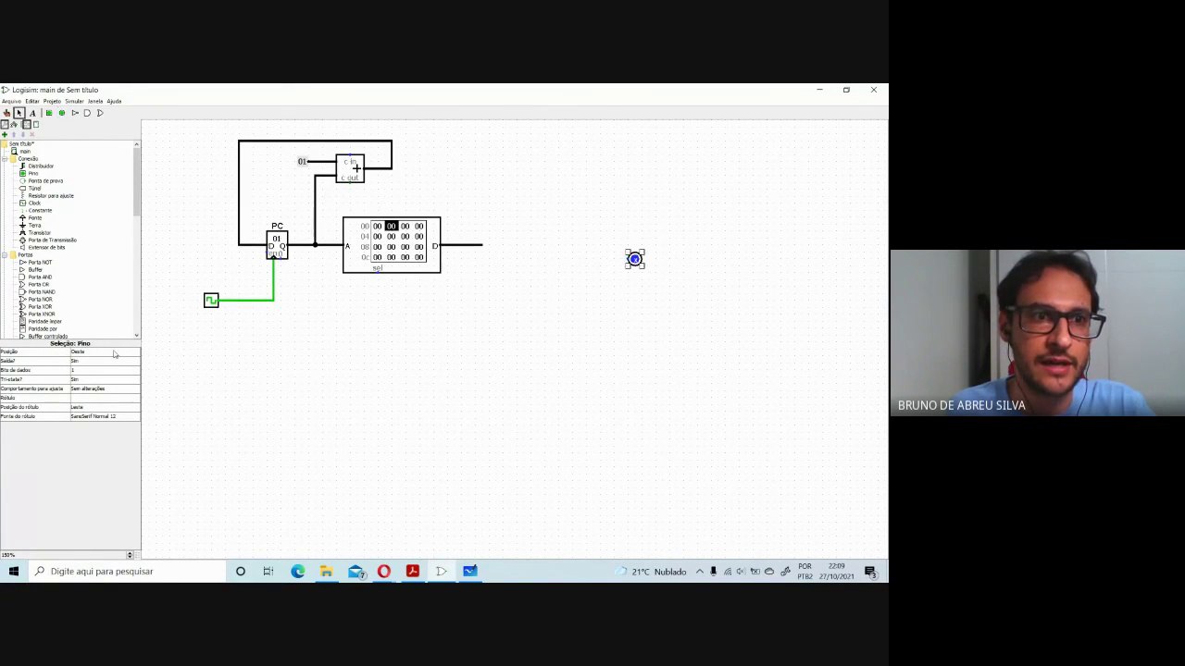
left_click(77, 372)
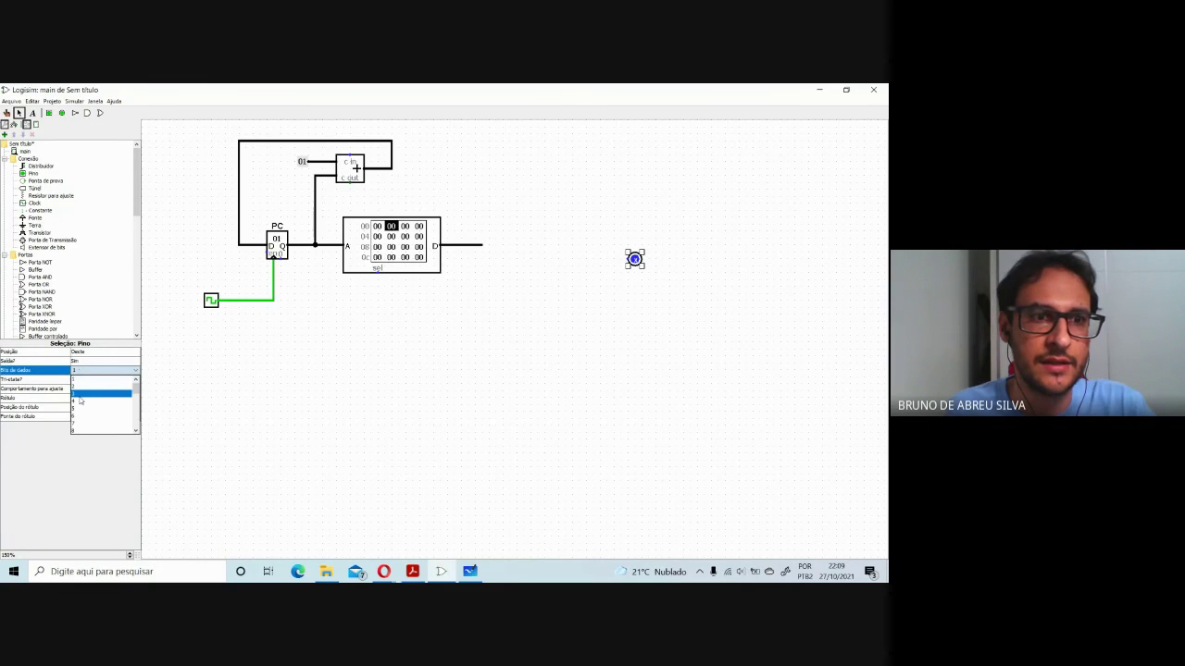
left_click(79, 431)
left_click_drag(645, 260, 533, 249)
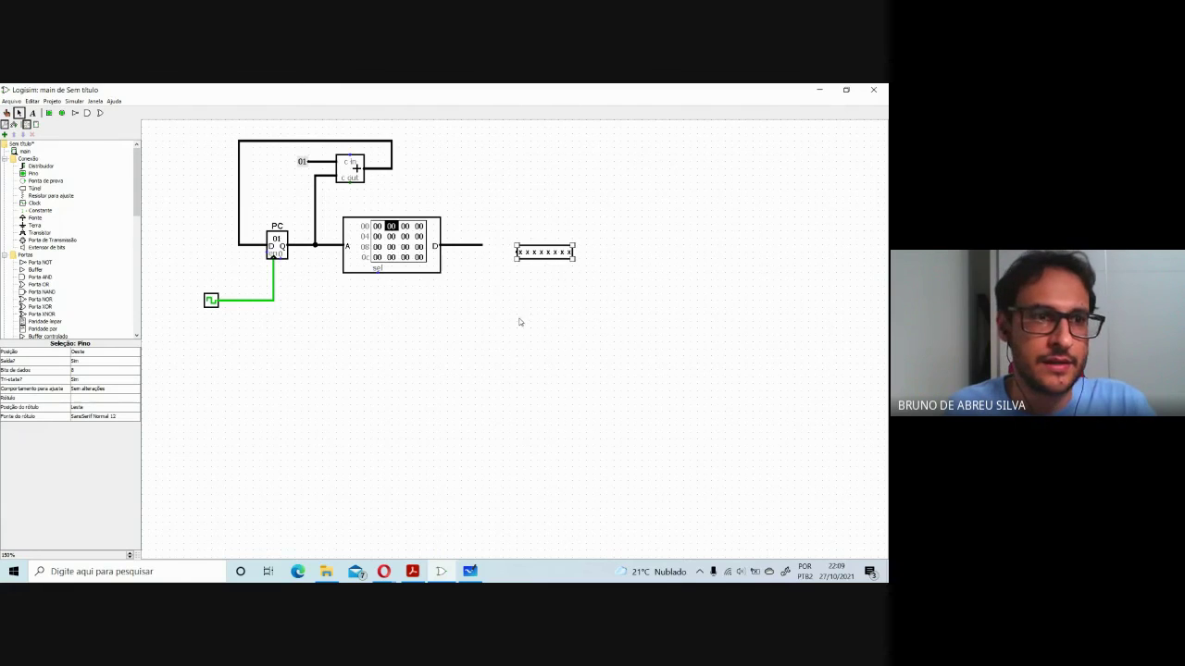
Set the output pin's three-state option to Não and attach the pin to the end of the ROM's output wire.
left_click(83, 379)
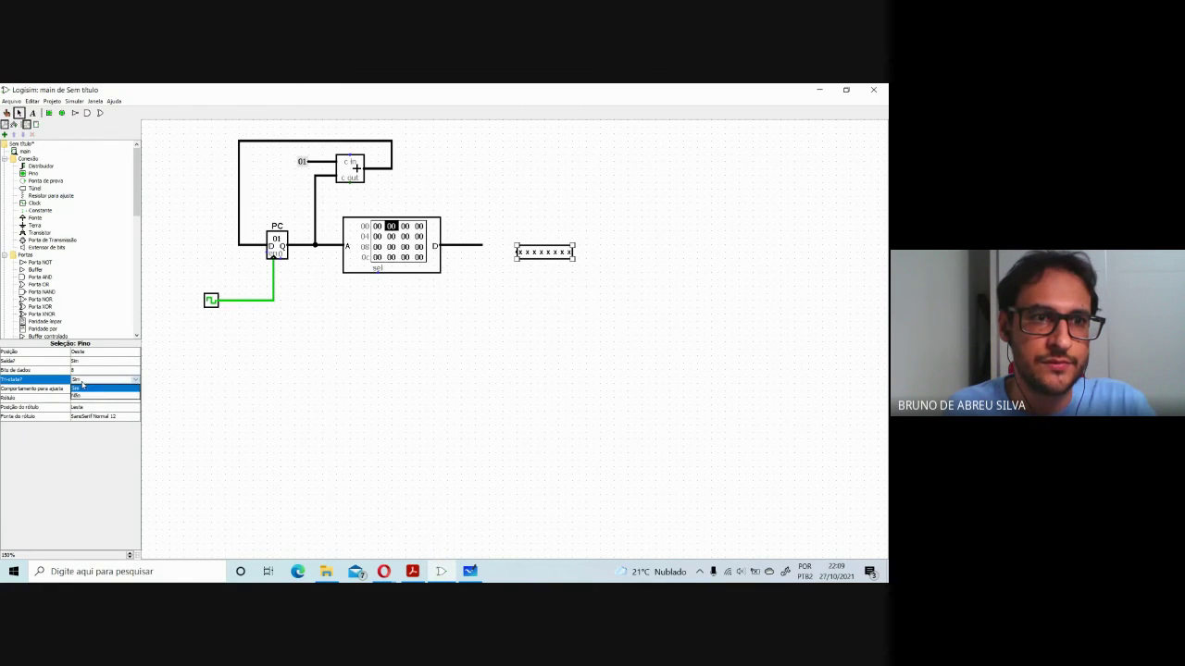
left_click(83, 396)
left_click_drag(554, 251, 519, 245)
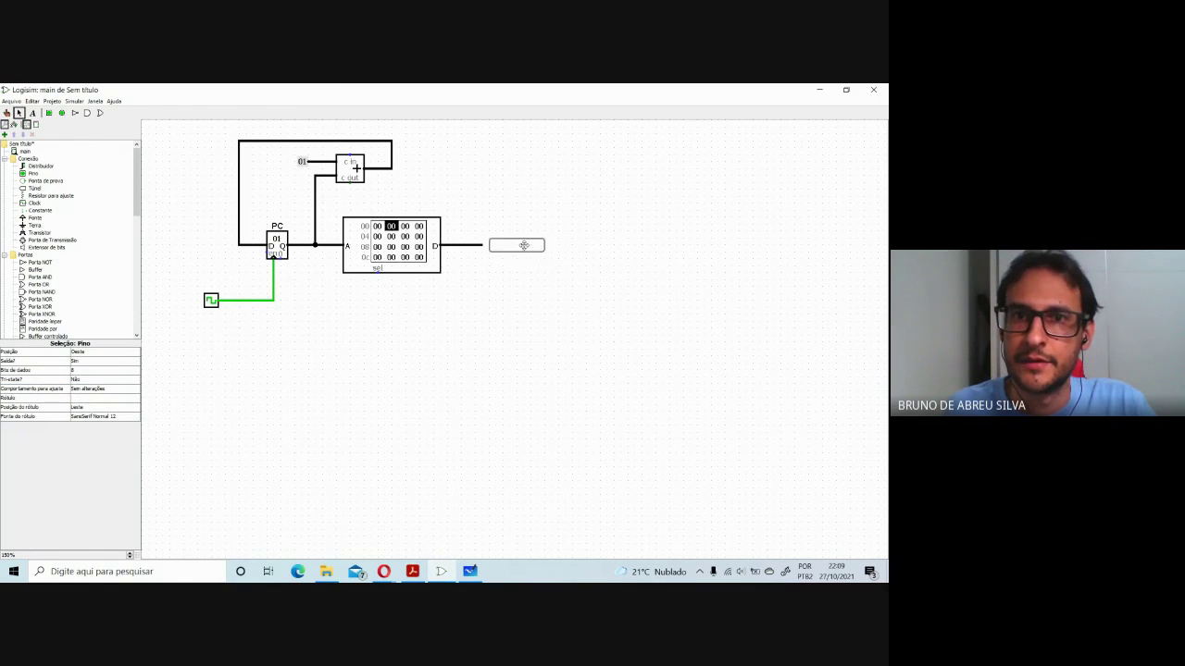
left_click(500, 347)
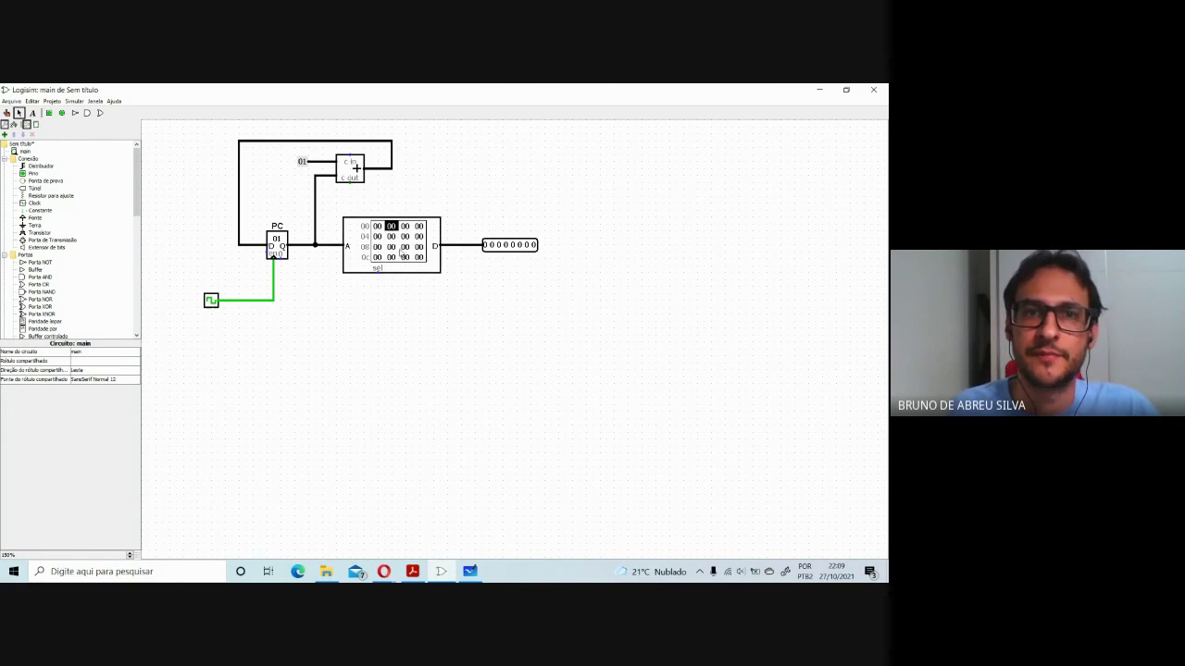
Edit the ROM contents so the first four addresses hold 01, ff, 02 and 06, and close the hex editor.
left_click(401, 254)
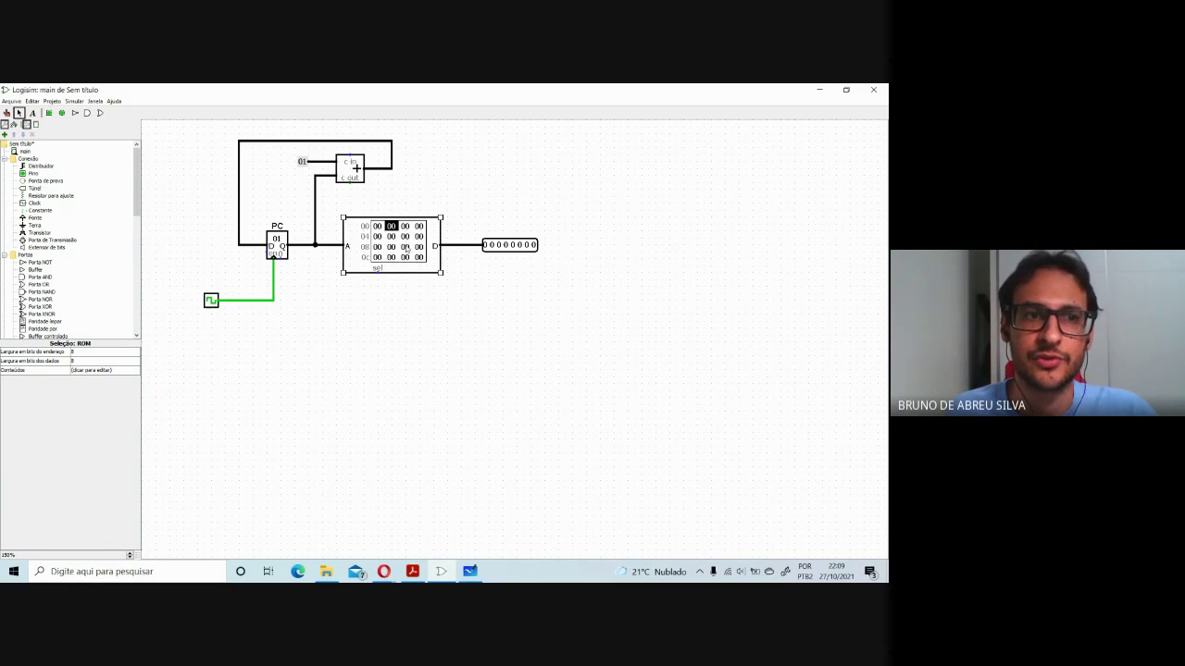
left_click(99, 370)
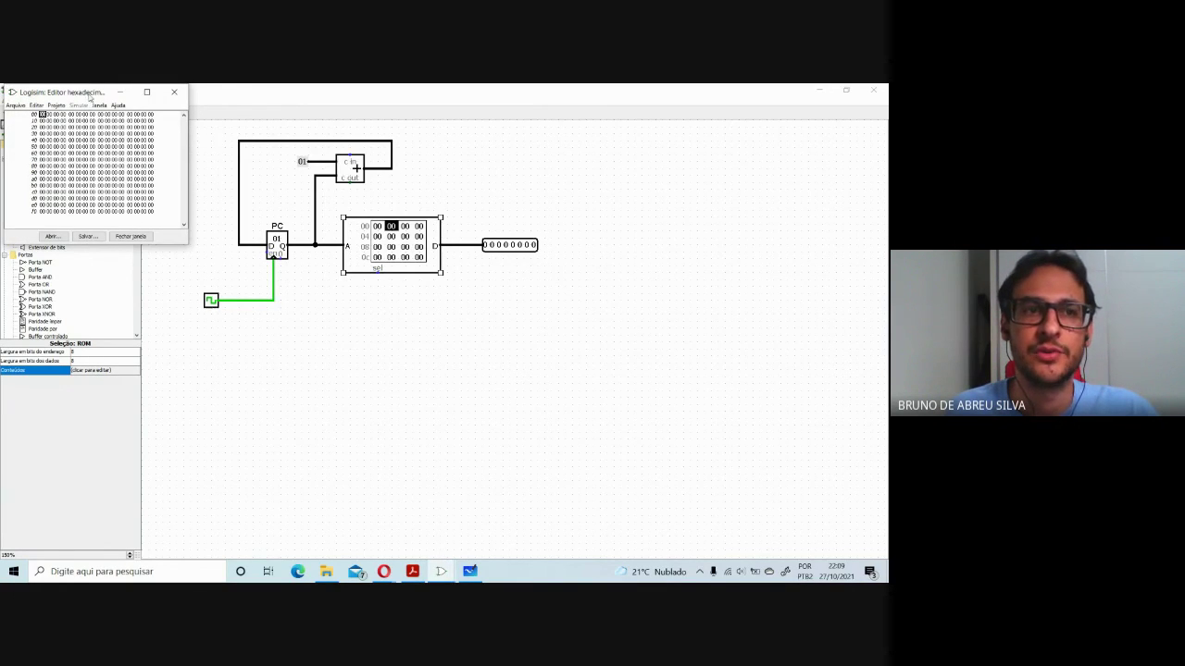
left_click_drag(89, 96, 391, 326)
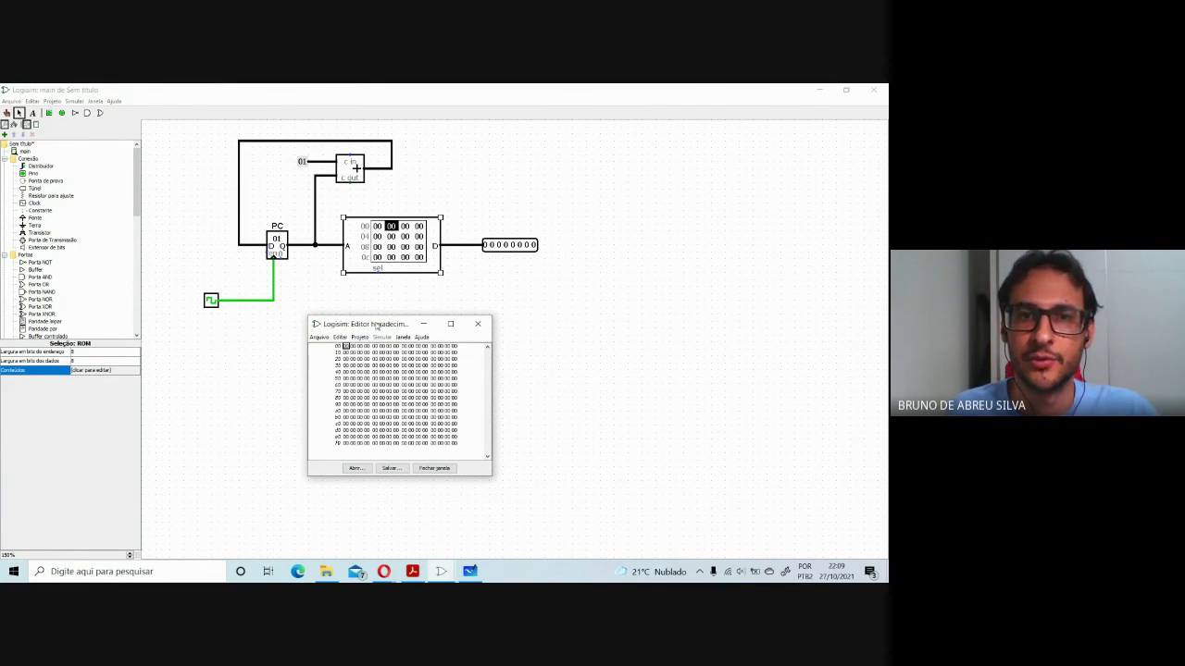
left_click_drag(377, 326, 378, 300)
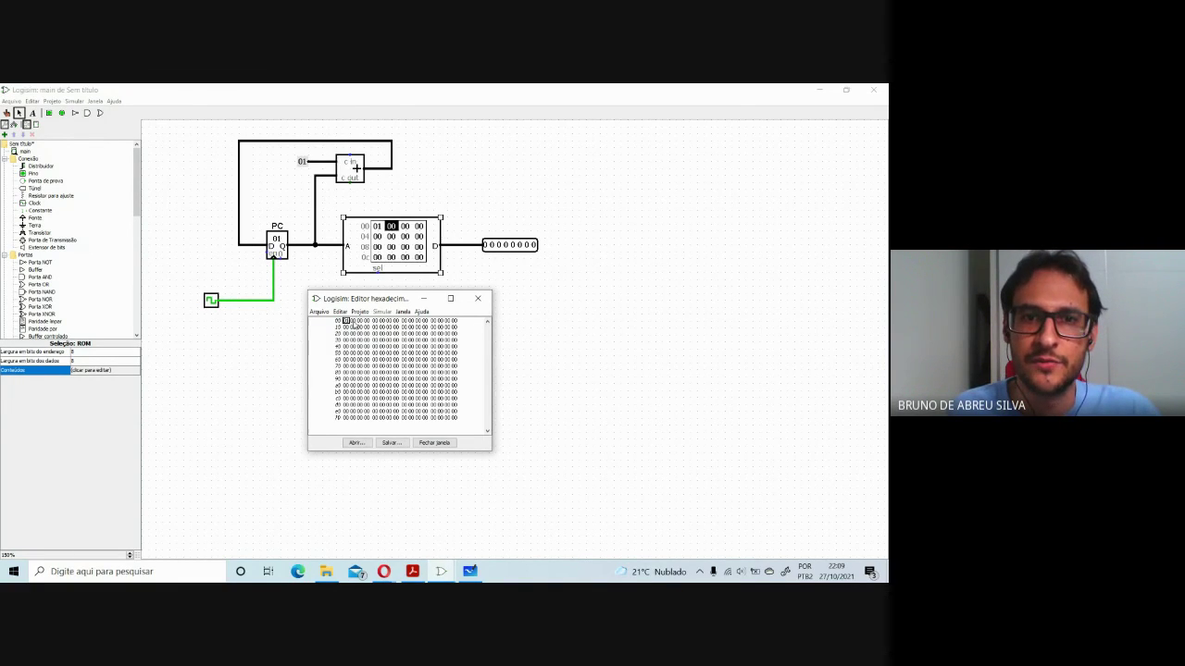
left_click(353, 321)
type("ff")
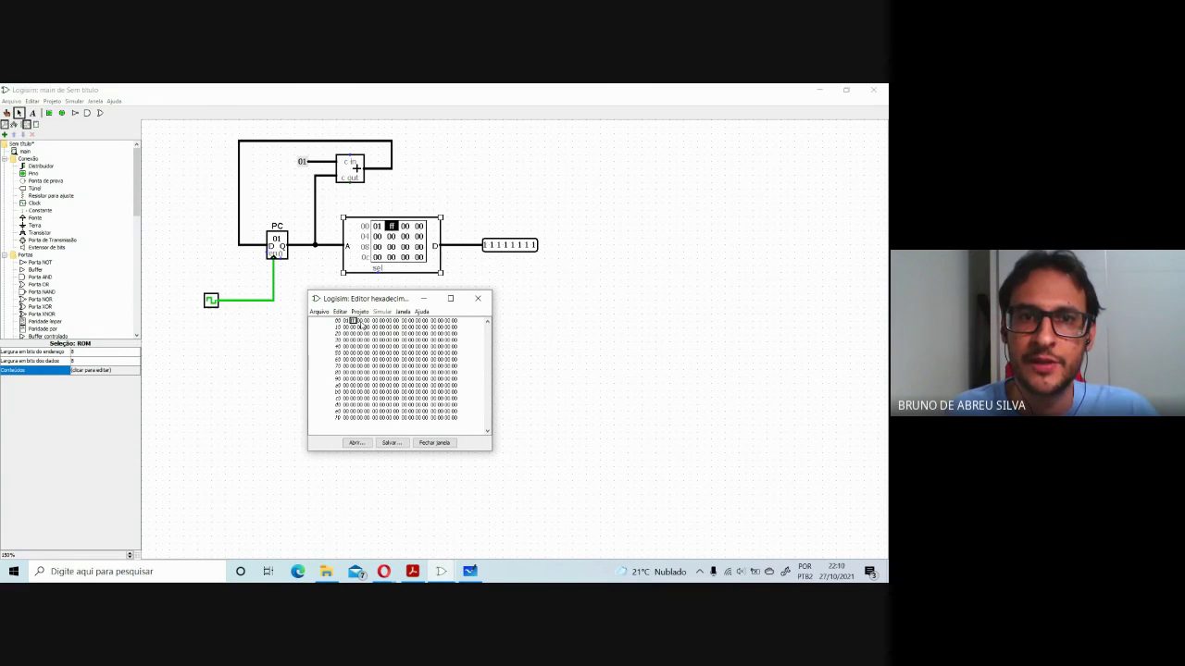
left_click(360, 322)
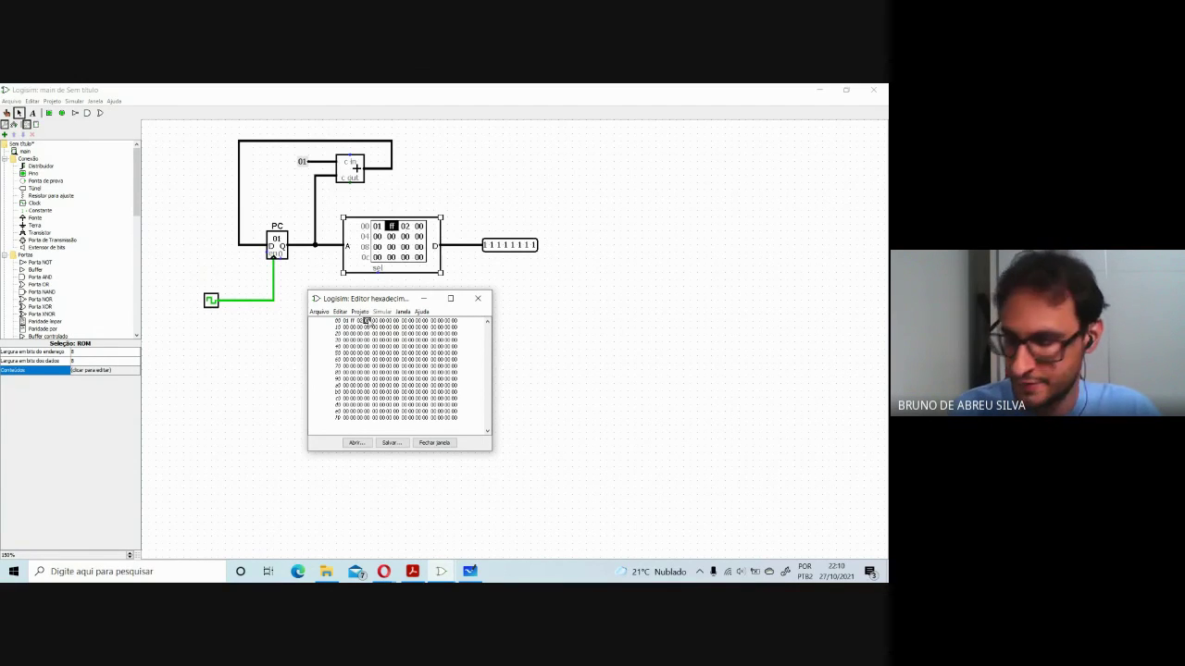
type("6")
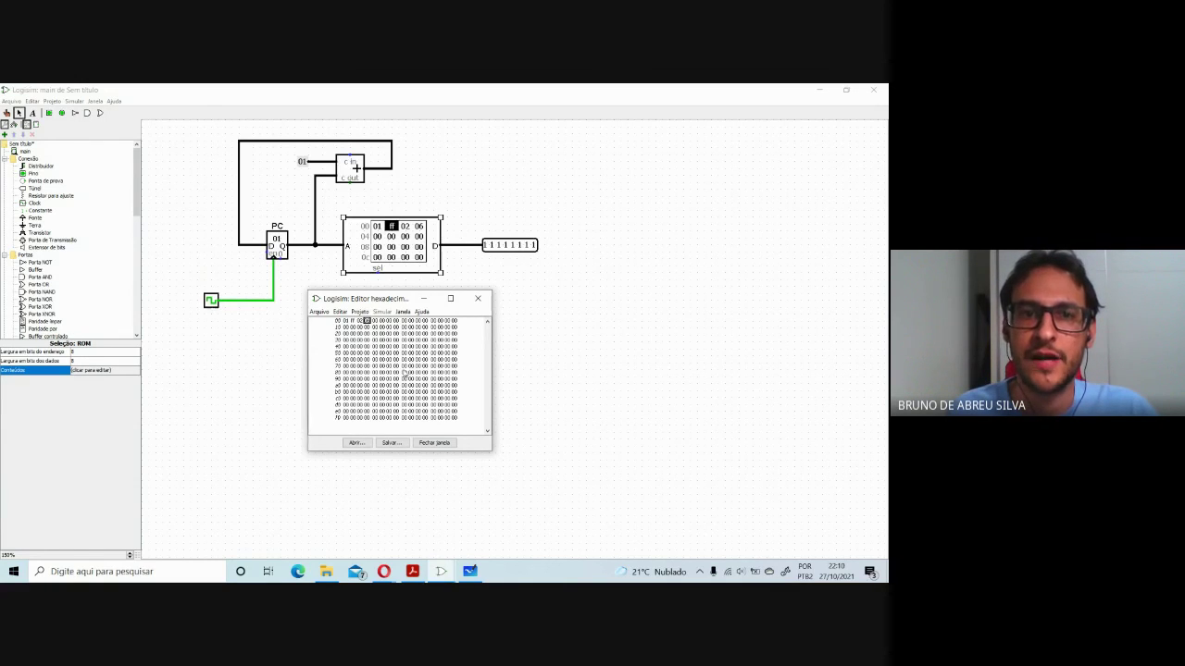
left_click(433, 442)
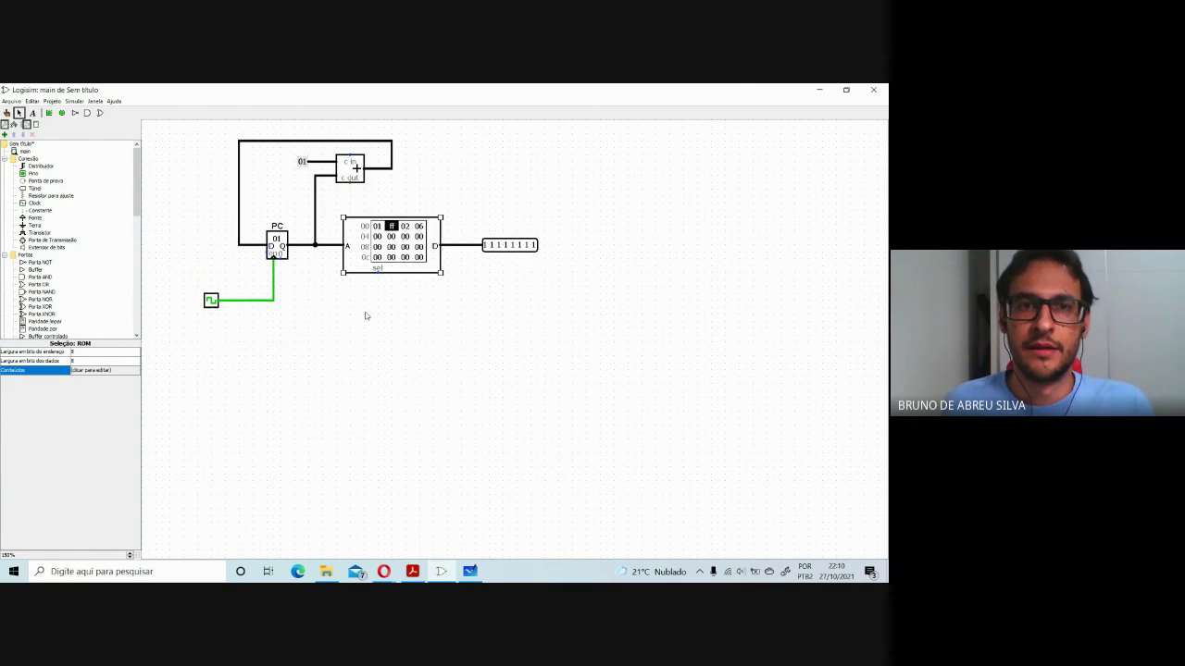
left_click(408, 315)
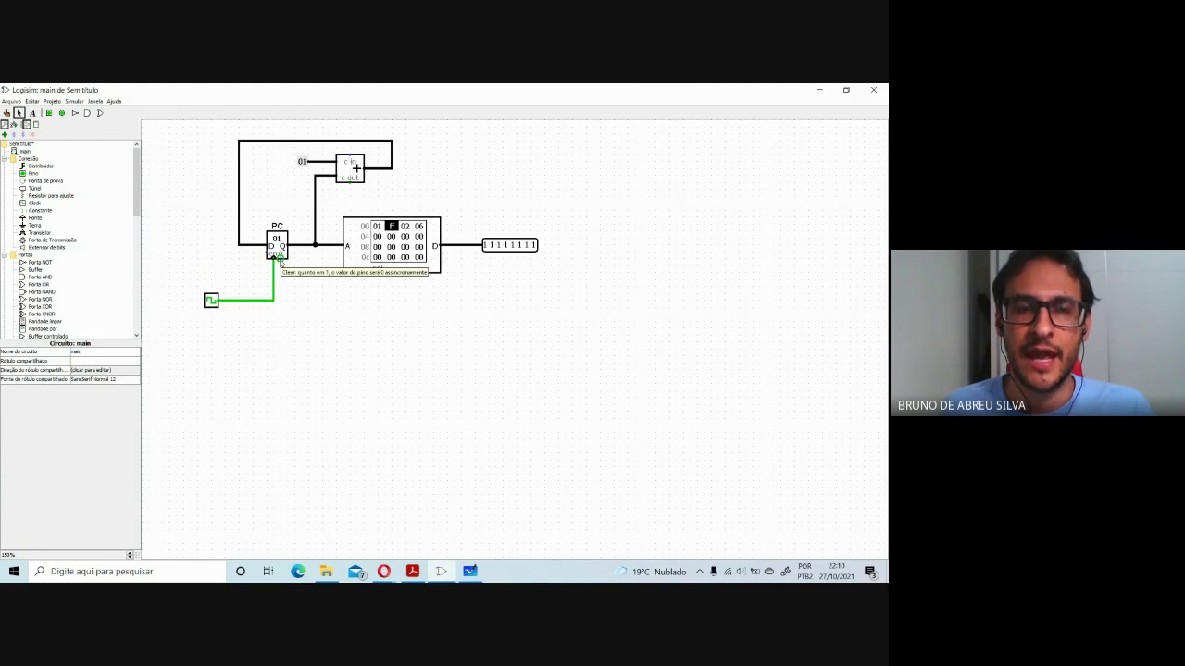
Route a wire from the PC register's clear input to below the clock and place an input pin at its end.
left_click_drag(280, 263, 216, 356)
left_click(49, 112)
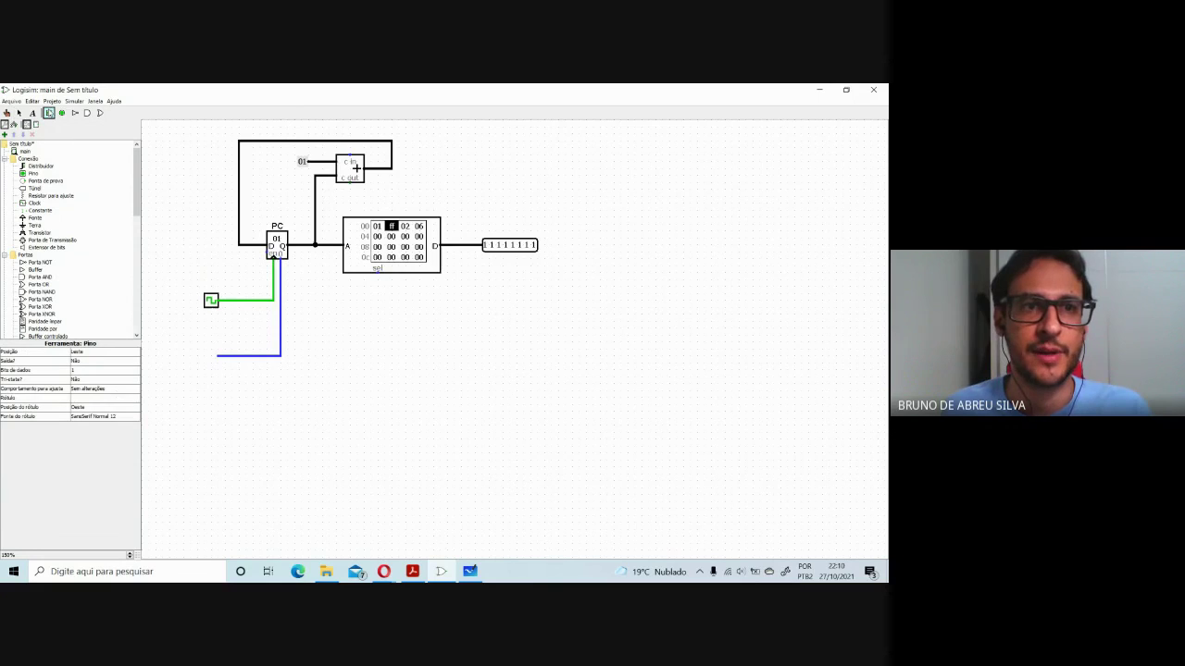
left_click(213, 356)
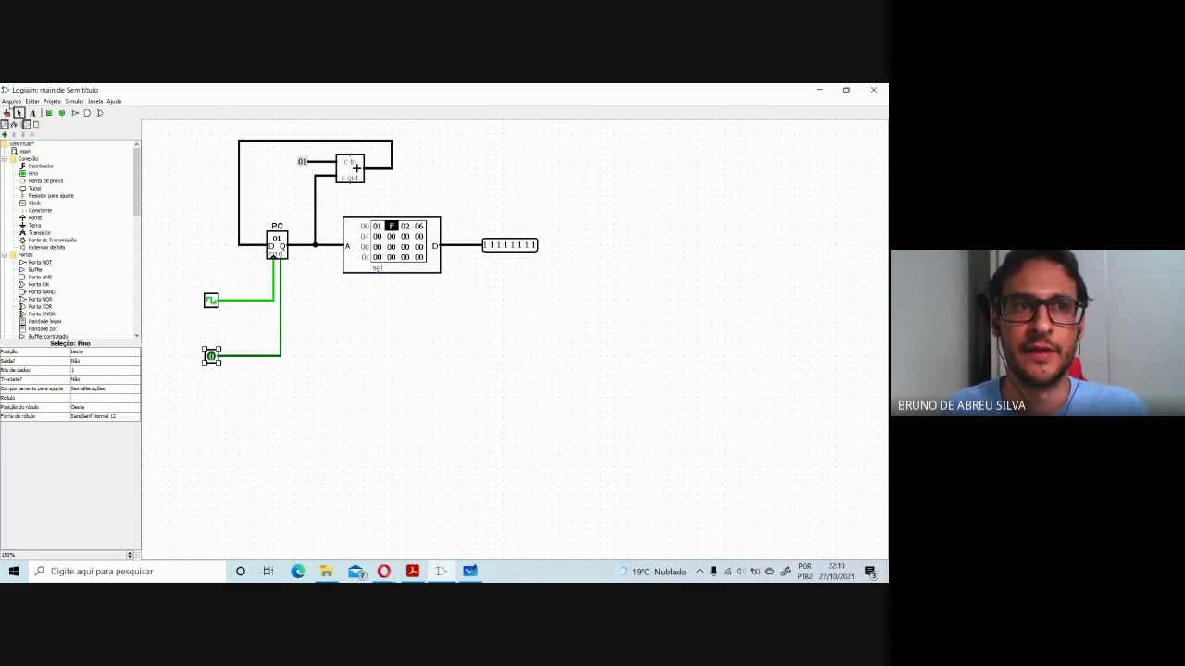
Use the Poke tool to switch the clear pin to 1 and back to 0, resetting the PC register.
left_click(6, 112)
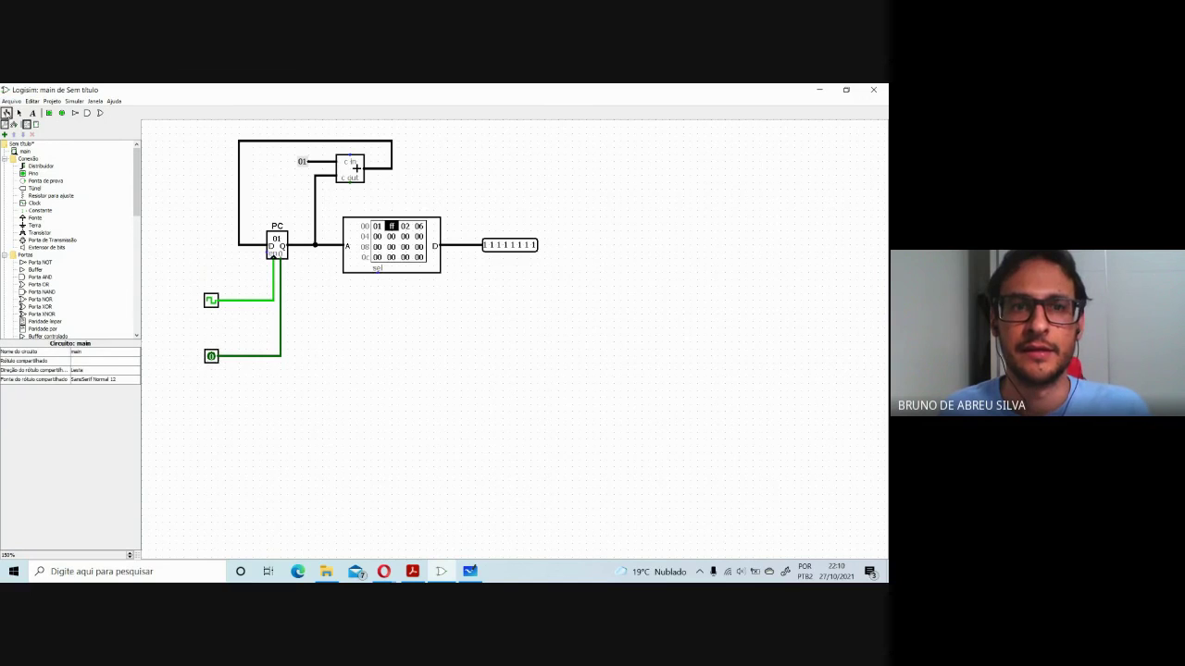
left_click(211, 357)
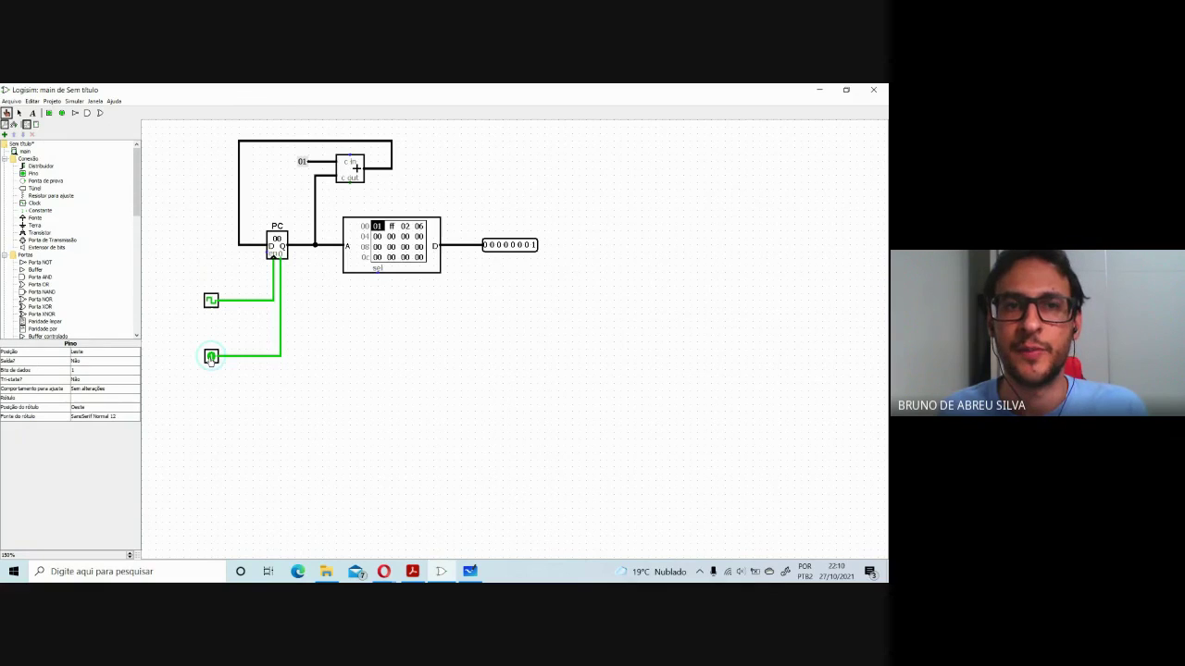
left_click(211, 357)
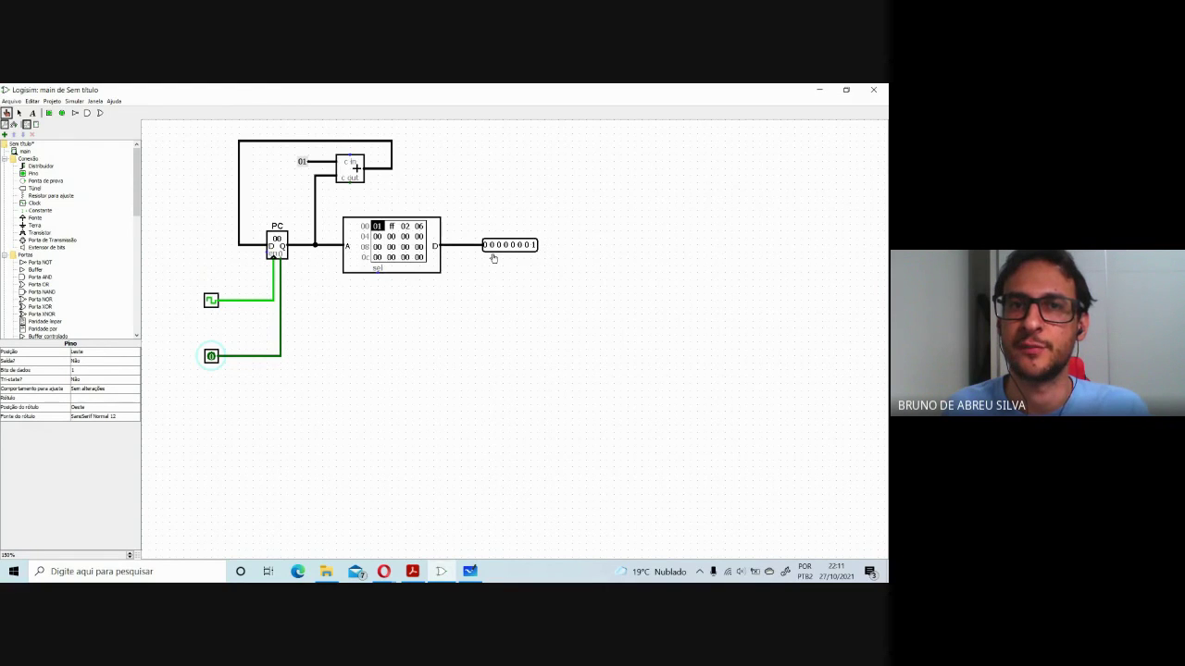
Toggle the clock repeatedly to step the PC from 00 to 0a, and reset the register by switching the clear pin on and off.
left_click(211, 301)
left_click(211, 302)
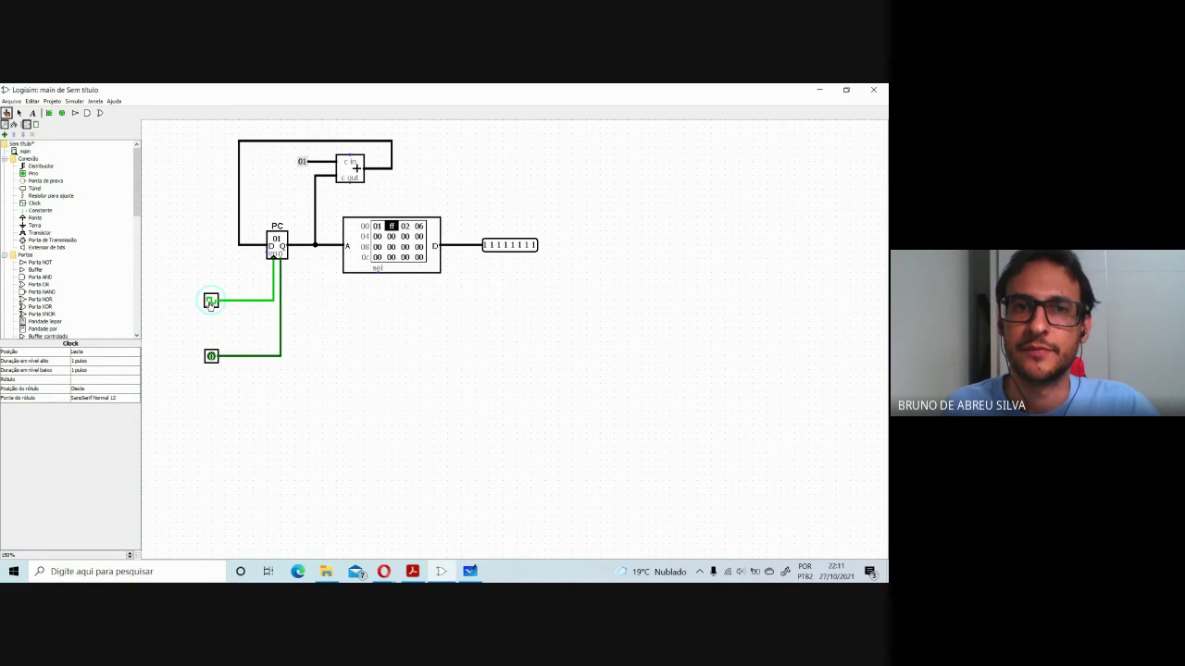
left_click(211, 302)
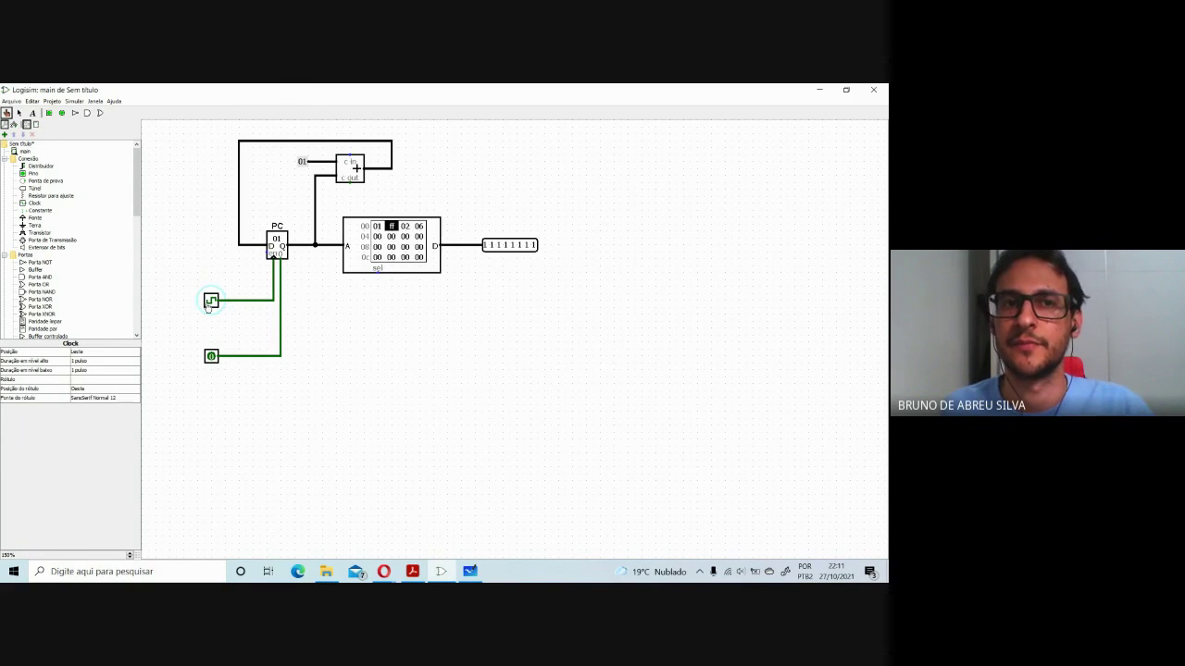
left_click(209, 303)
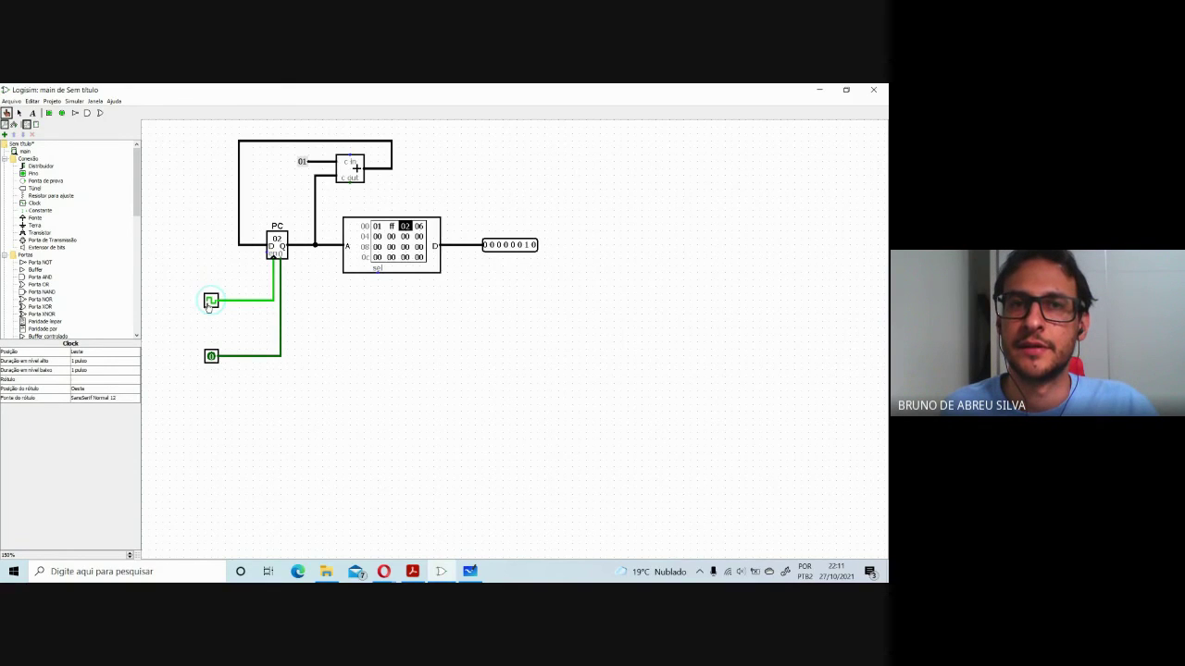
left_click(209, 303)
left_click(209, 303)
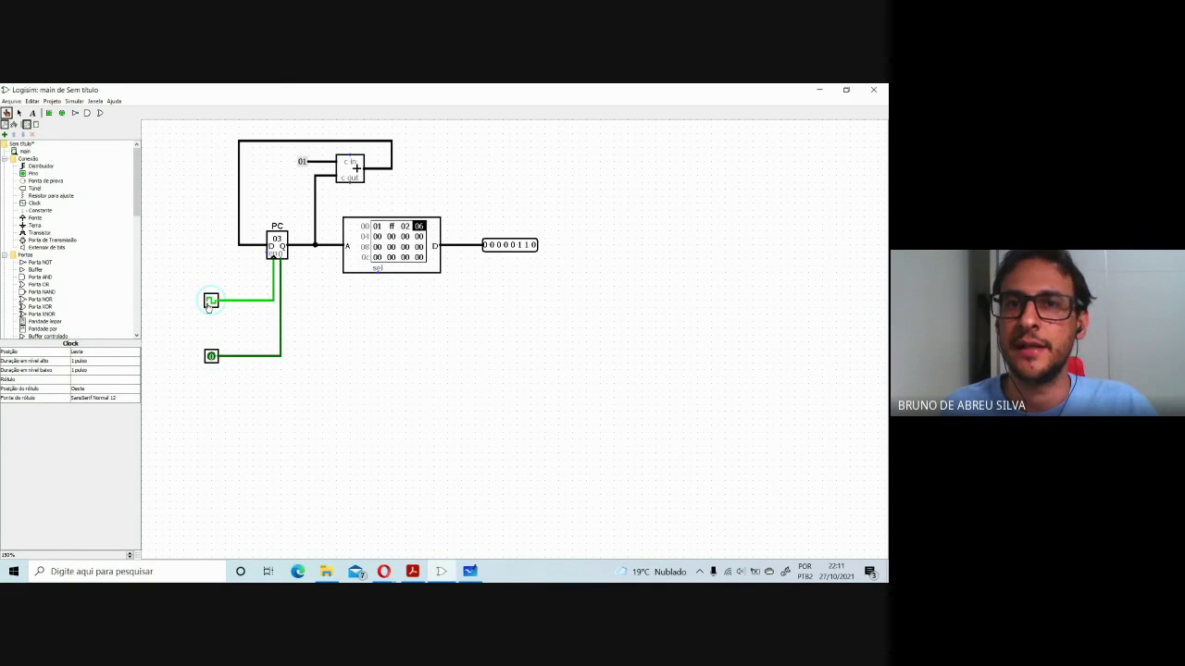
left_click(210, 303)
left_click(209, 302)
left_click(209, 303)
left_click(209, 303)
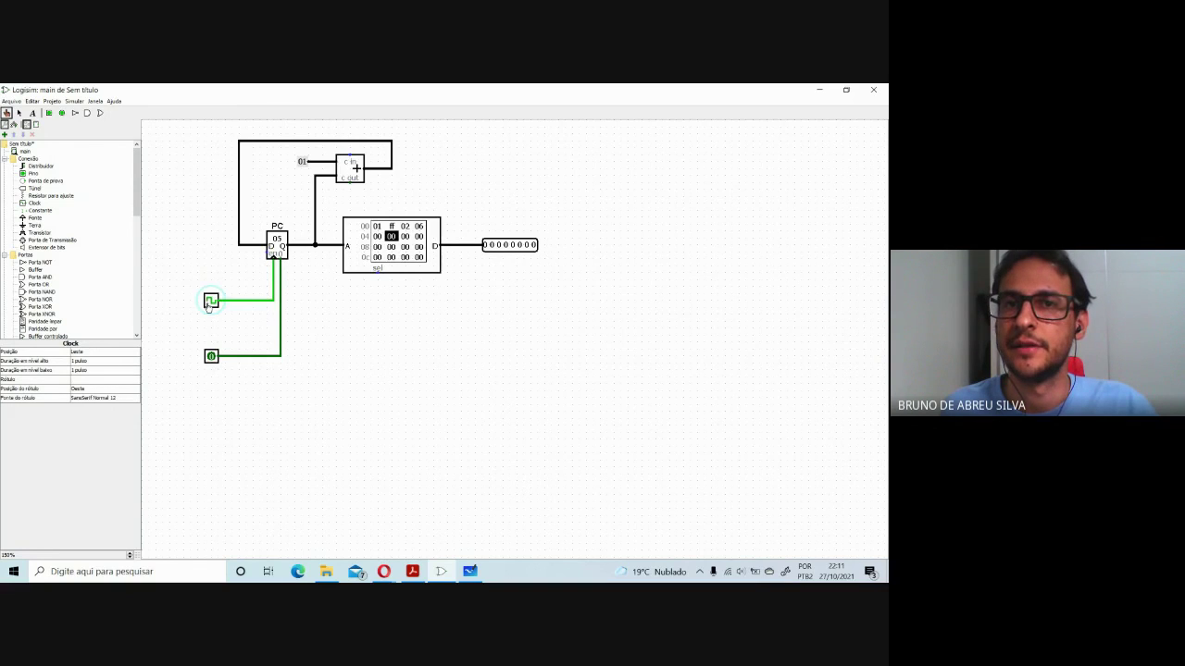
left_click(209, 303)
left_click(210, 303)
left_click(209, 303)
left_click(210, 303)
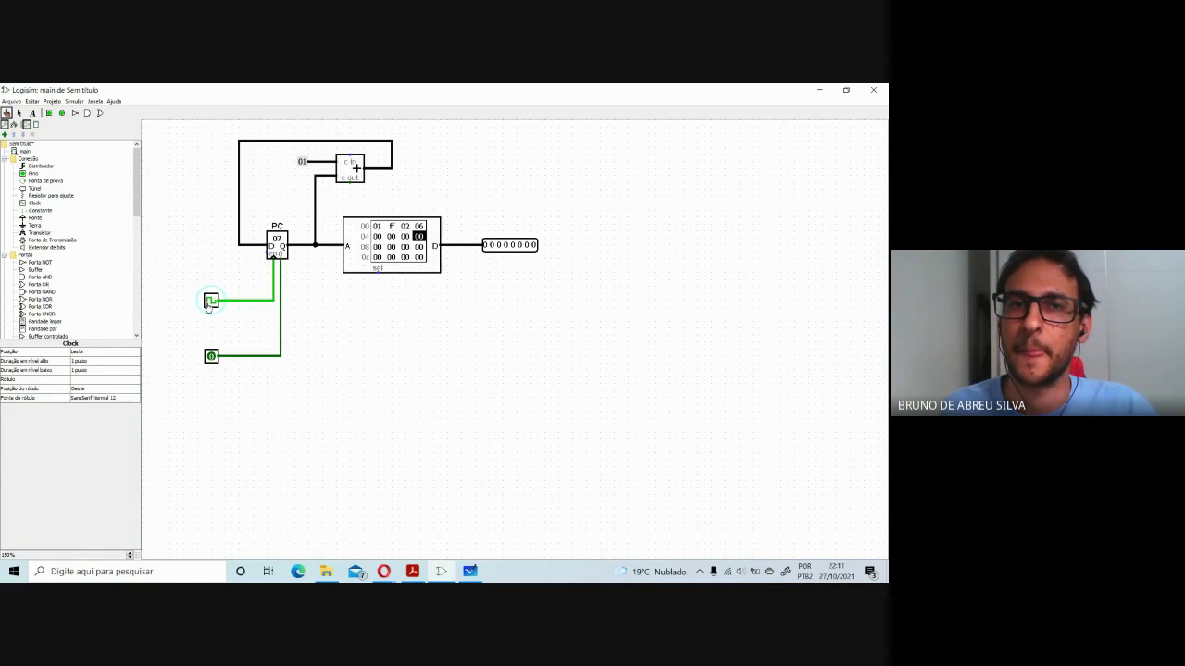
left_click(209, 302)
left_click(210, 303)
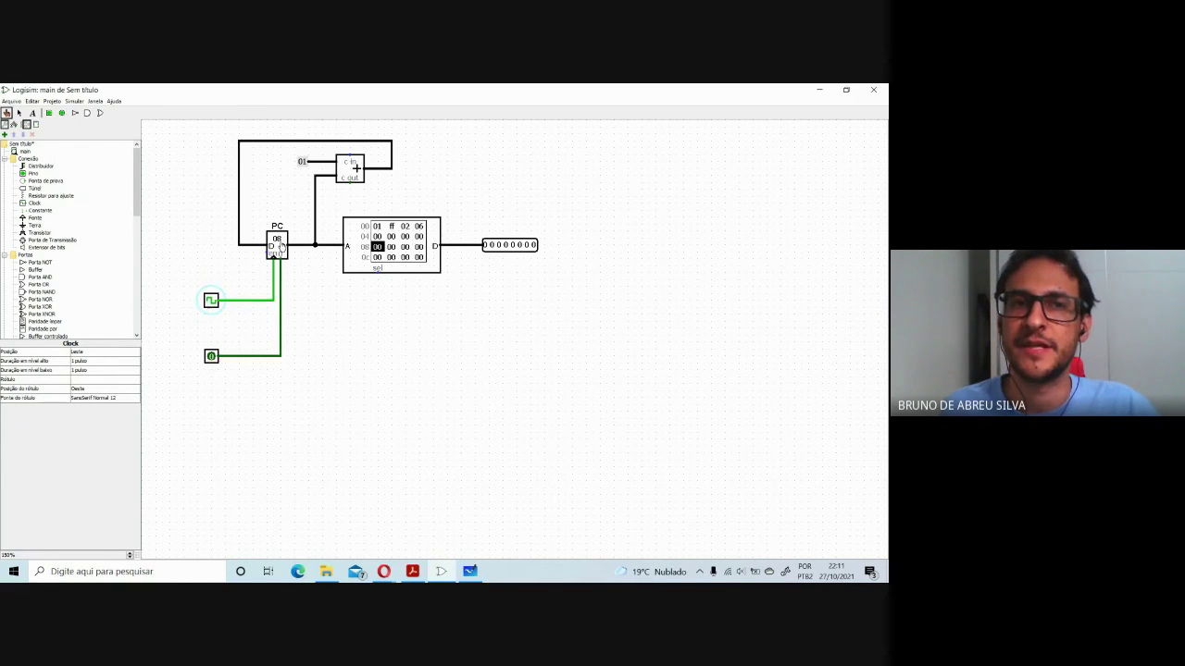
left_click(211, 303)
left_click(210, 304)
left_click(210, 304)
left_click(211, 303)
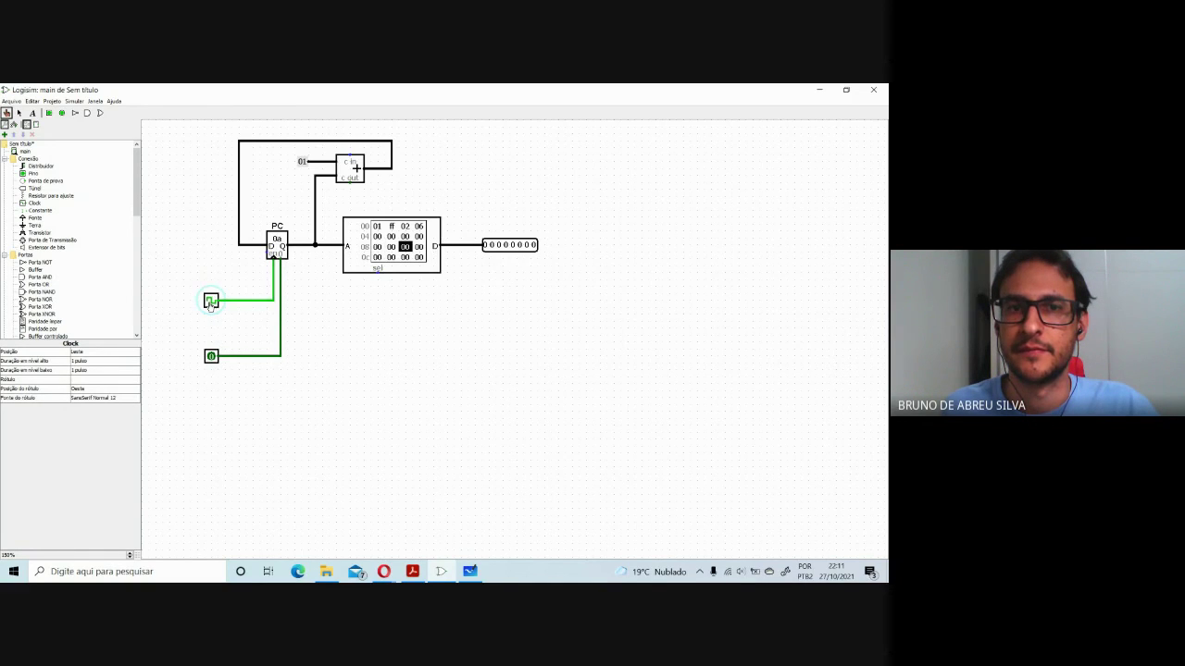
left_click(212, 356)
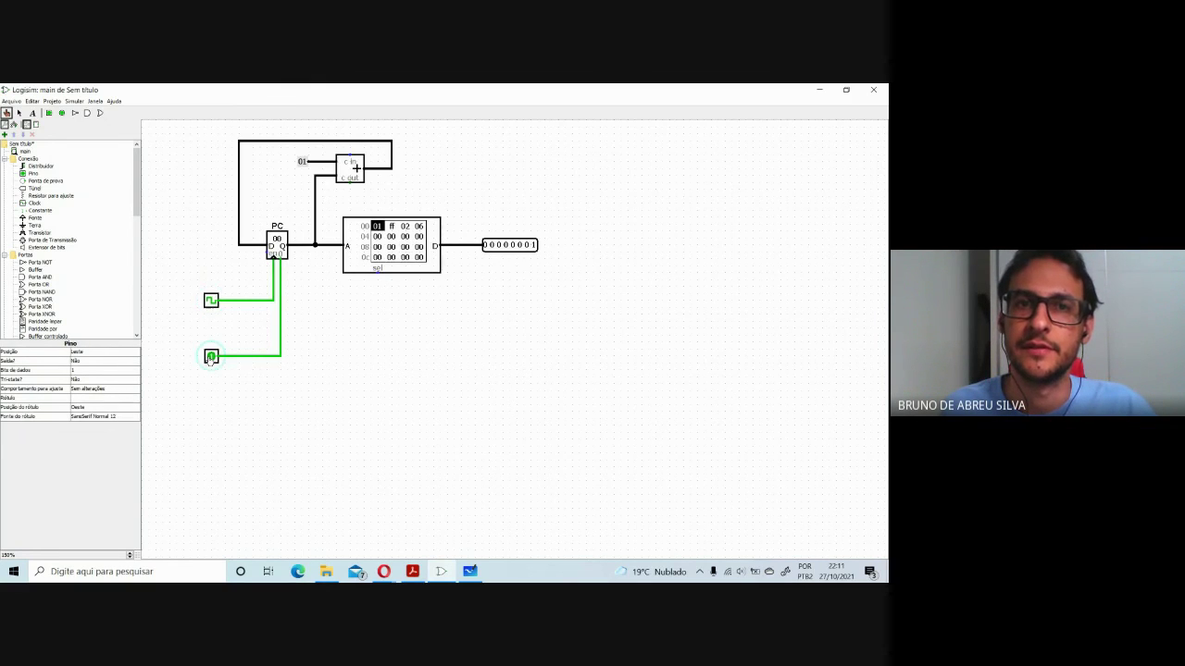
left_click(211, 356)
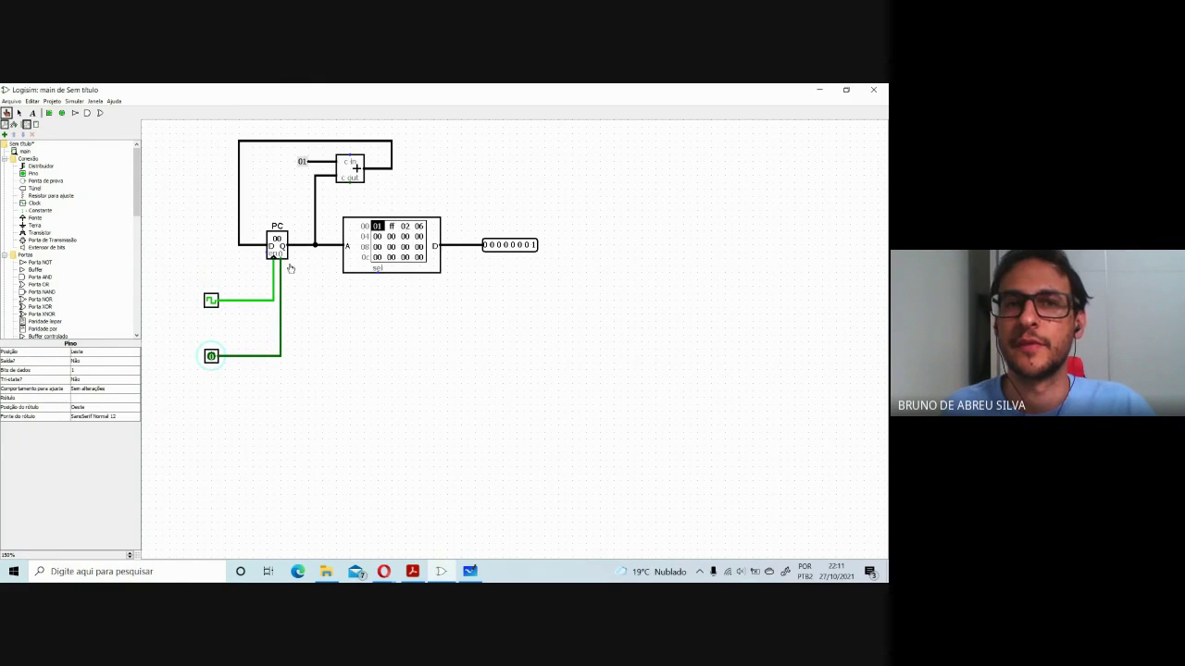
Start automatic clock ticking at a 2 Hz tick frequency and reset the running PC register by switching the clear pin on and off.
left_click(79, 102)
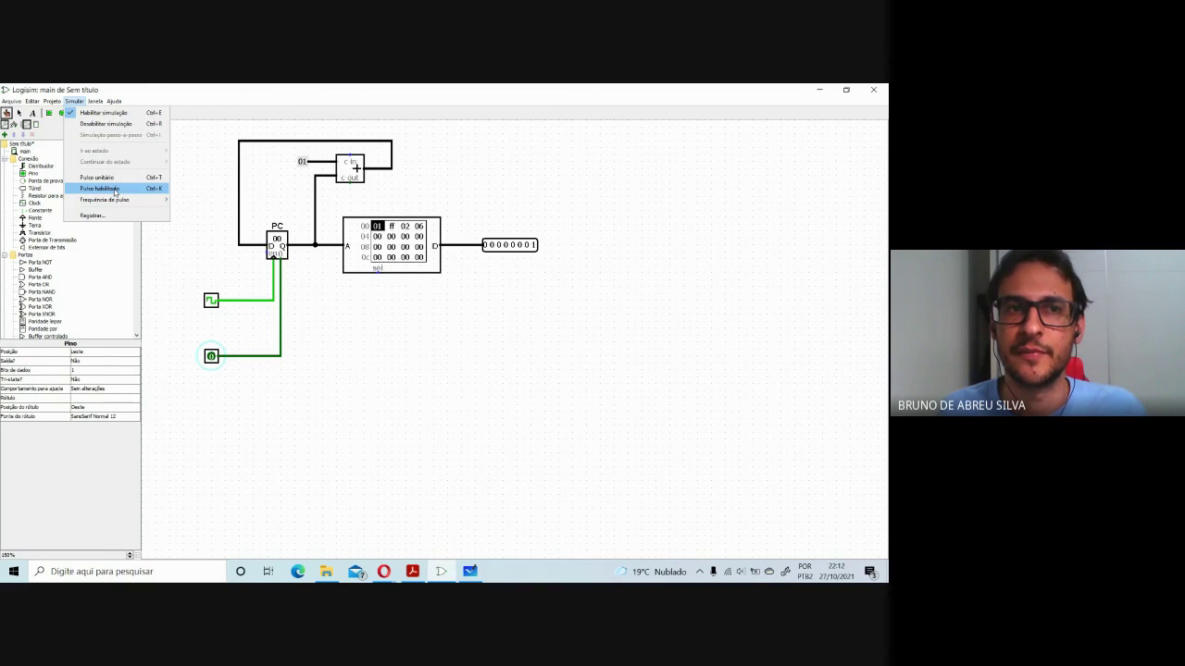
mouse_move(115, 202)
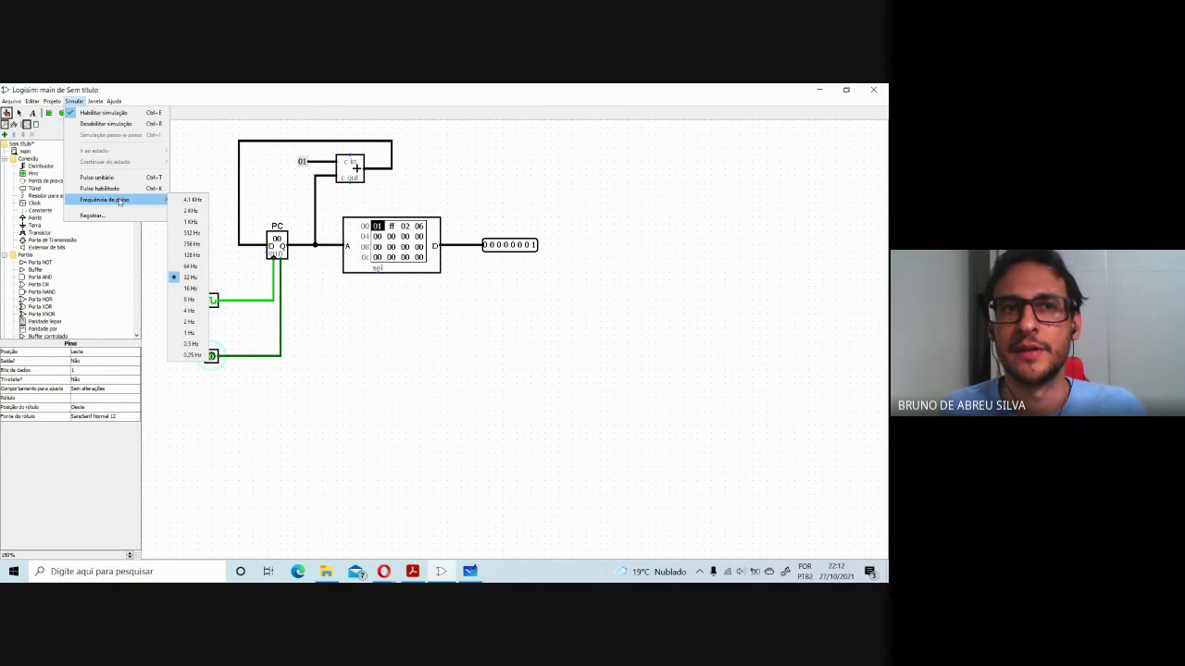
left_click(189, 329)
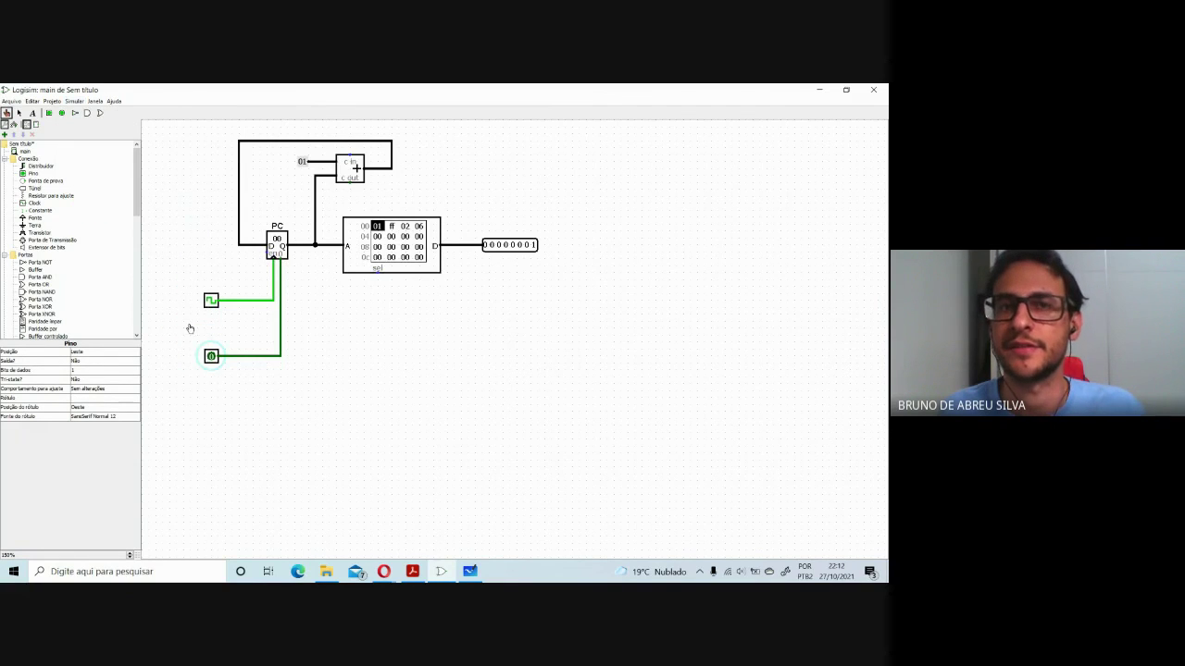
left_click(74, 101)
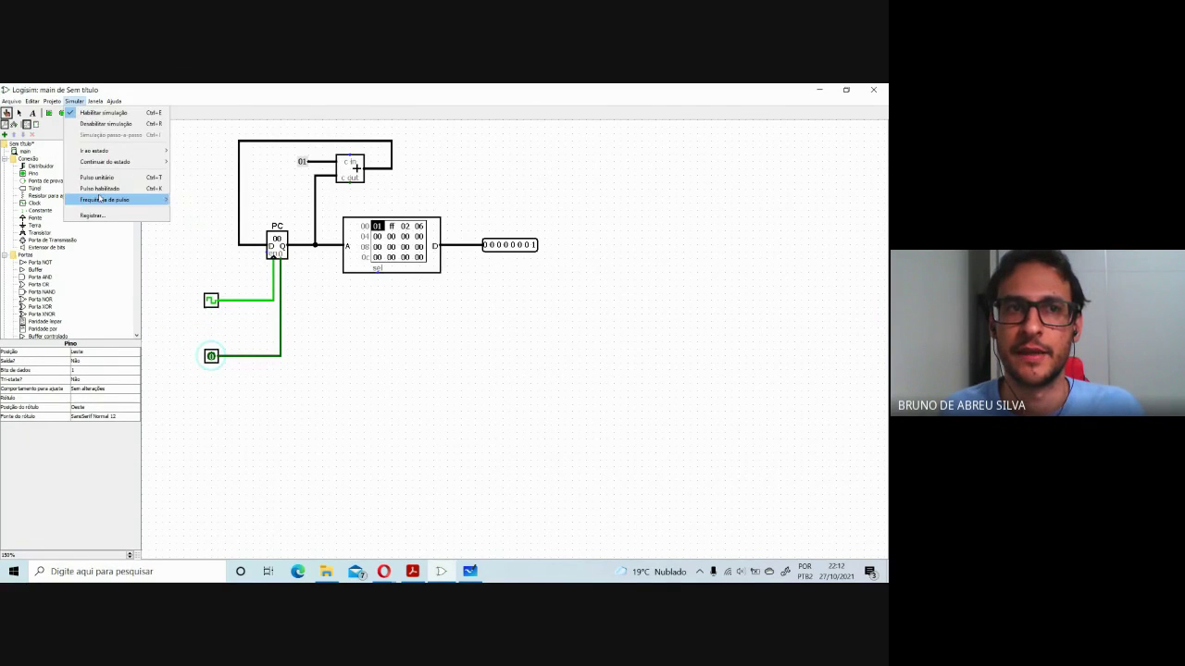
left_click(101, 189)
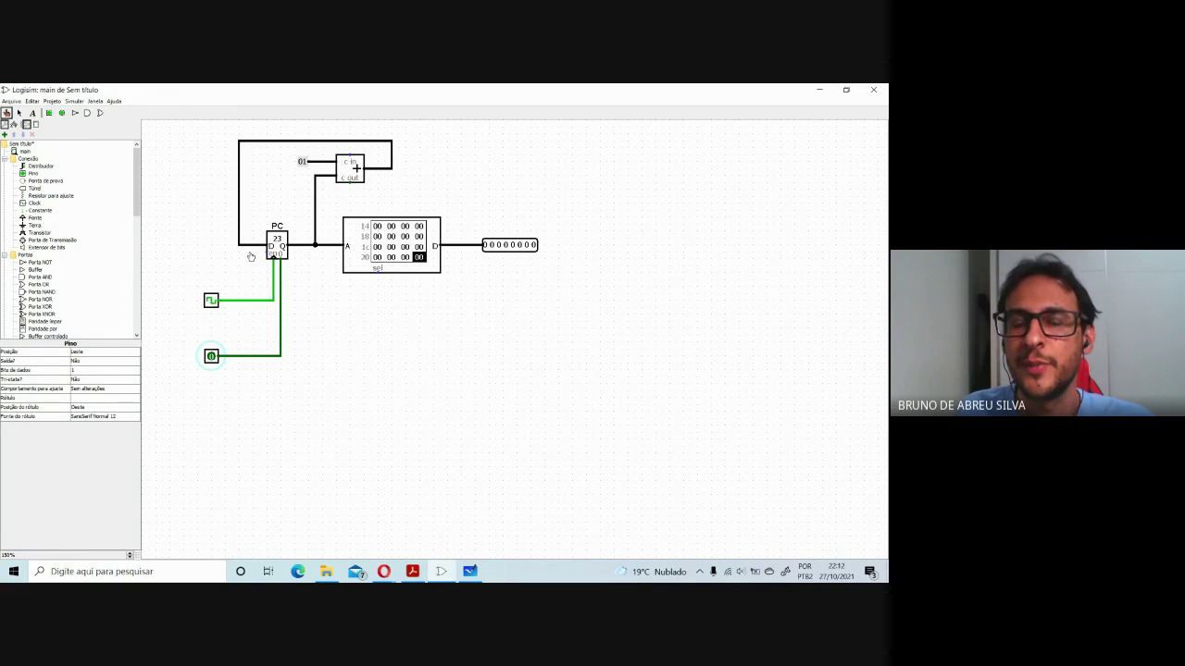
left_click(212, 357)
left_click(212, 358)
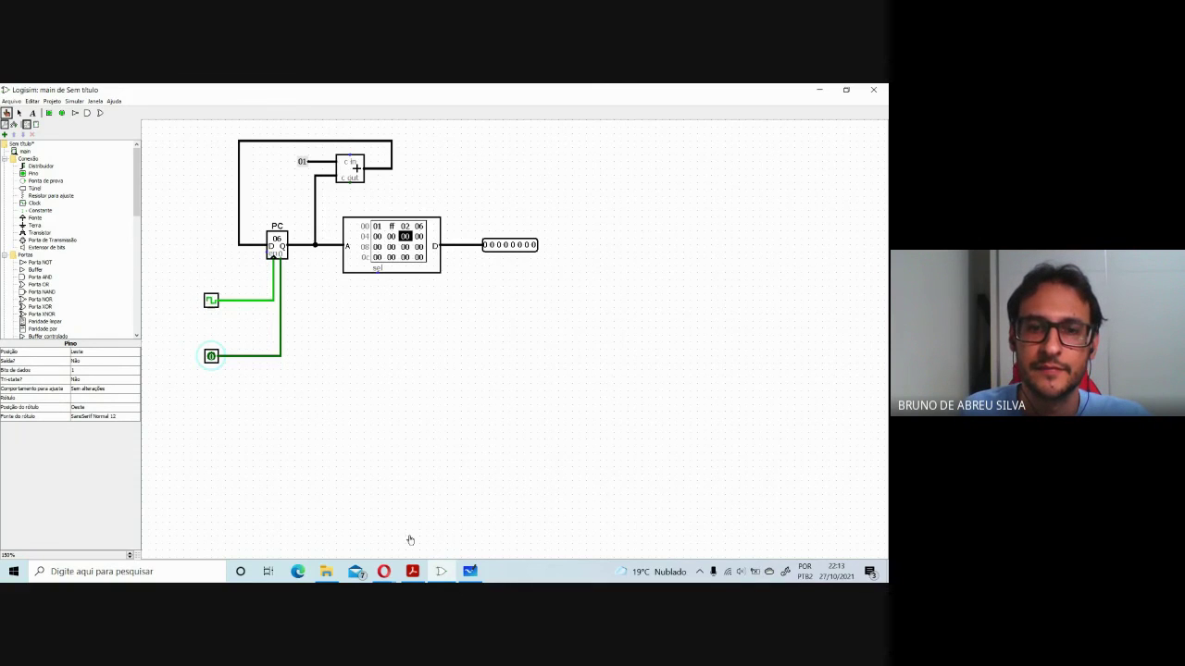
Switch to the lecture PDF in Acrobat Reader, look over the datapath figures on slides 9 and 10, and return to Logisim.
mouse_move(416, 571)
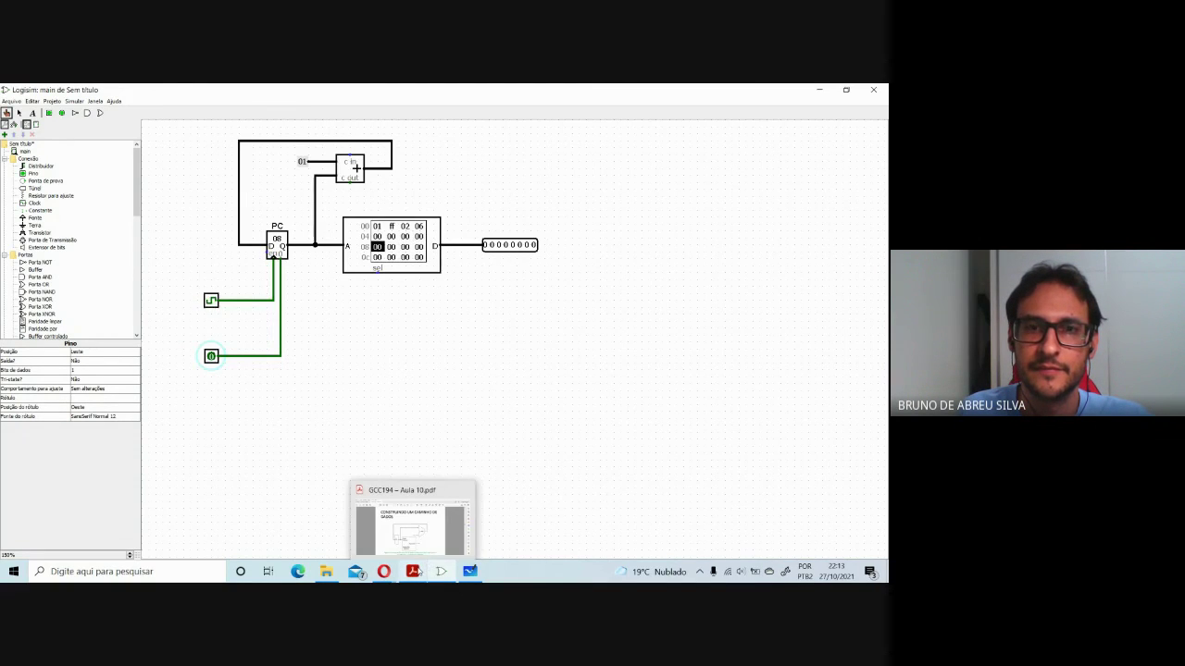
left_click(412, 519)
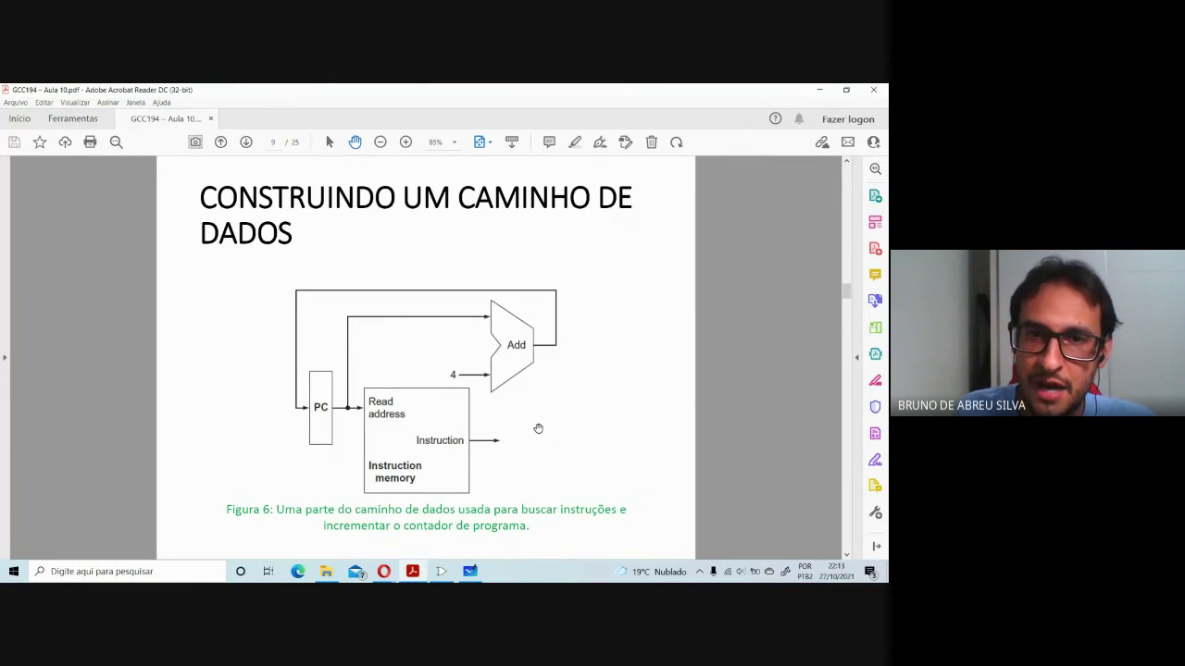
key("Page_Down")
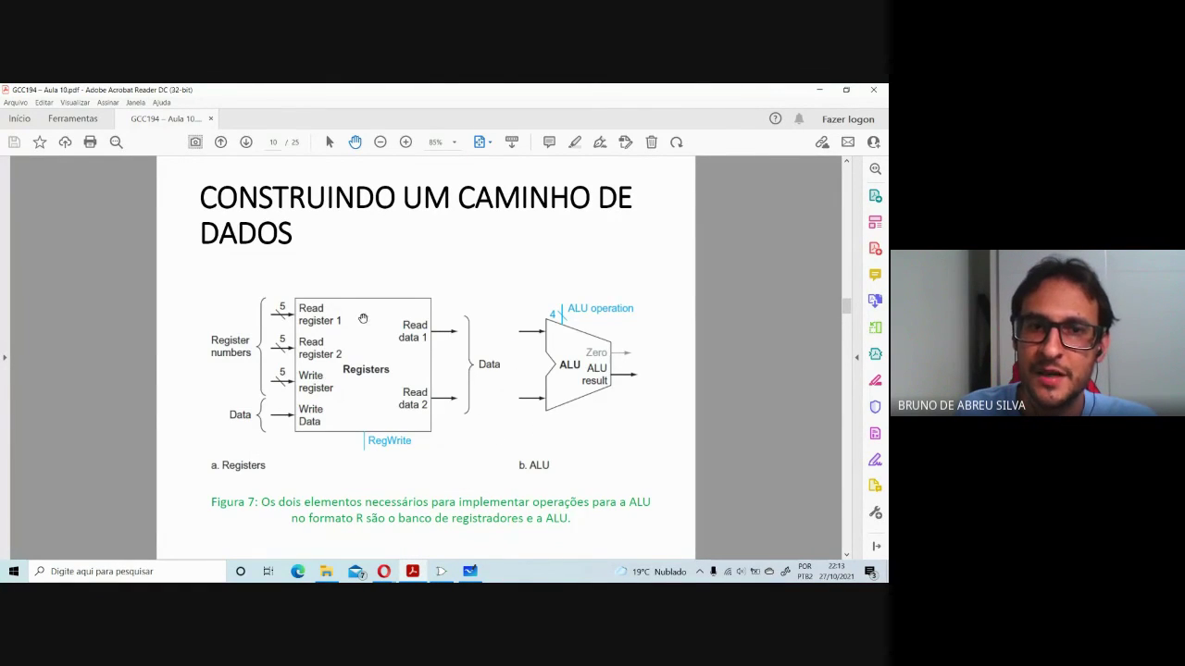
key("Page_Up")
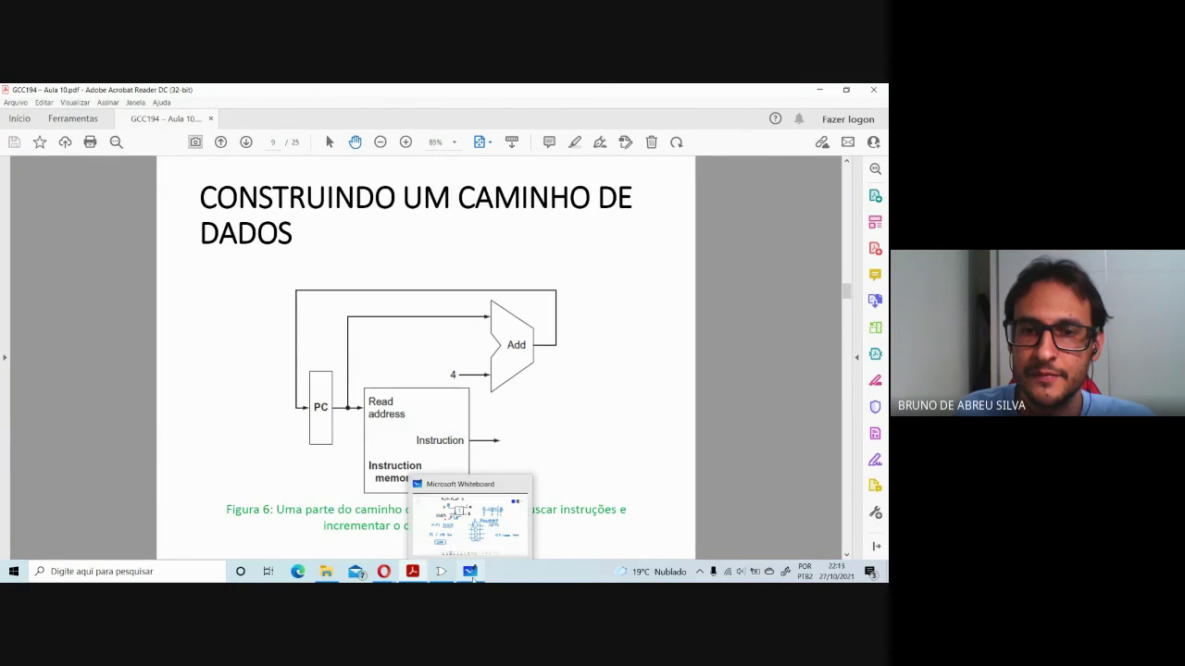
left_click(442, 574)
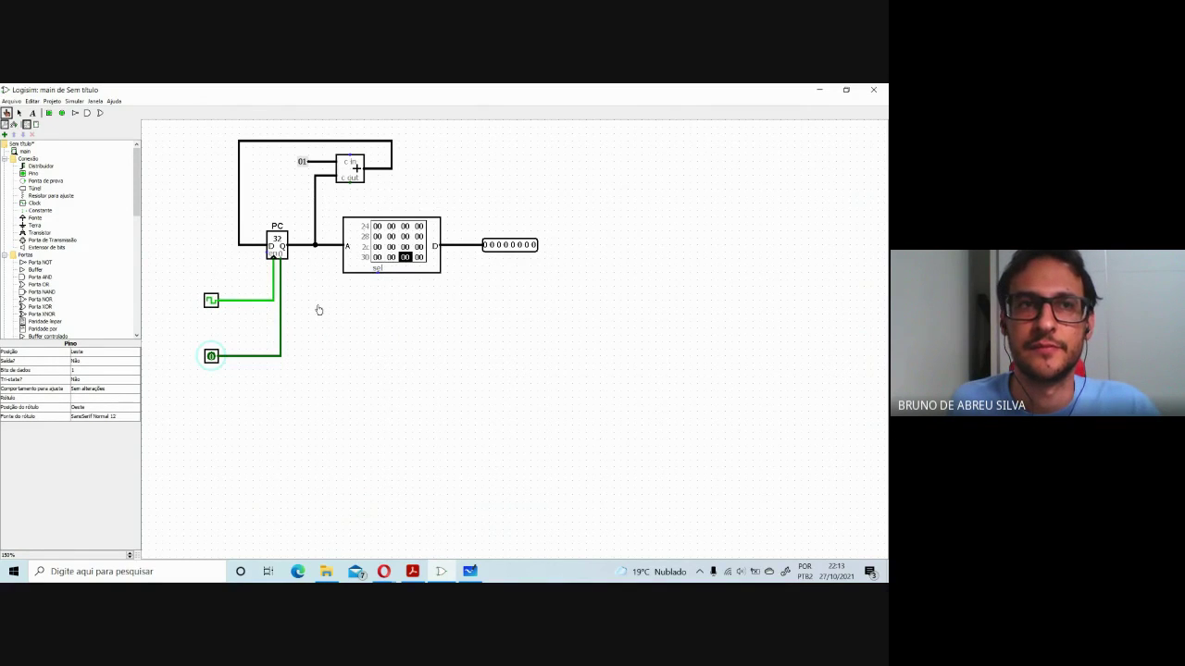
Save the circuit project to the desktop under the file name GCC194.
left_click(11, 101)
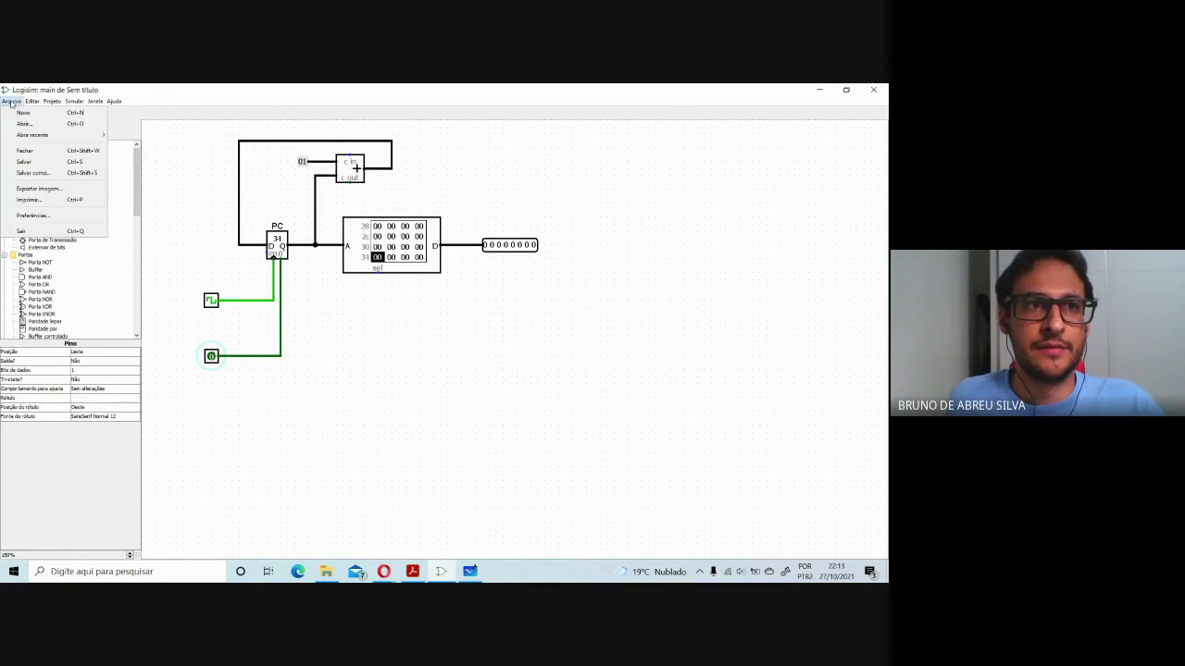
left_click(24, 162)
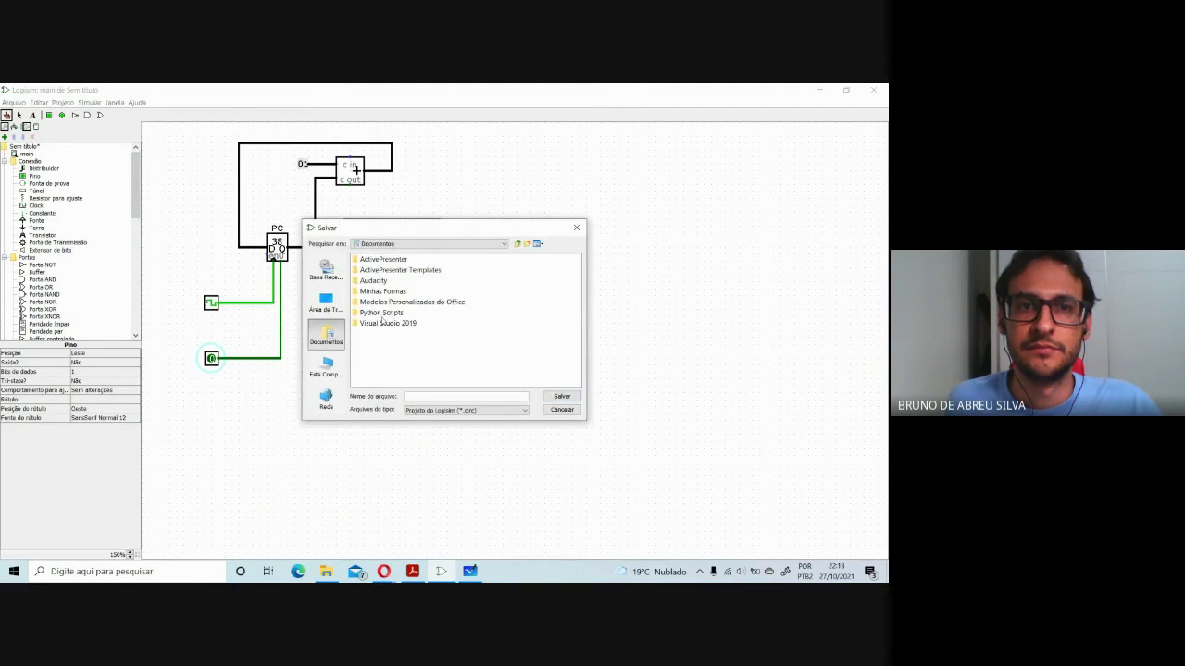
left_click(331, 308)
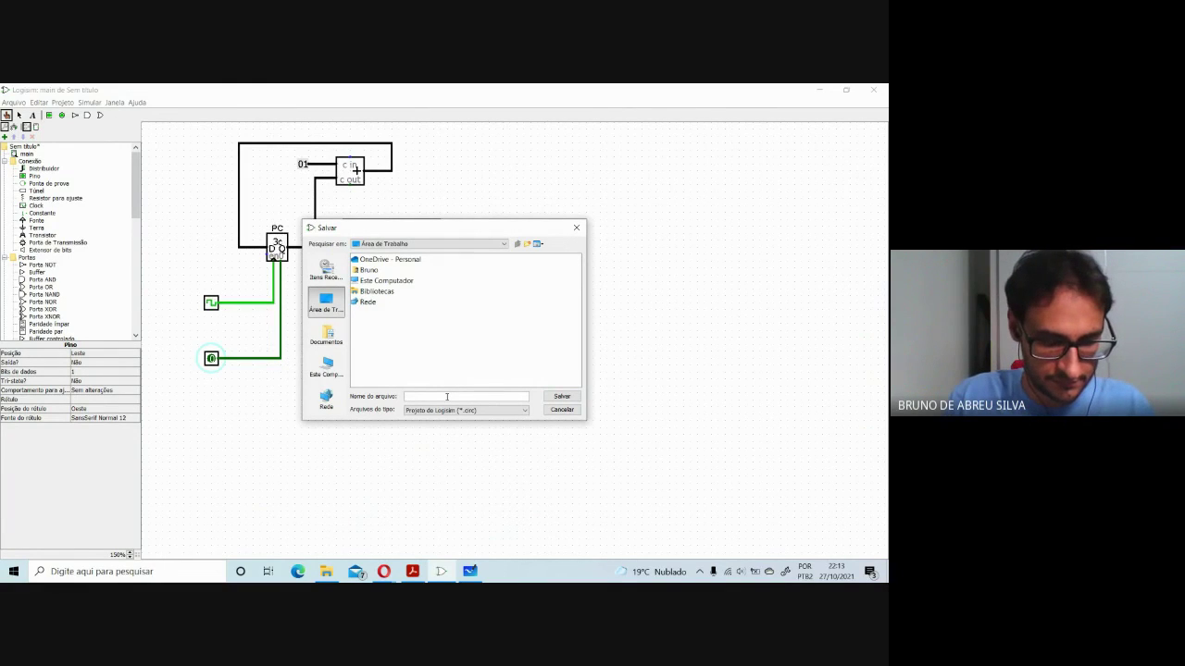
left_click(447, 396)
type("GCC194")
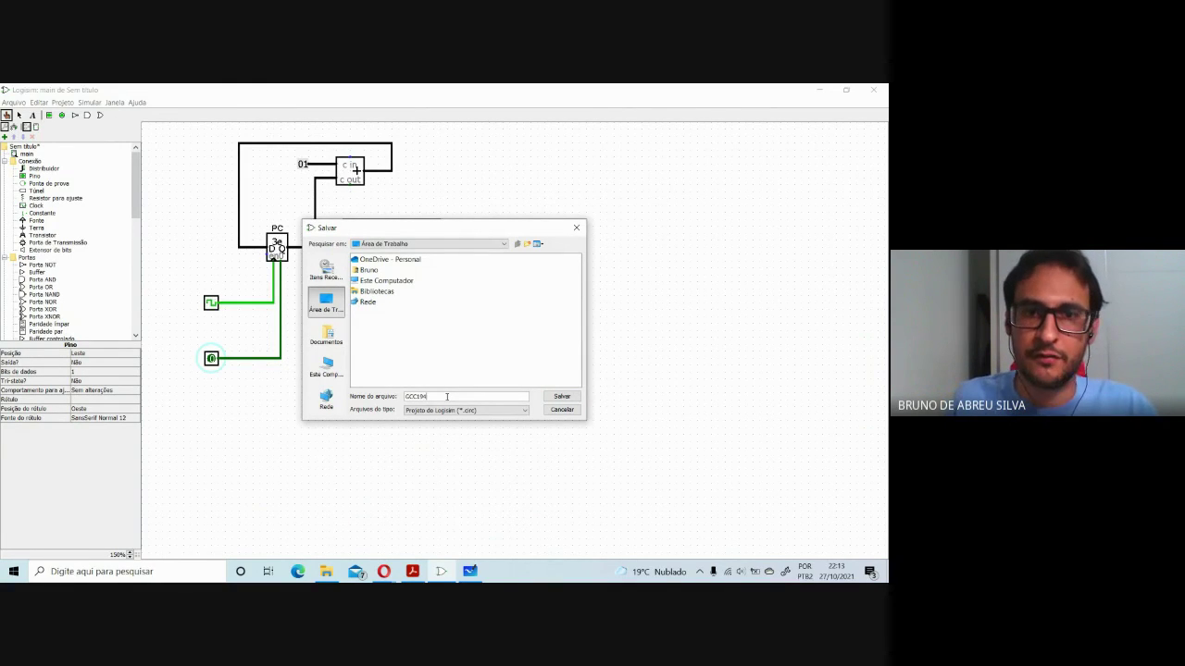
left_click(557, 399)
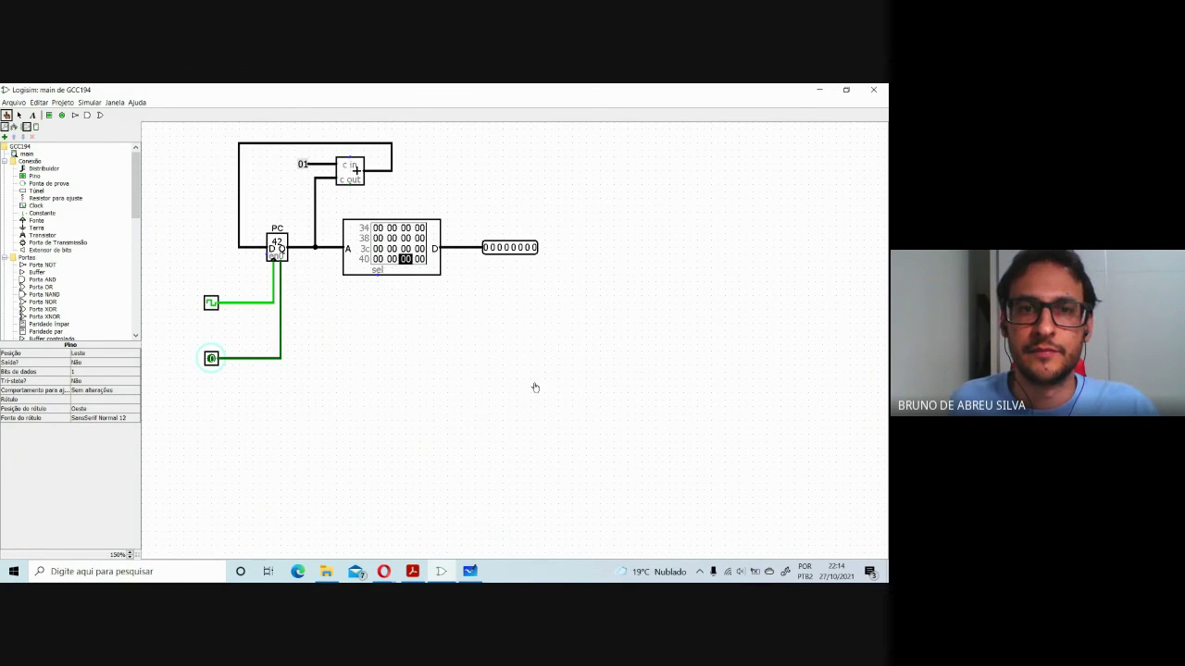
Stop the automatic clock ticking and switch to the Google Meet call in the Opera browser.
left_click(89, 101)
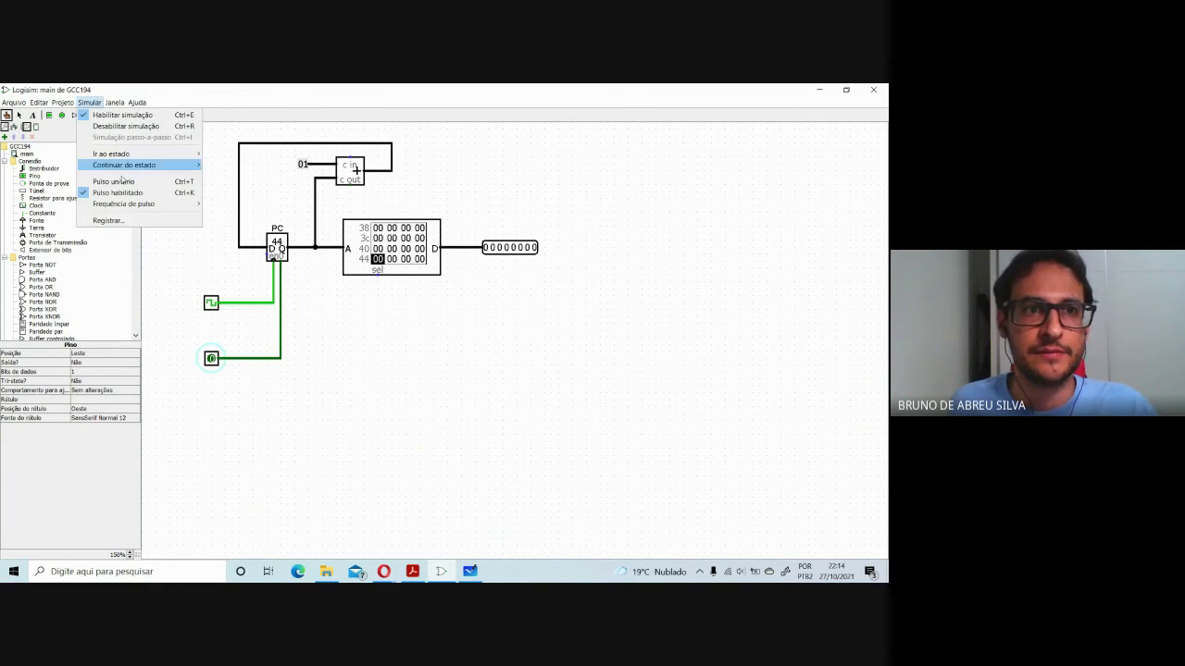
left_click(118, 193)
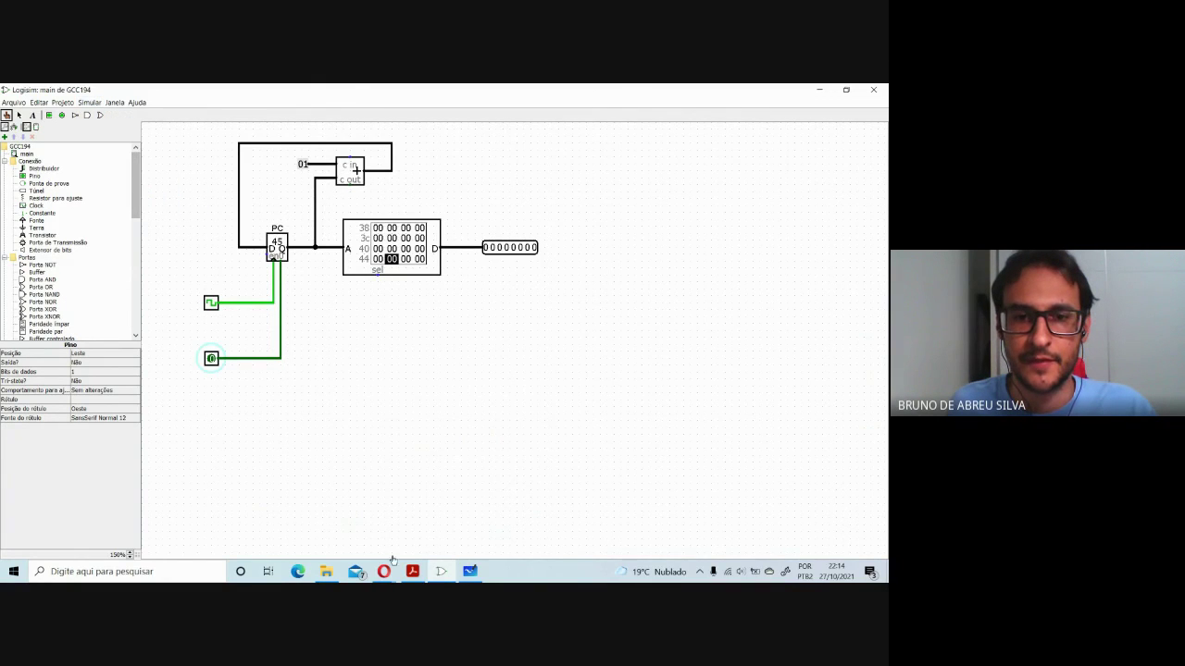
mouse_move(392, 562)
left_click(304, 525)
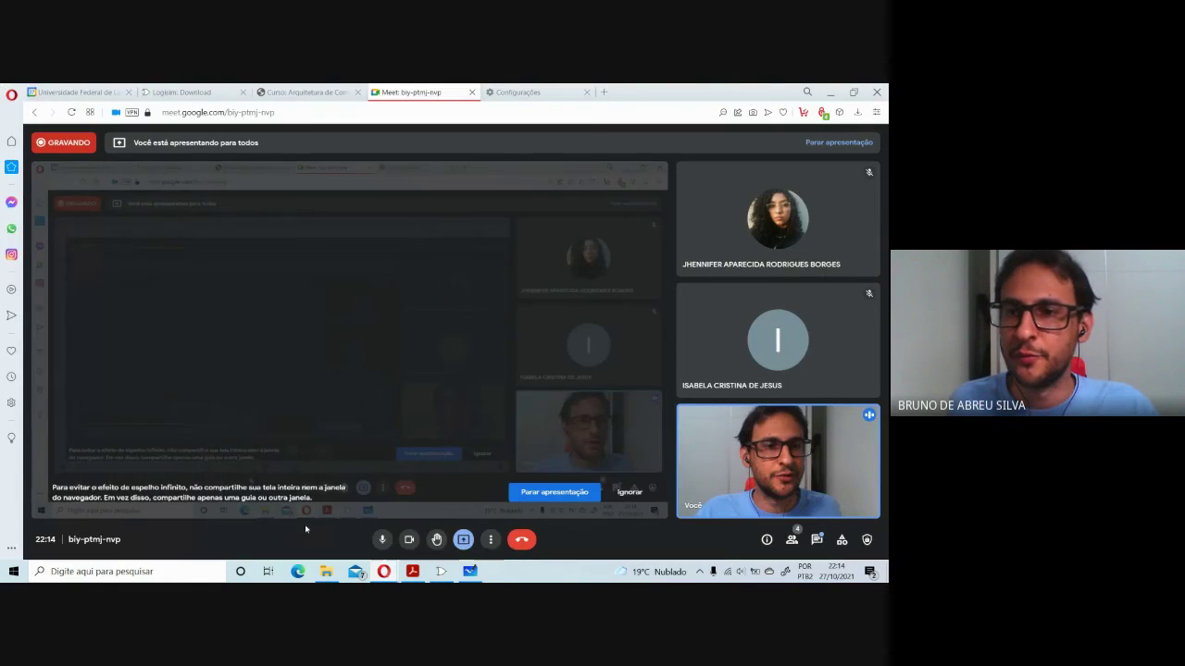